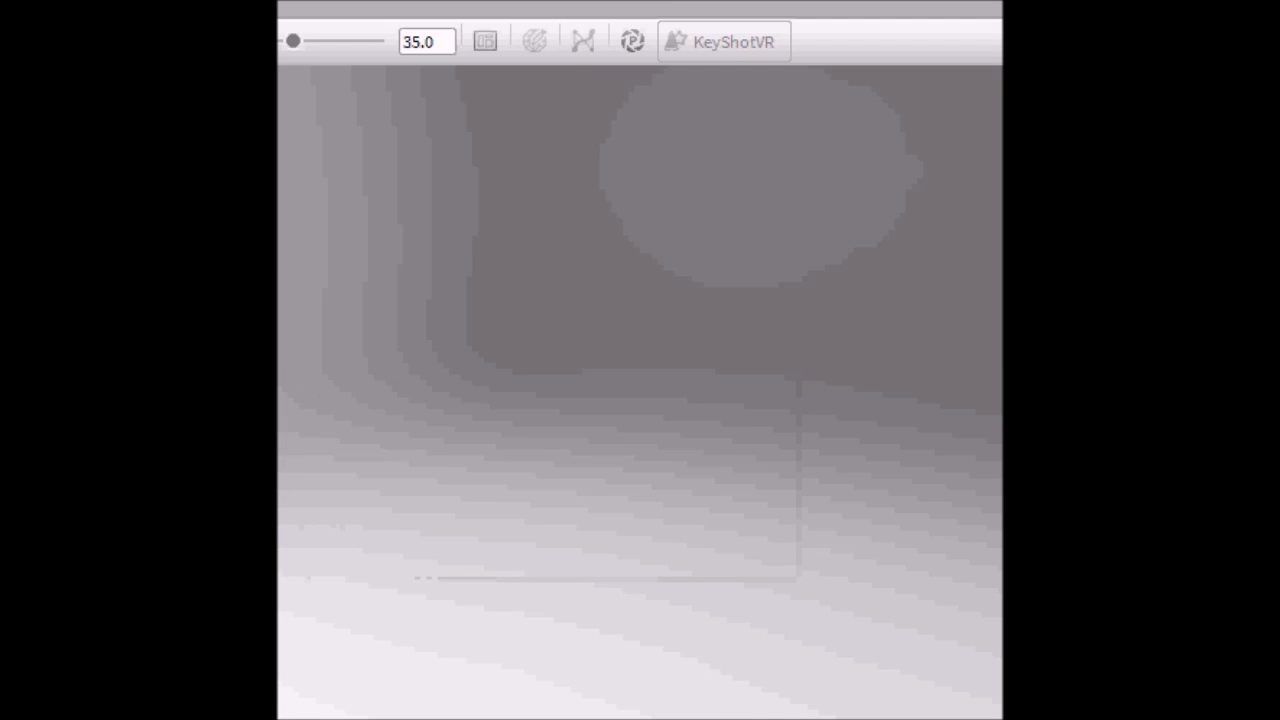
# Bring the robot figure into view and examine it from the front and, closer up, from the back
pyautogui.moveTo(636, 534); pyautogui.dragTo(459, 514)
pyautogui.moveTo(674, 437); pyautogui.dragTo(750, 530)
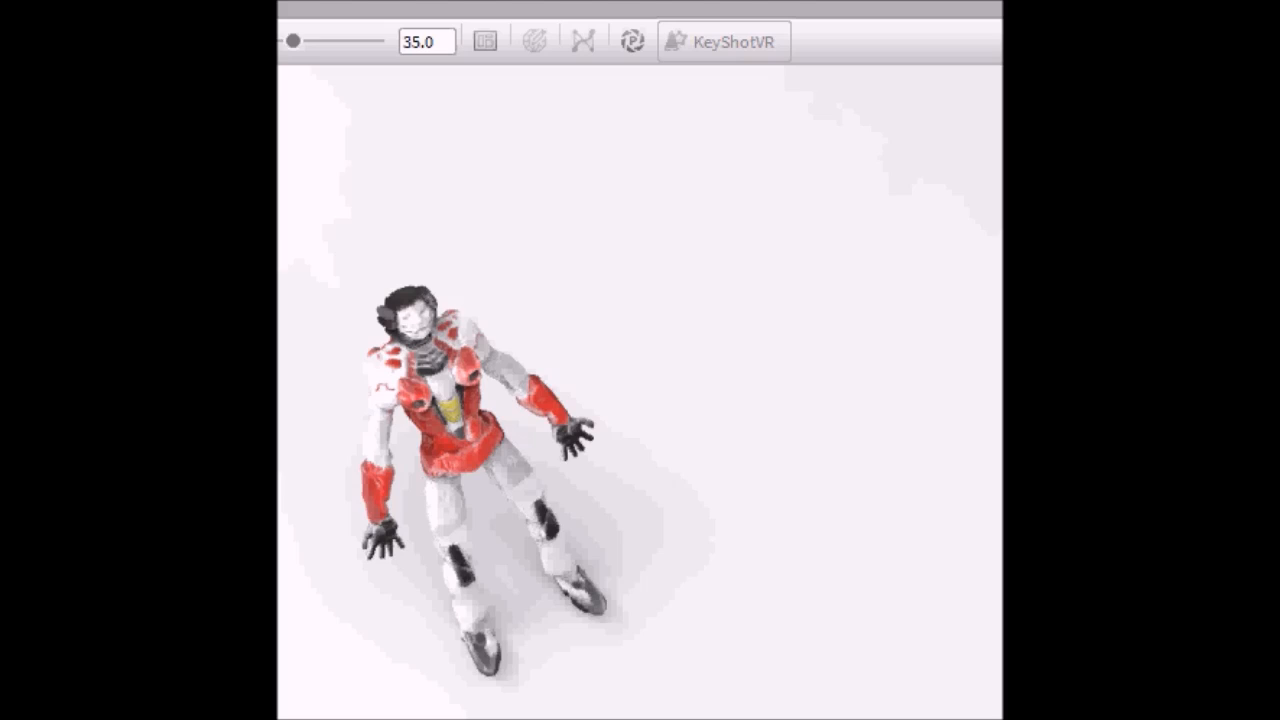
pyautogui.scroll(-3, 384, 400)
pyautogui.scroll(8, 384, 400)
pyautogui.moveTo(384, 400); pyautogui.dragTo(806, 120)
pyautogui.moveTo(384, 428); pyautogui.dragTo(565, 415)
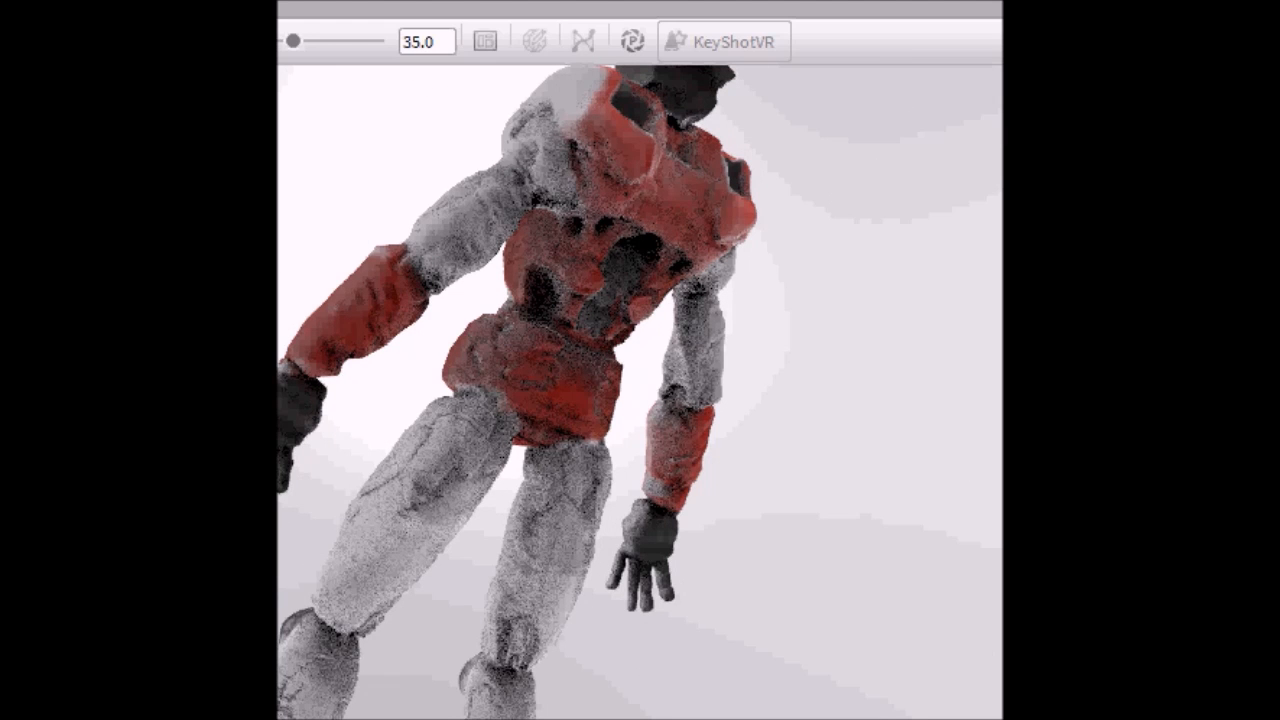
# Try a dark metal and a silver metal material on the whole robot, viewing it from several sides, and undo the silver one
pyautogui.moveTo(280, 496); pyautogui.dragTo(418, 310)
pyautogui.moveTo(459, 407); pyautogui.dragTo(700, 420)
pyautogui.moveTo(833, 312); pyautogui.dragTo(869, 543)
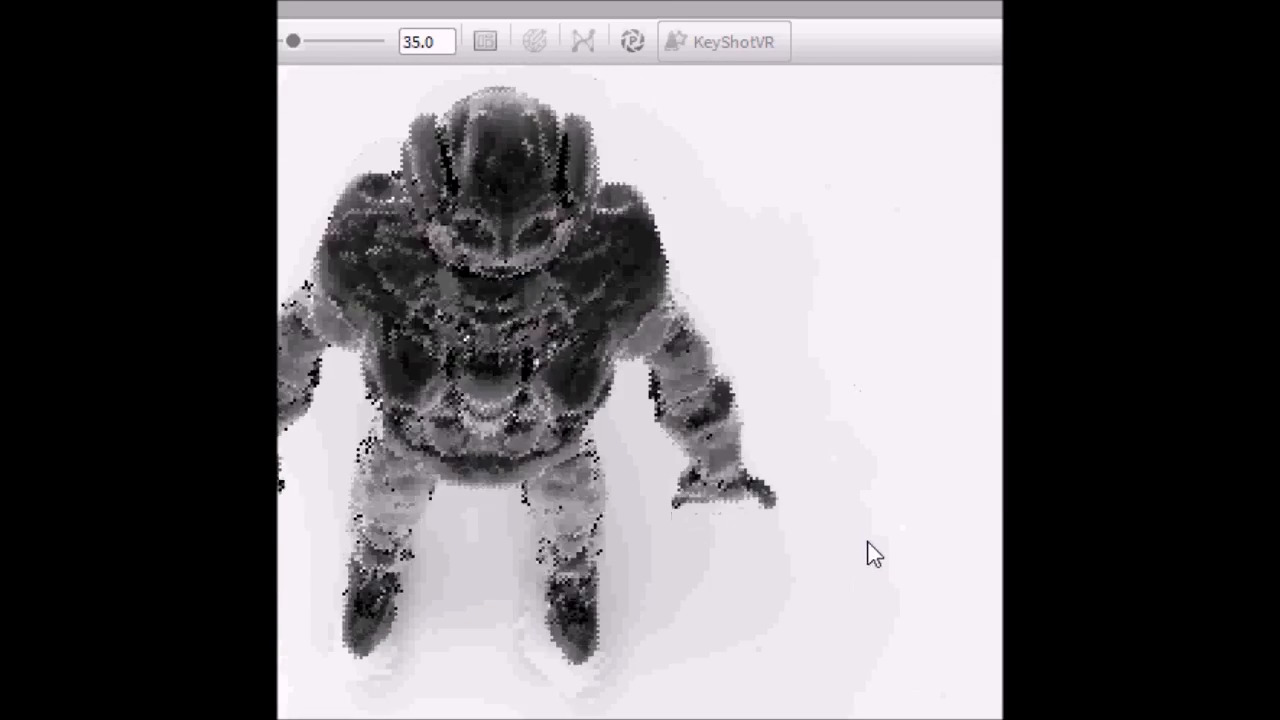
pyautogui.moveTo(830, 717); pyautogui.dragTo(920, 506)
pyautogui.moveTo(827, 343); pyautogui.dragTo(902, 297)
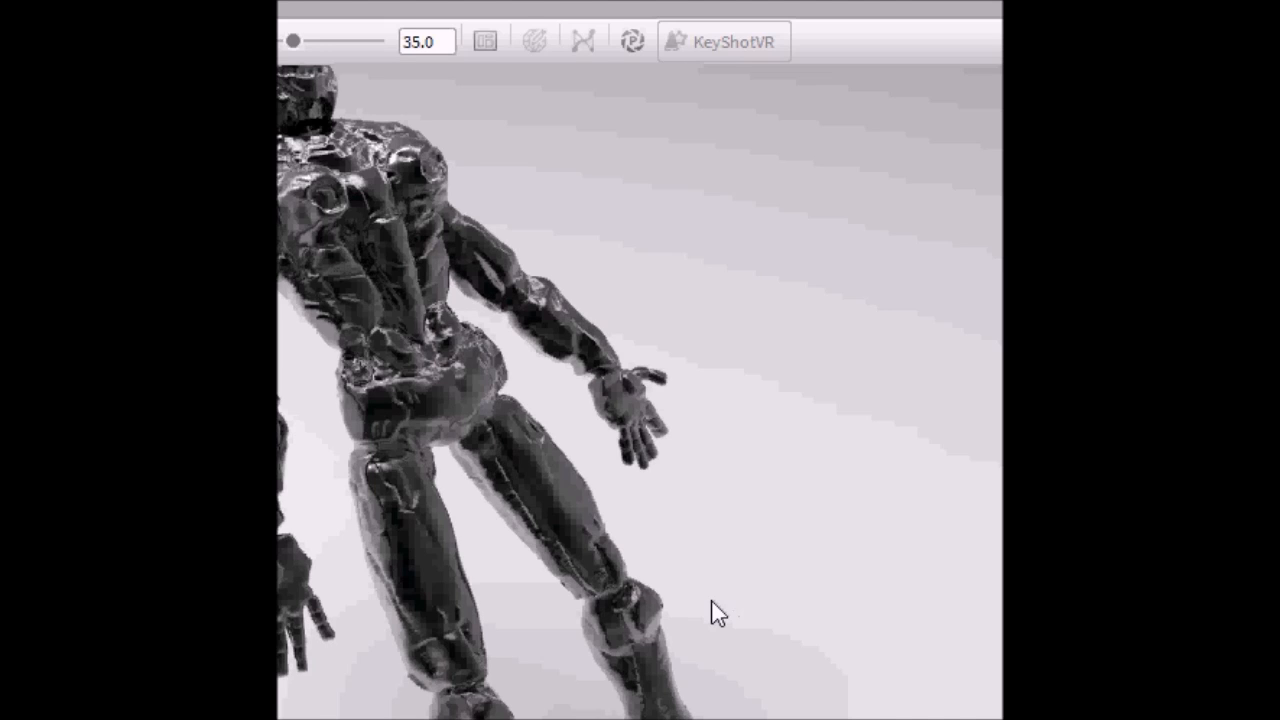
pyautogui.moveTo(668, 380); pyautogui.dragTo(362, 400)
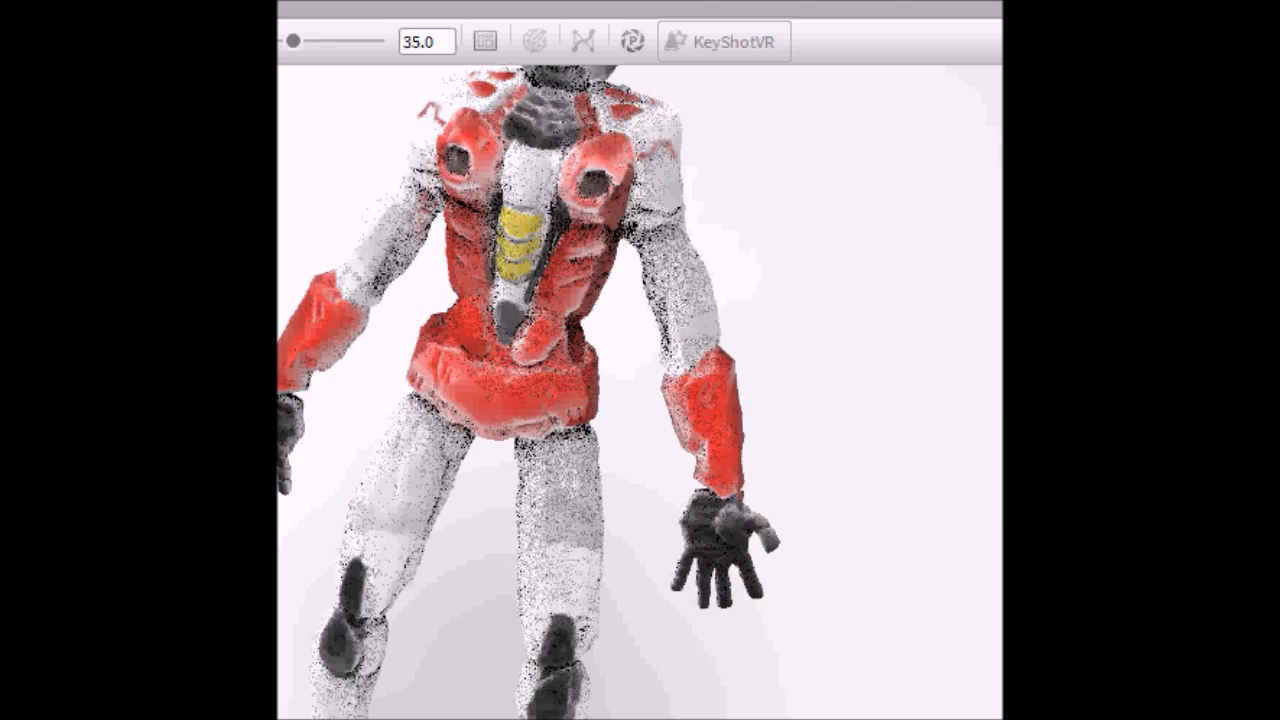
pyautogui.moveTo(280, 420); pyautogui.dragTo(511, 368)
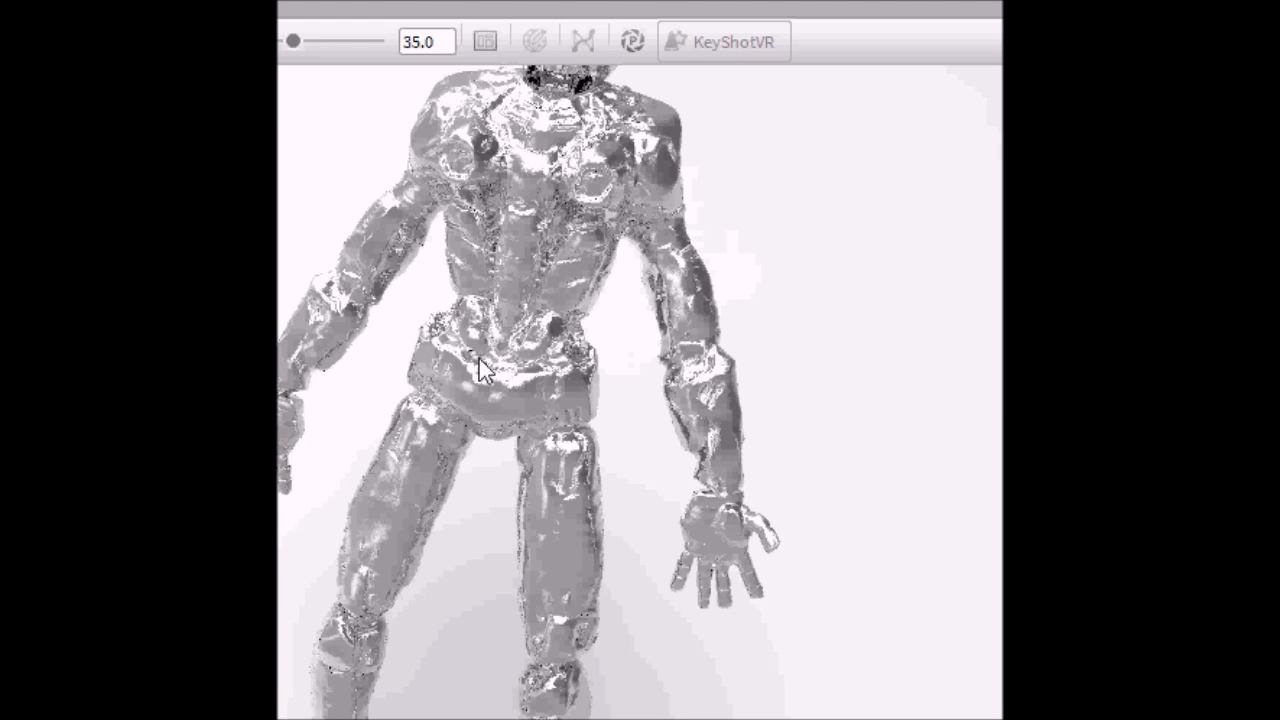
pyautogui.hotkey('ctrl', 'z')
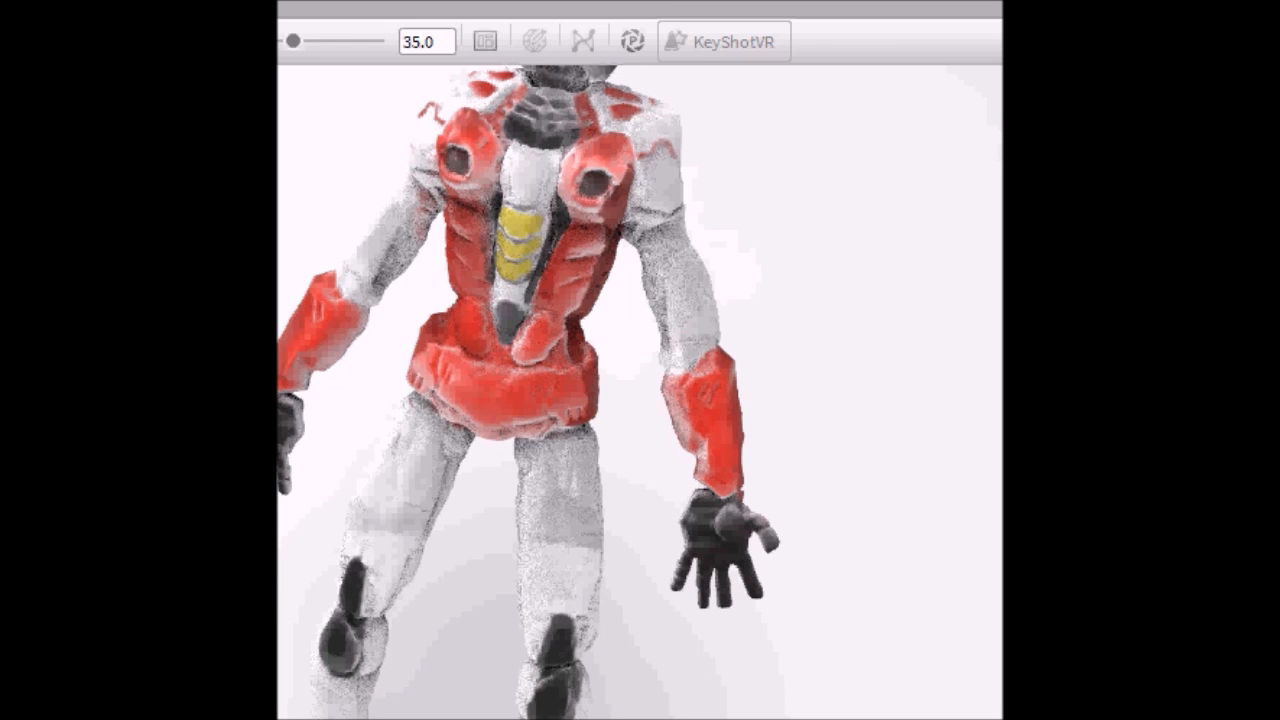
# Try two library materials on the painted robot, finishing with a glossy reflective one applied from the back view
pyautogui.moveTo(280, 660); pyautogui.dragTo(506, 320)
pyautogui.moveTo(817, 365); pyautogui.dragTo(305, 100)
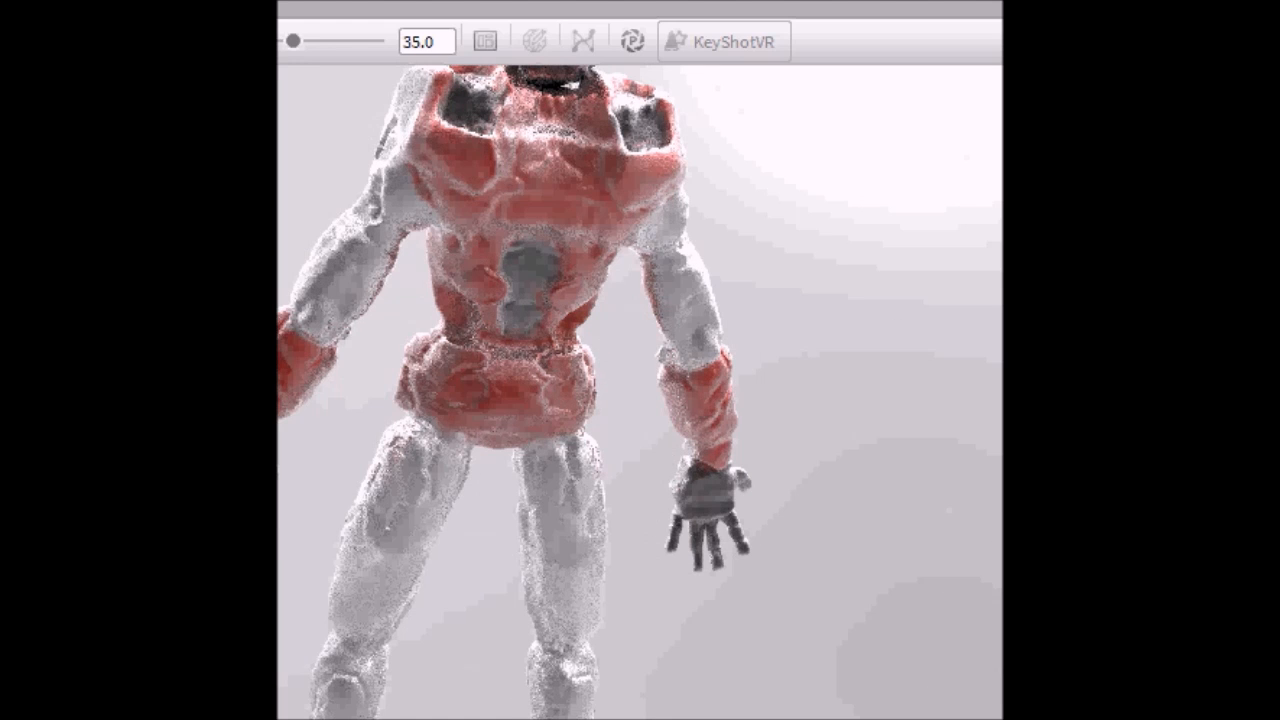
pyautogui.moveTo(351, 523); pyautogui.dragTo(474, 284)
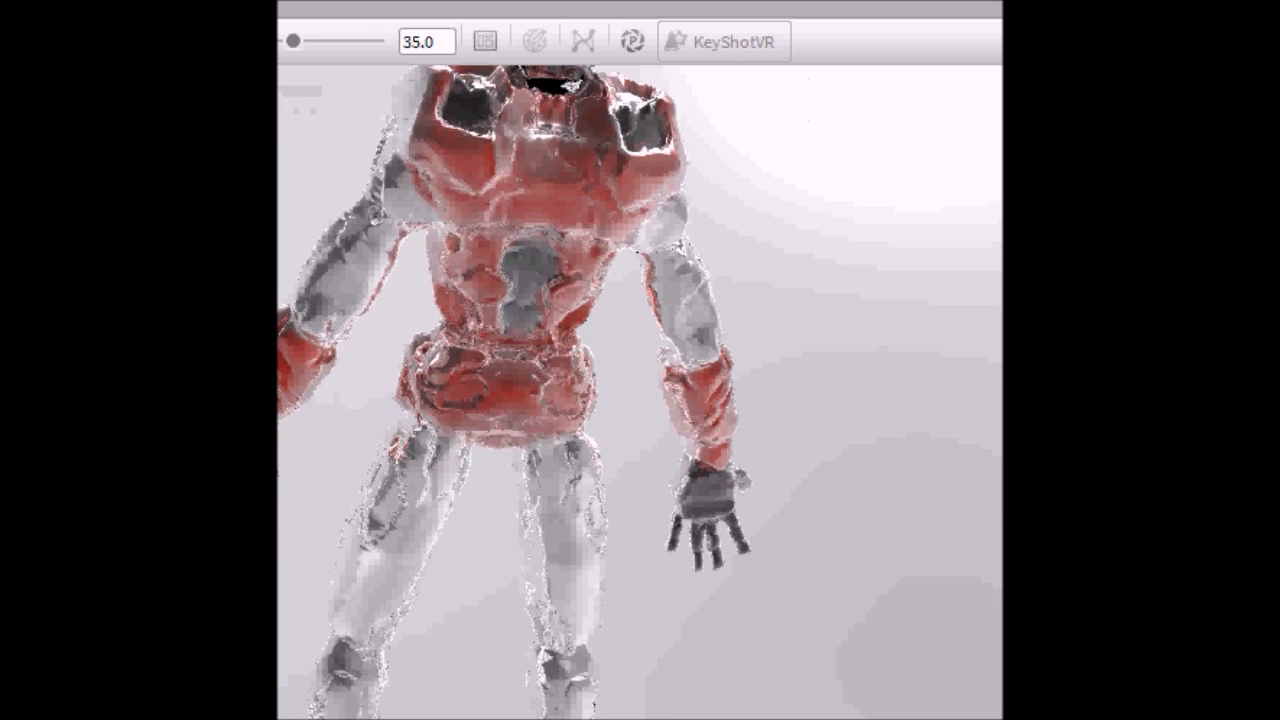
# Examine the robot's glossy finish from the back and front, including close views of the chest and head
pyautogui.moveTo(796, 658); pyautogui.dragTo(733, 494)
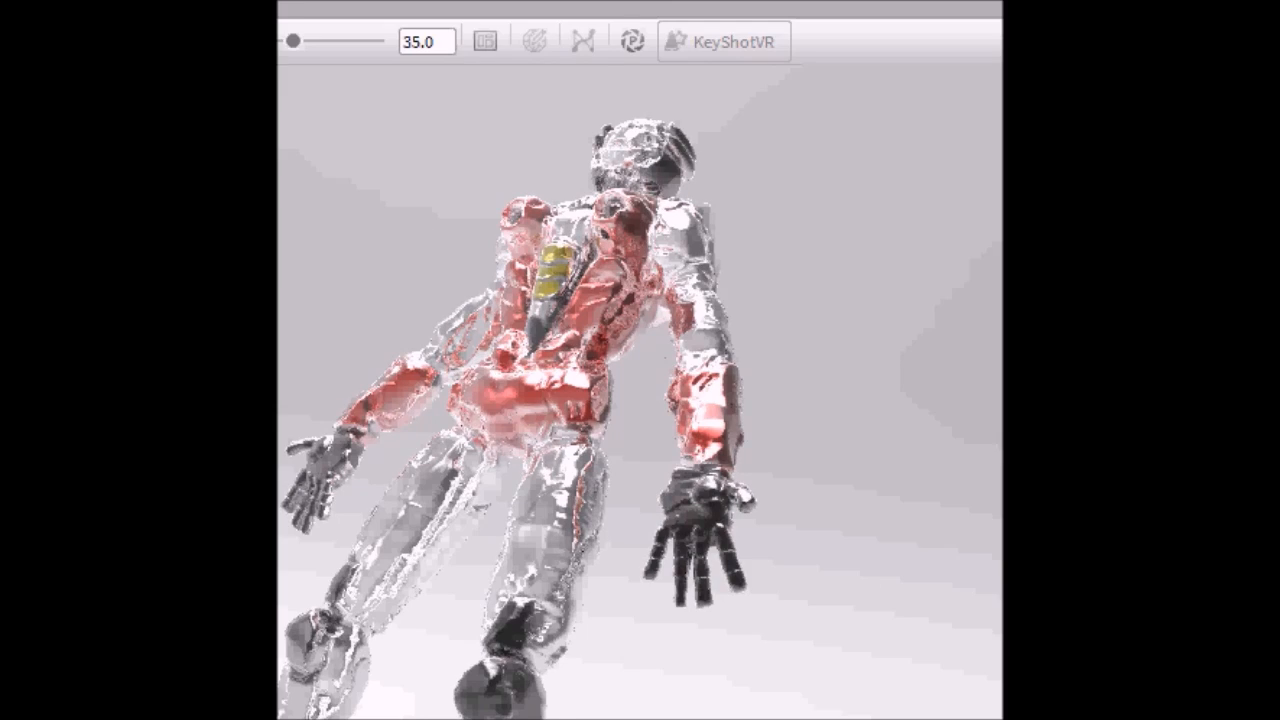
pyautogui.moveTo(529, 251); pyautogui.dragTo(821, 488)
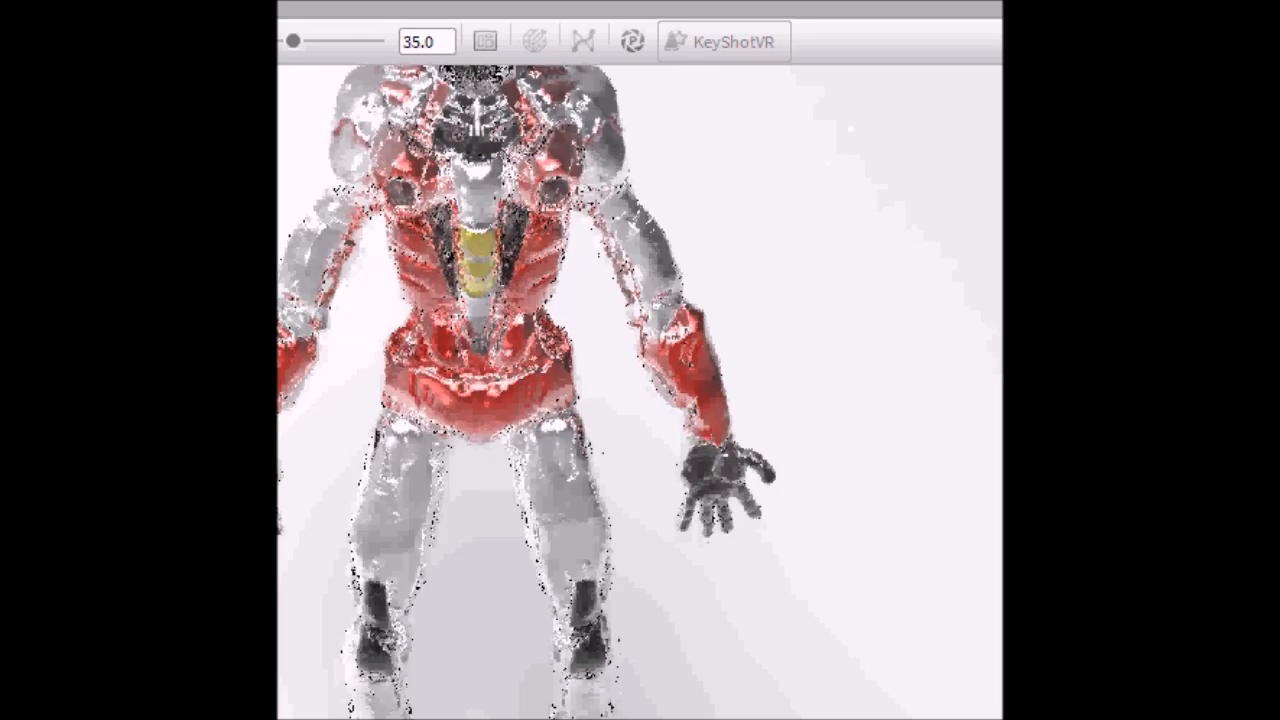
pyautogui.moveTo(493, 268); pyautogui.dragTo(517, 523)
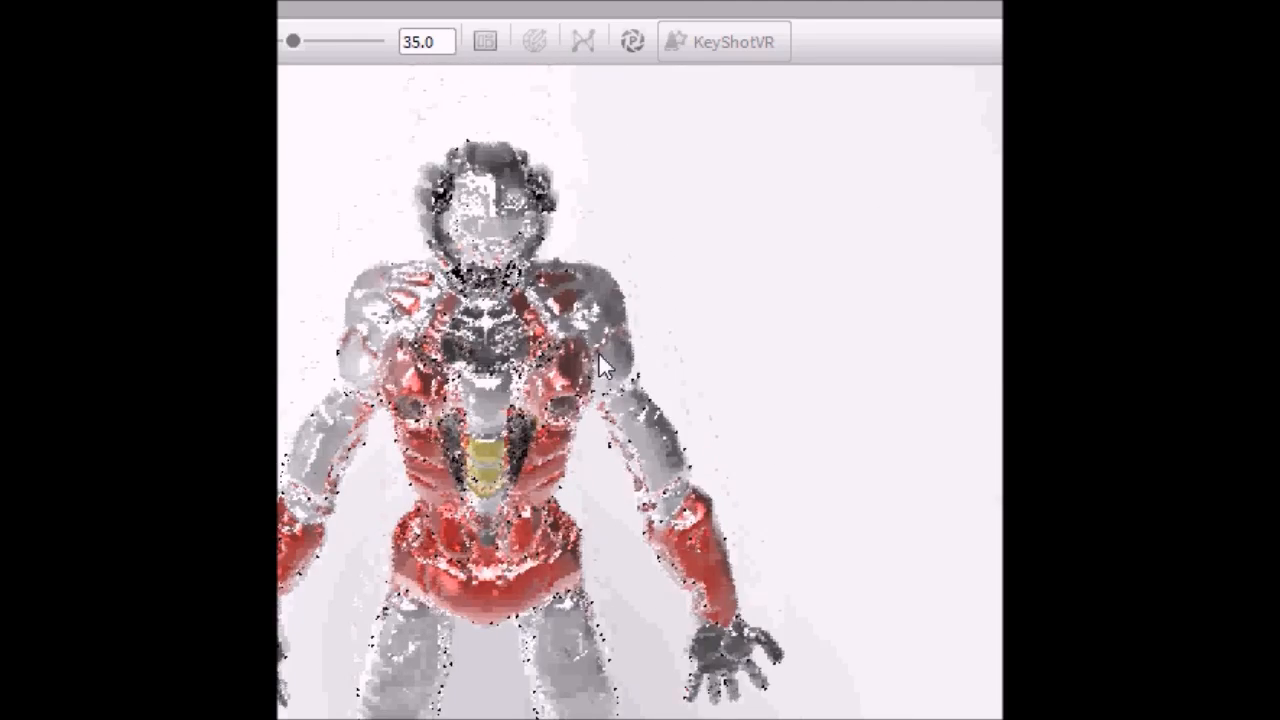
pyautogui.scroll(-3, 671, 276)
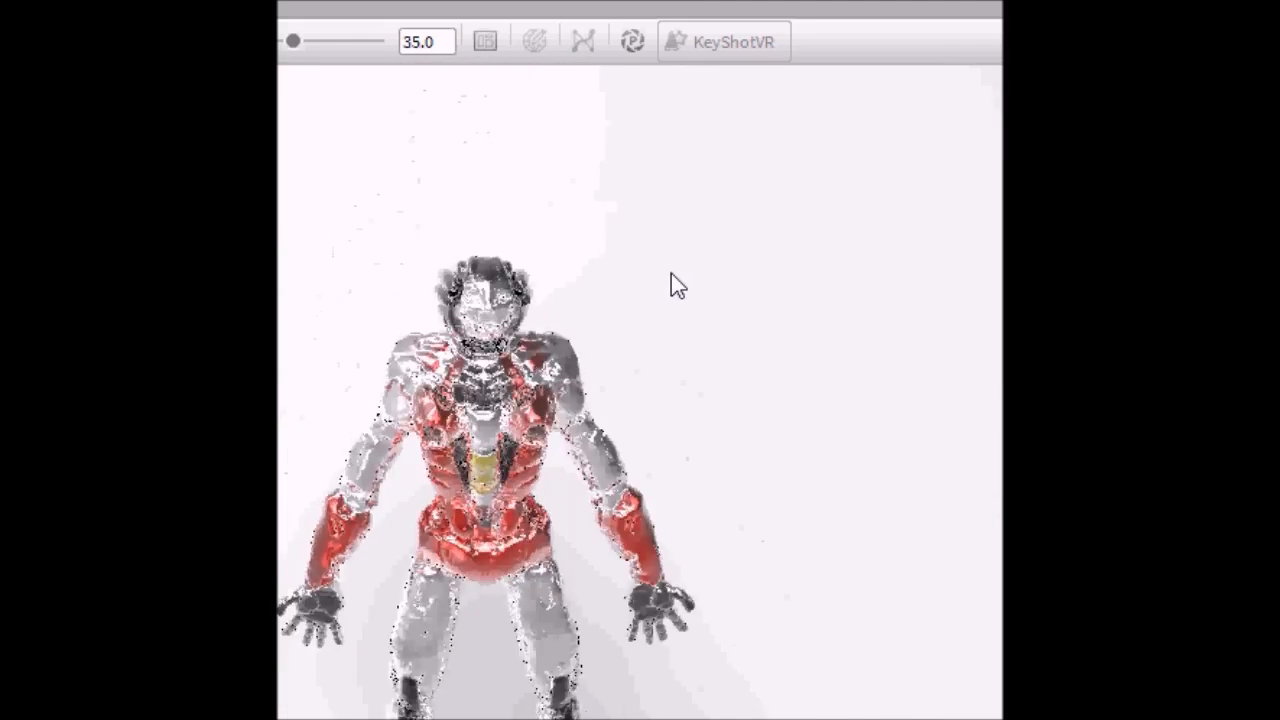
pyautogui.scroll(5, 671, 276)
pyautogui.scroll(3, 673, 280)
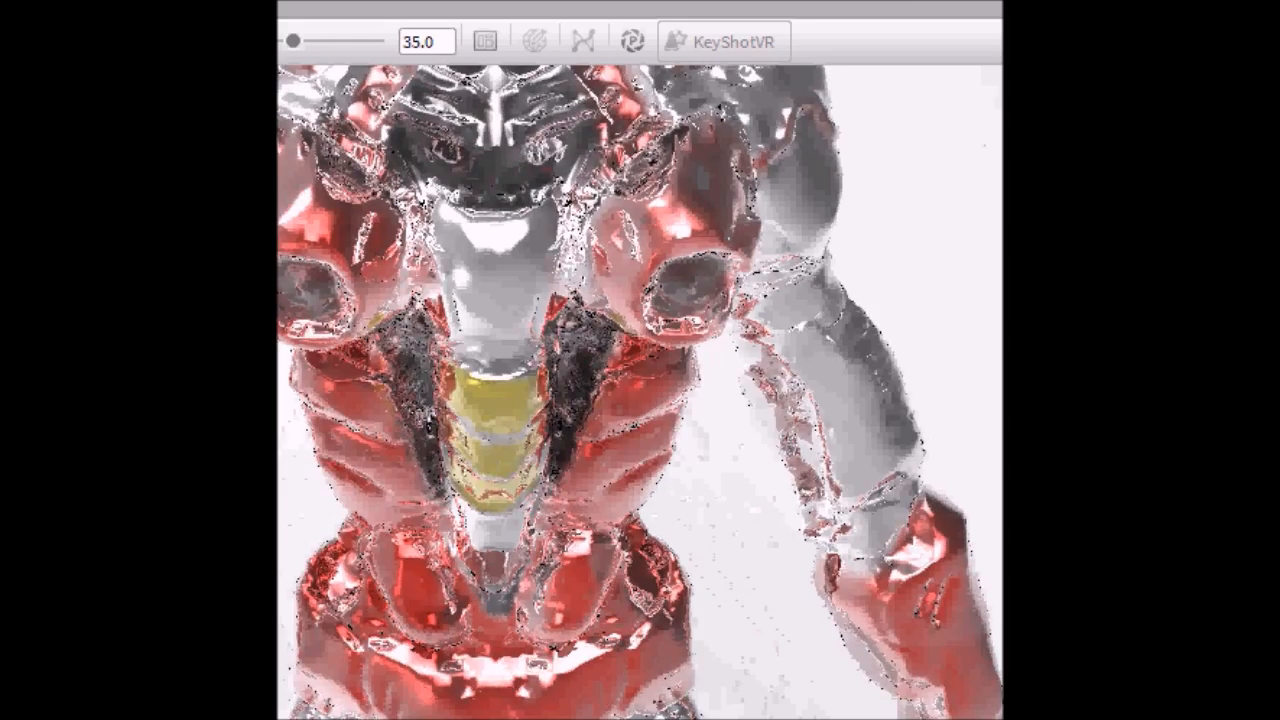
pyautogui.moveTo(924, 244); pyautogui.dragTo(918, 530, button='middle')
pyautogui.moveTo(741, 214); pyautogui.dragTo(741, 384, button='middle')
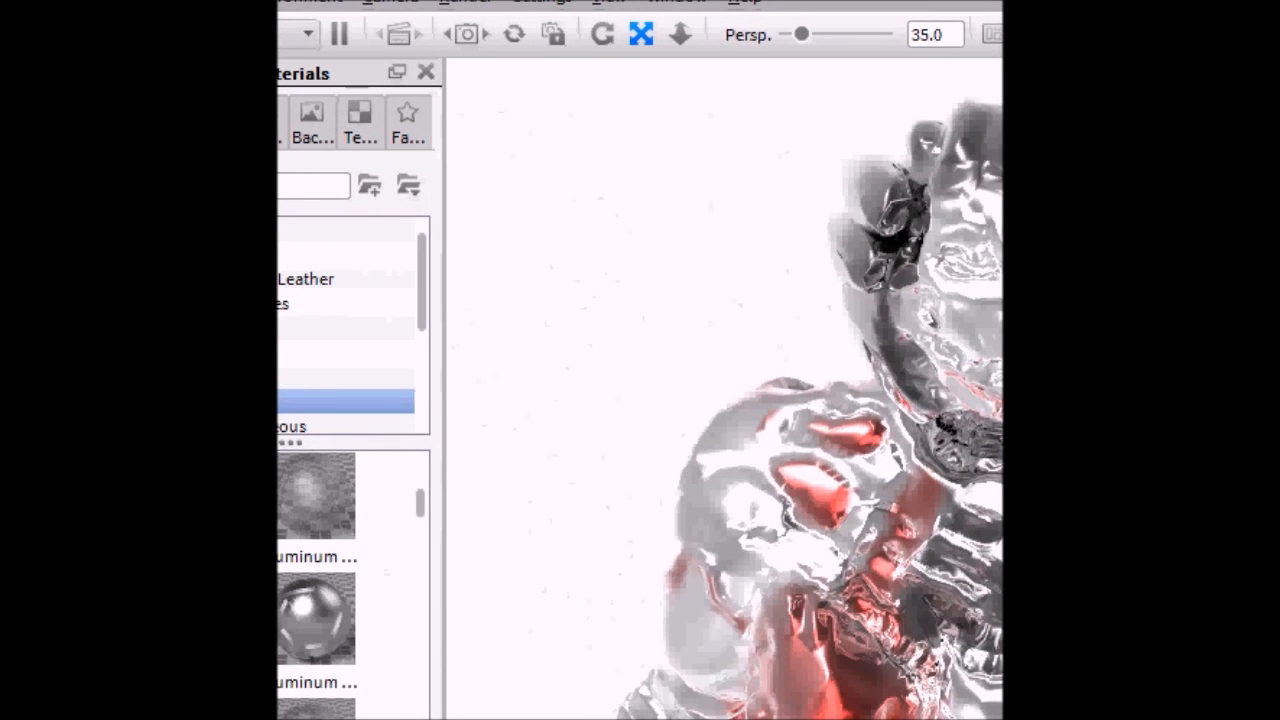
# Try an aluminum, a gray anodized and a rough copper metal material on the robot's shoulder and chest
pyautogui.moveTo(314, 625); pyautogui.dragTo(773, 616)
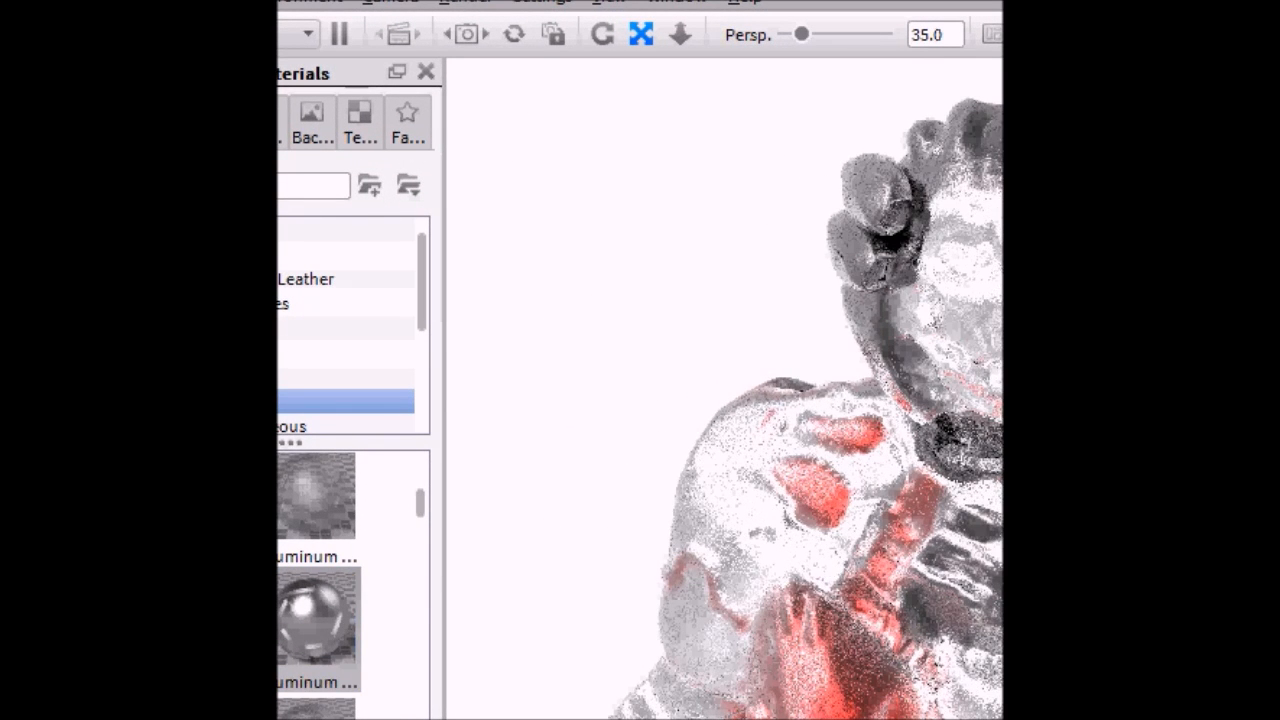
pyautogui.moveTo(425, 508); pyautogui.dragTo(429, 553)
pyautogui.moveTo(356, 586); pyautogui.dragTo(773, 600)
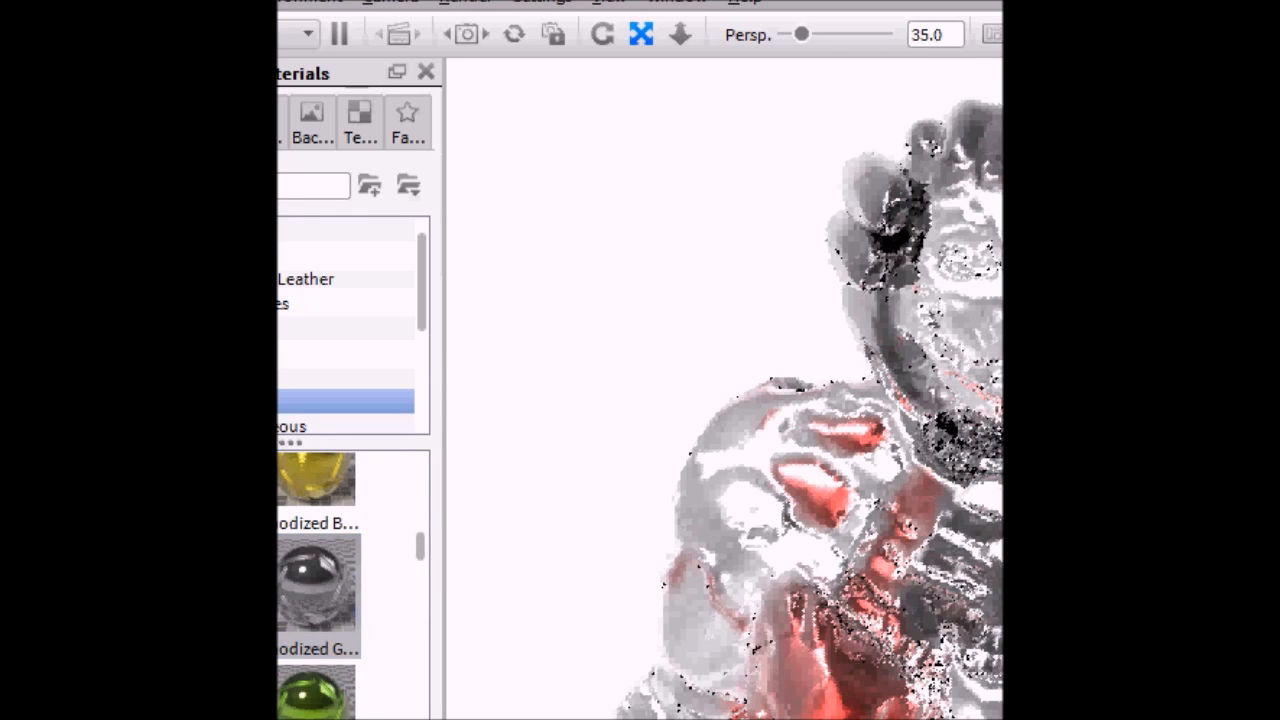
pyautogui.moveTo(425, 557); pyautogui.dragTo(430, 652)
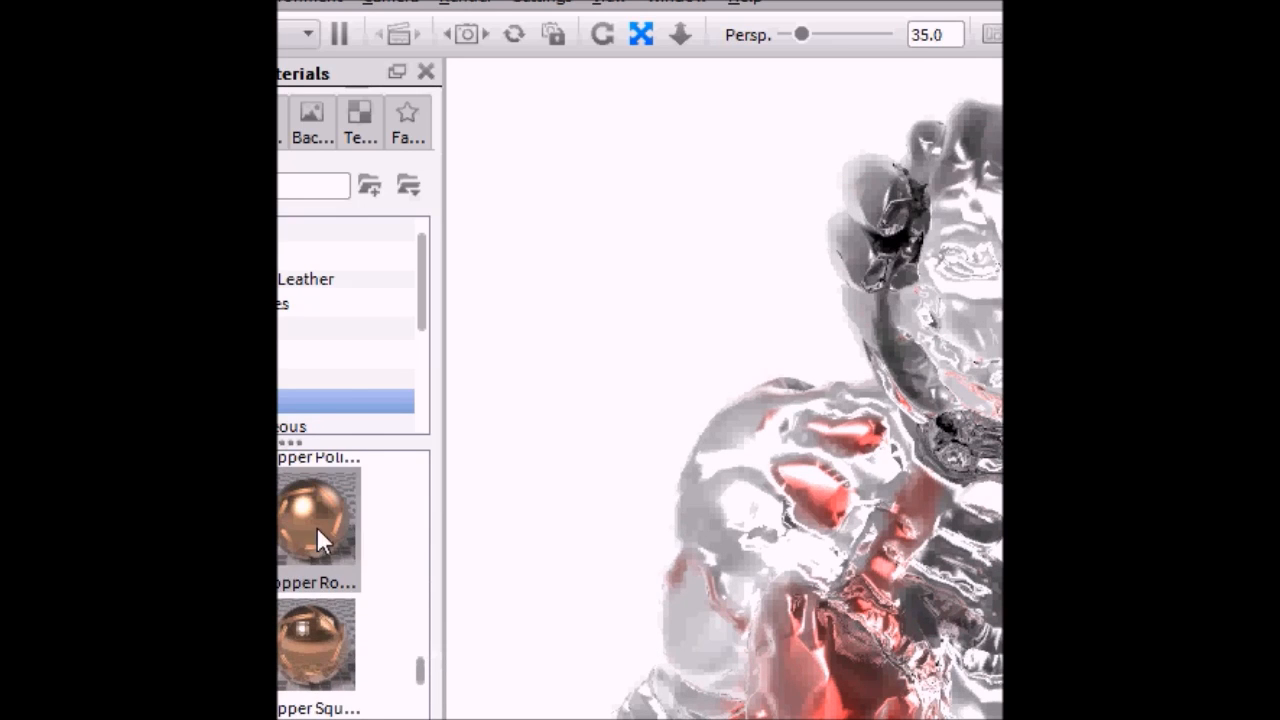
pyautogui.moveTo(935, 570); pyautogui.dragTo(920, 562)
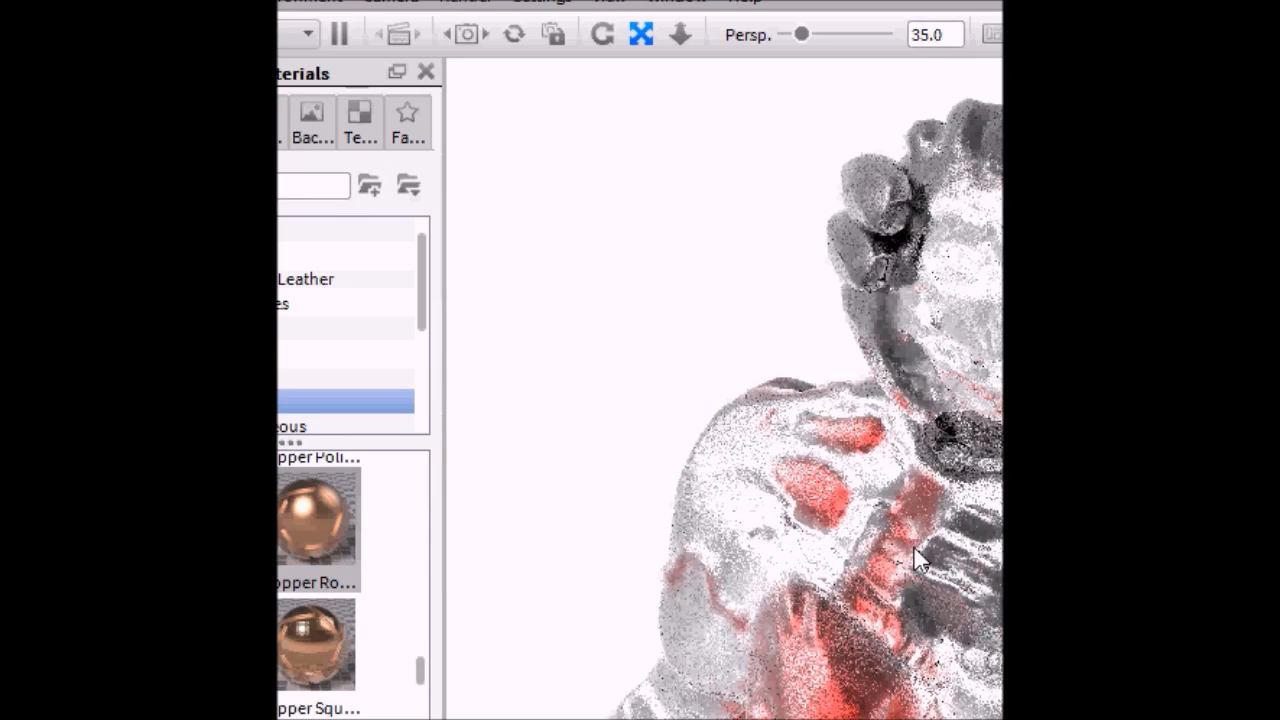
# Use Move Model on the whole robot and rotate it with the manipulator into a more upright pose
pyautogui.click(602, 36)
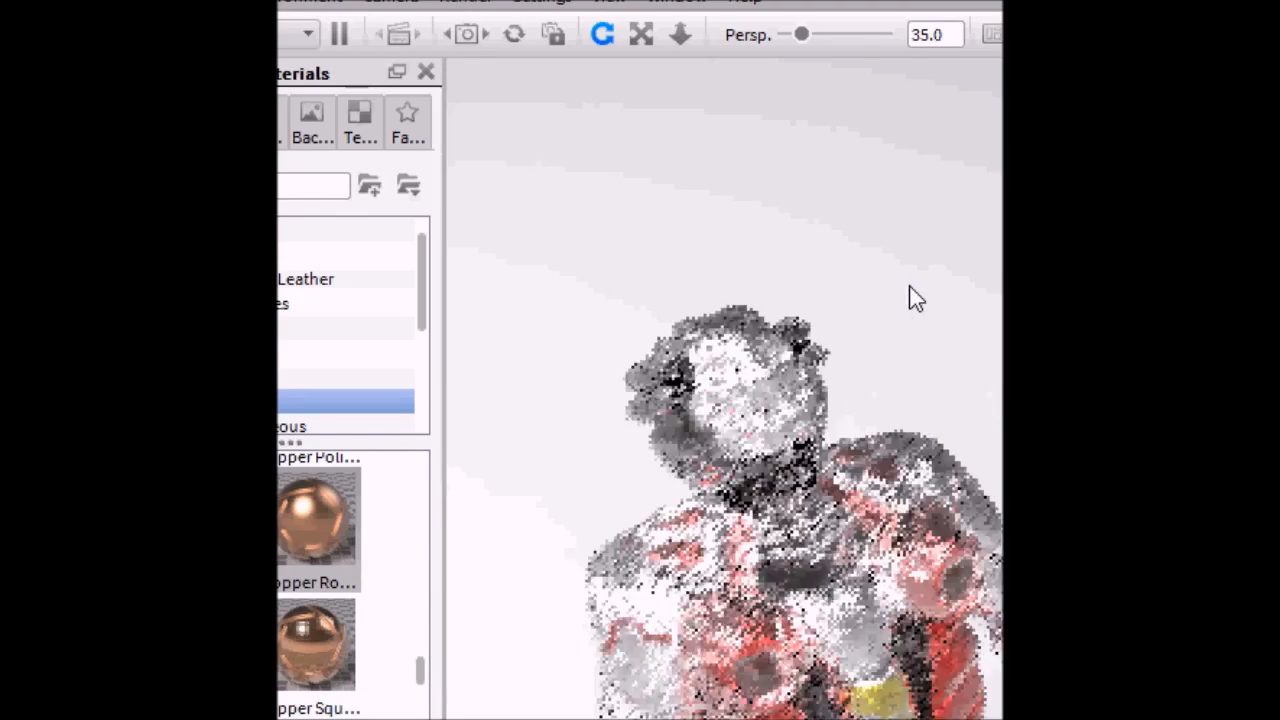
pyautogui.click(641, 36)
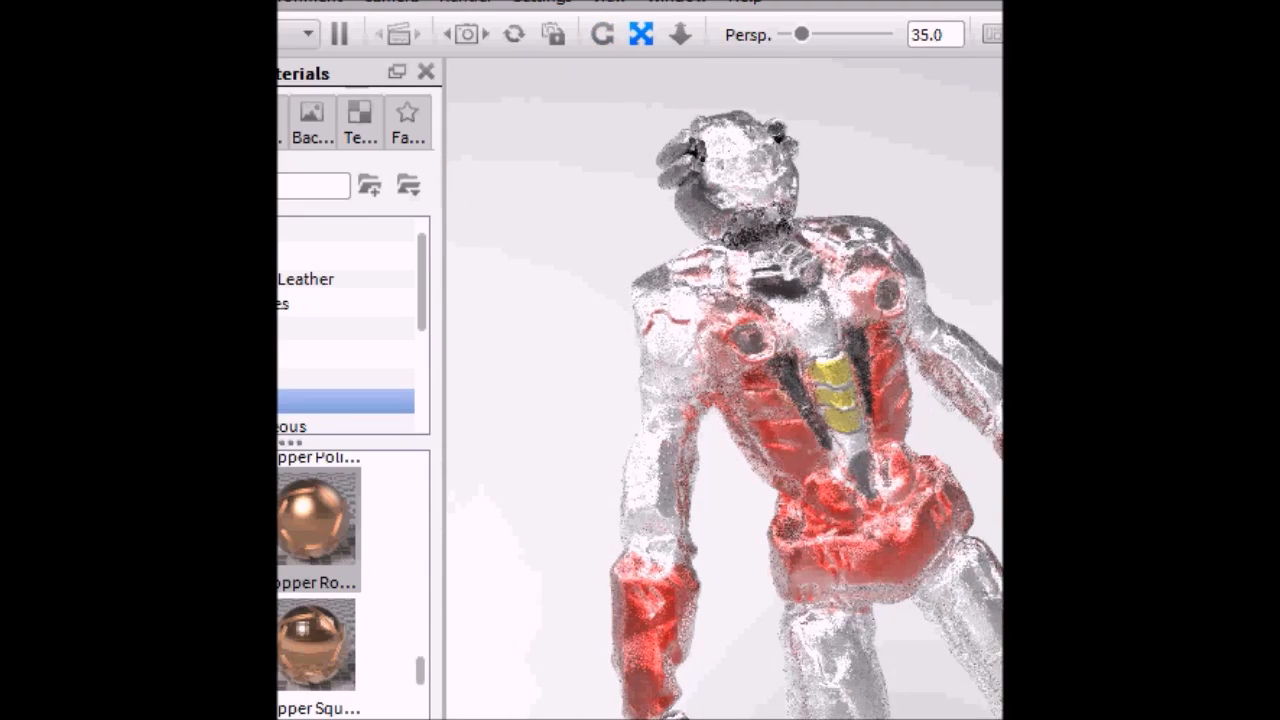
pyautogui.rightClick(786, 478)
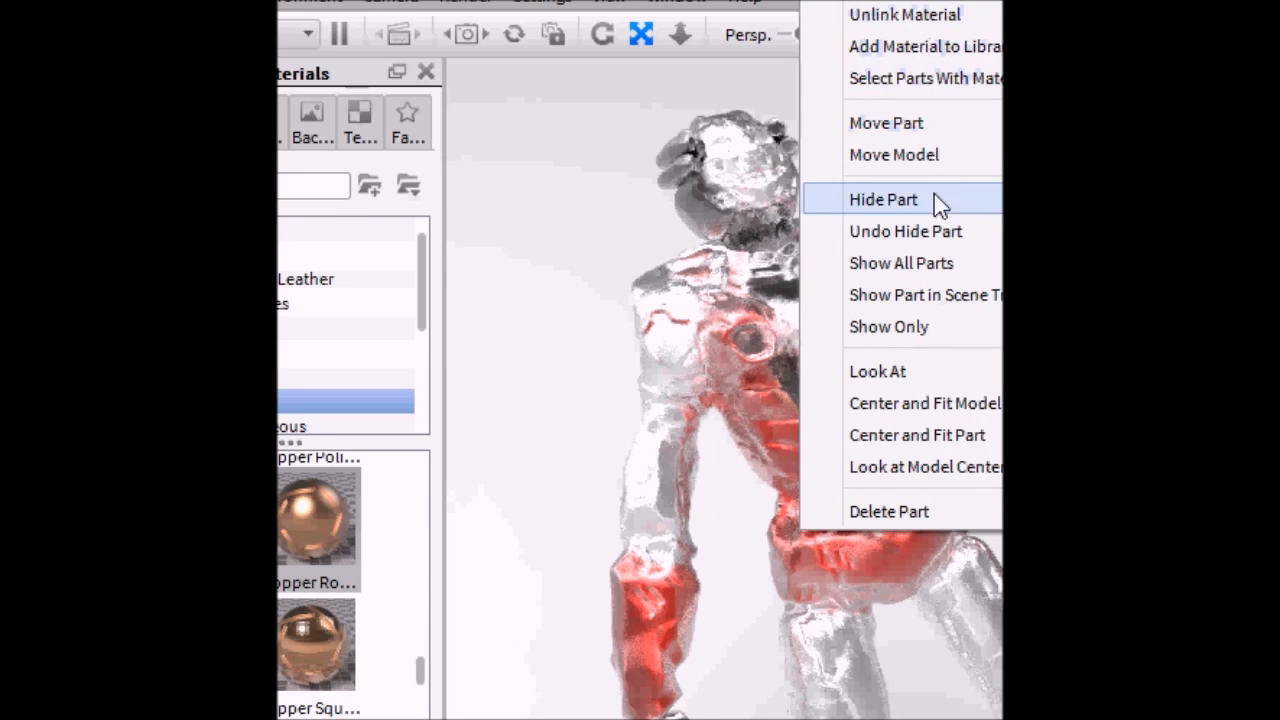
pyautogui.rightClick(751, 362)
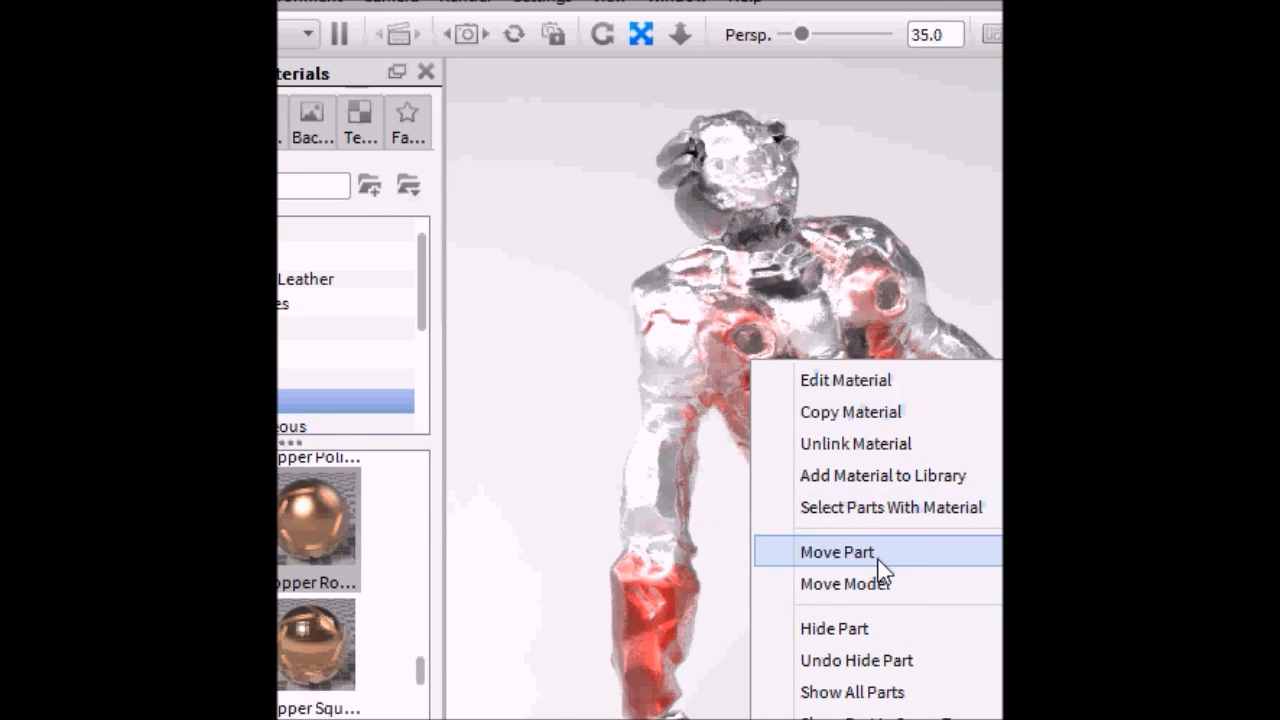
pyautogui.click(903, 584)
pyautogui.moveTo(955, 557); pyautogui.dragTo(993, 627)
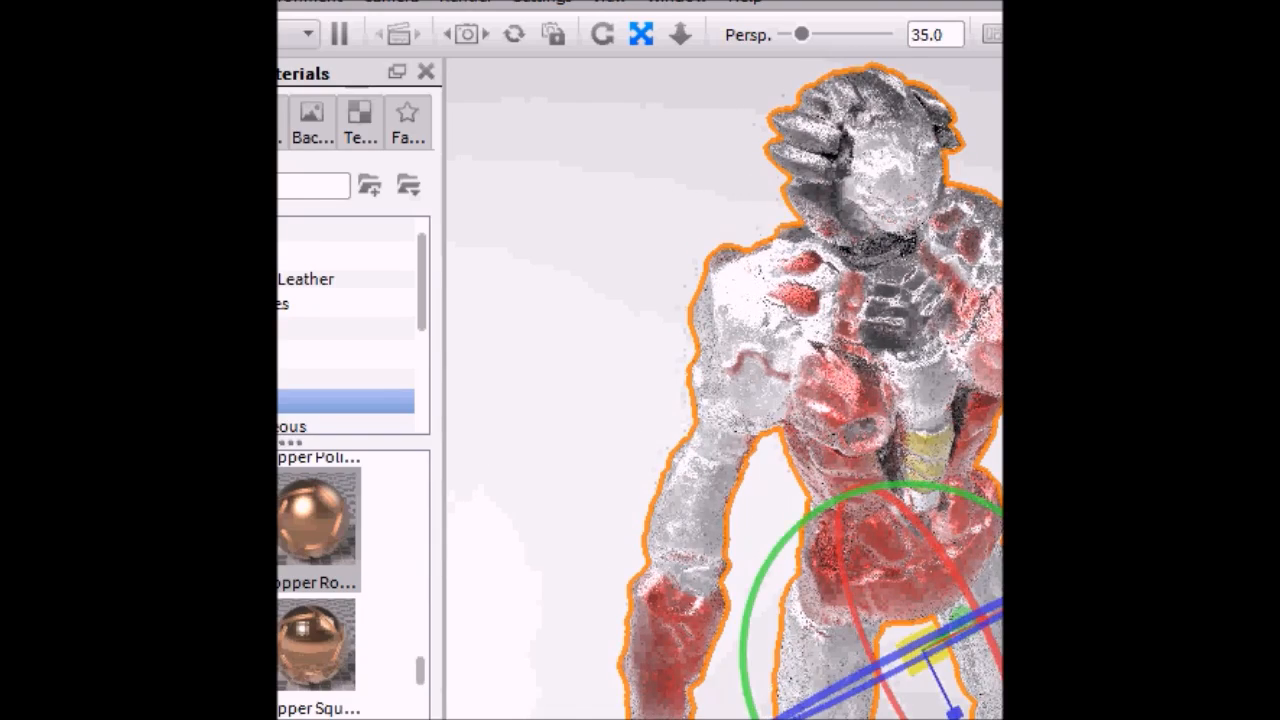
pyautogui.scroll(3, 820, 390)
pyautogui.scroll(-6, 820, 390)
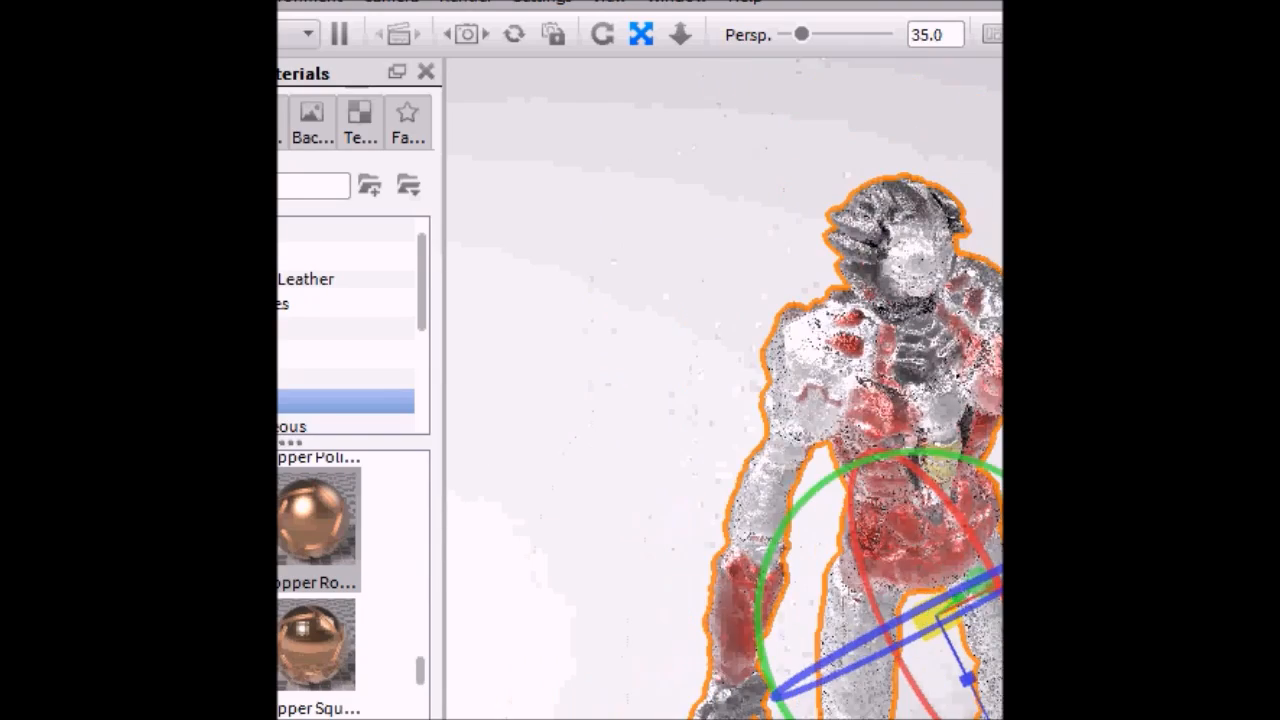
pyautogui.scroll(2, 820, 390)
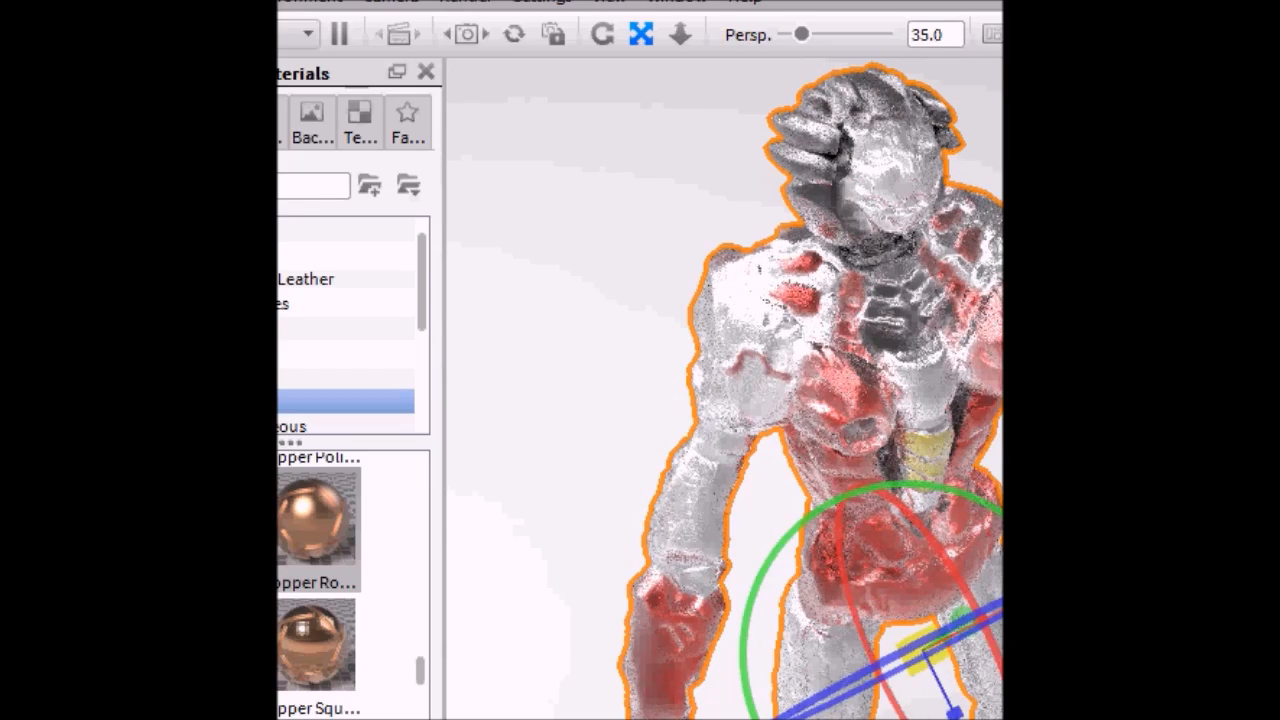
pyautogui.moveTo(606, 433); pyautogui.dragTo(641, 426, button='middle')
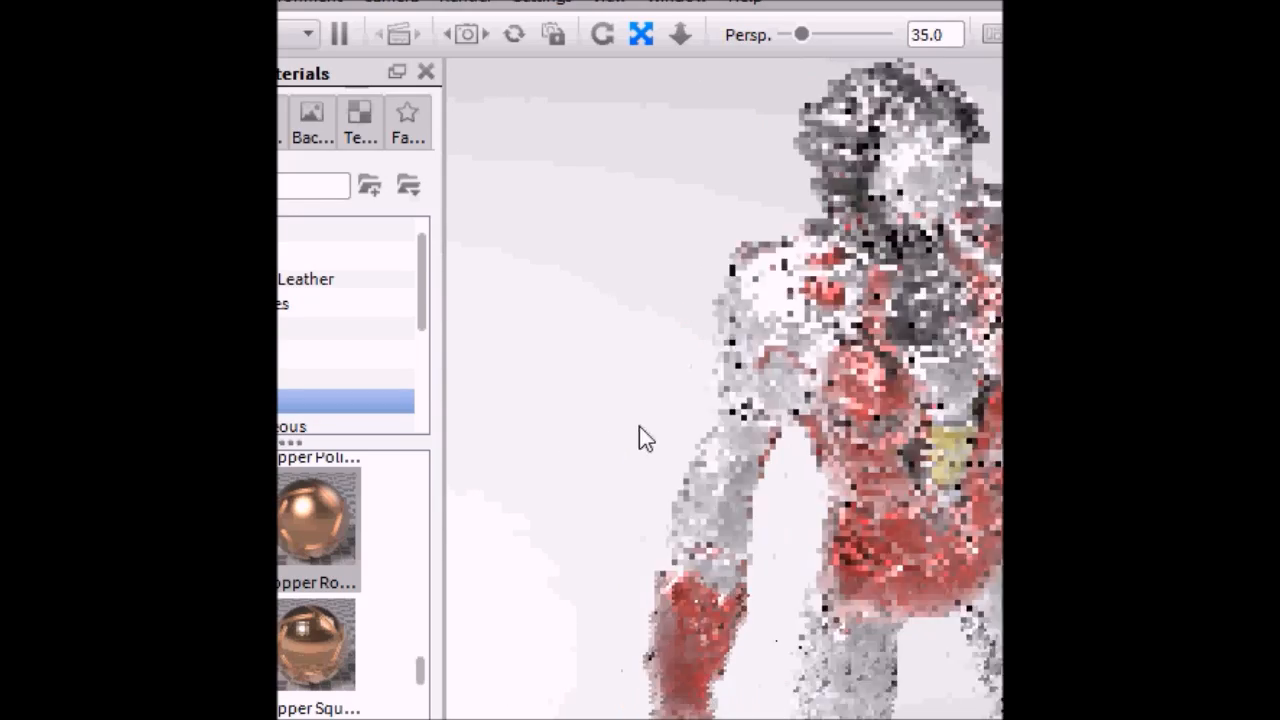
# Tumble the camera round to the robot's back and examine the upper back and shoulders up close
pyautogui.click(602, 34)
pyautogui.moveTo(617, 449); pyautogui.dragTo(1150, 430)
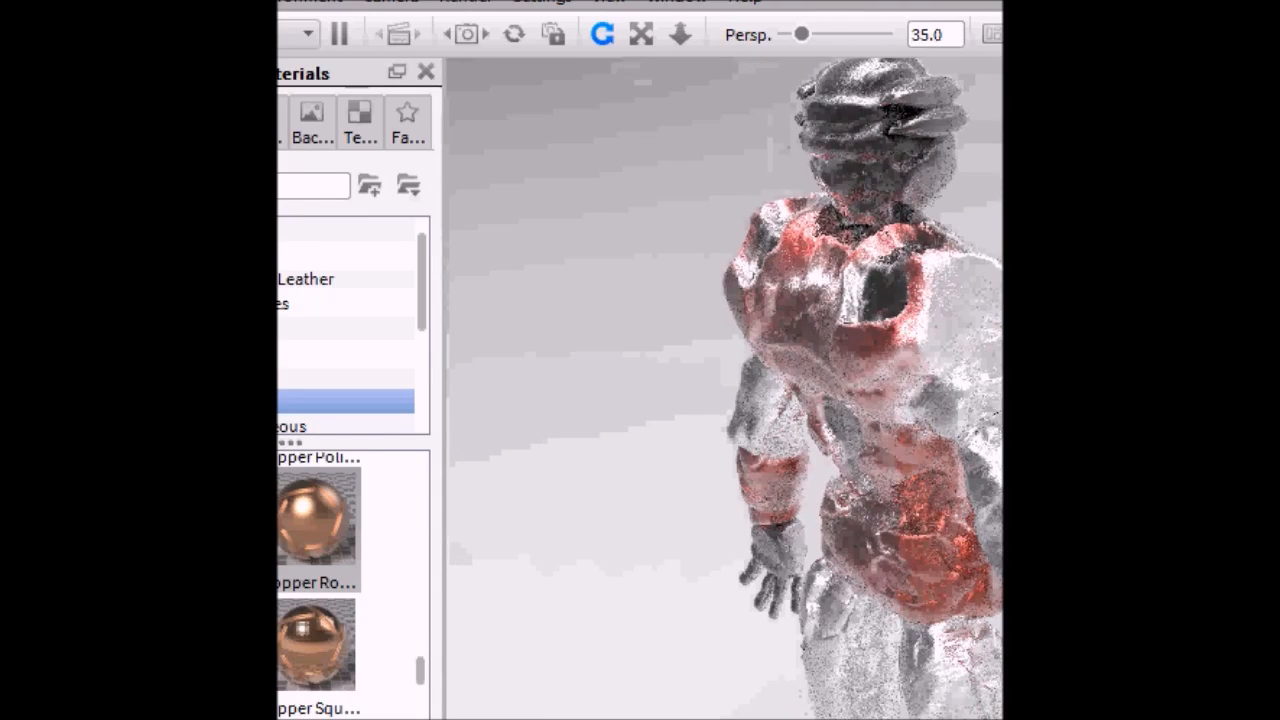
pyautogui.moveTo(681, 127); pyautogui.dragTo(801, 185)
pyautogui.click(641, 34)
pyautogui.moveTo(1113, 287); pyautogui.dragTo(986, 374)
pyautogui.scroll(-2, 986, 374)
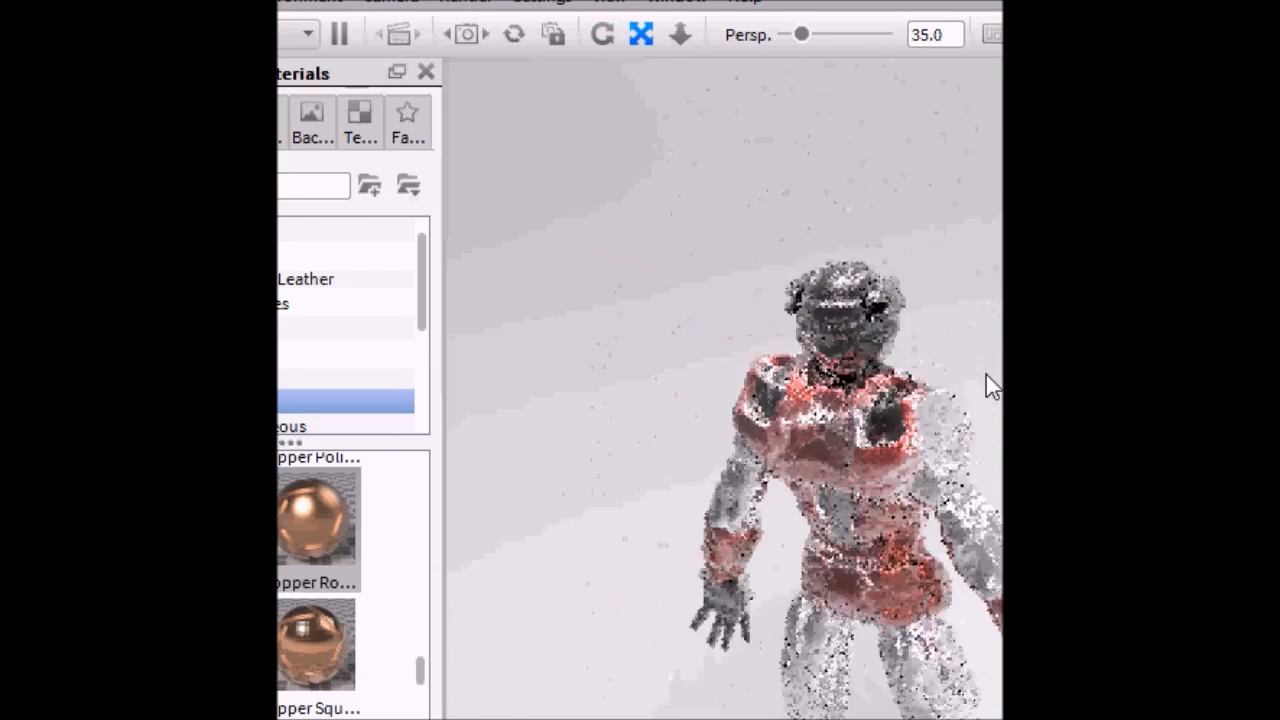
pyautogui.scroll(6, 986, 374)
pyautogui.moveTo(953, 258); pyautogui.dragTo(989, 268)
# Turn the robot to its front and apply a smooth silver-toned metal material from the library to it
pyautogui.click(606, 40)
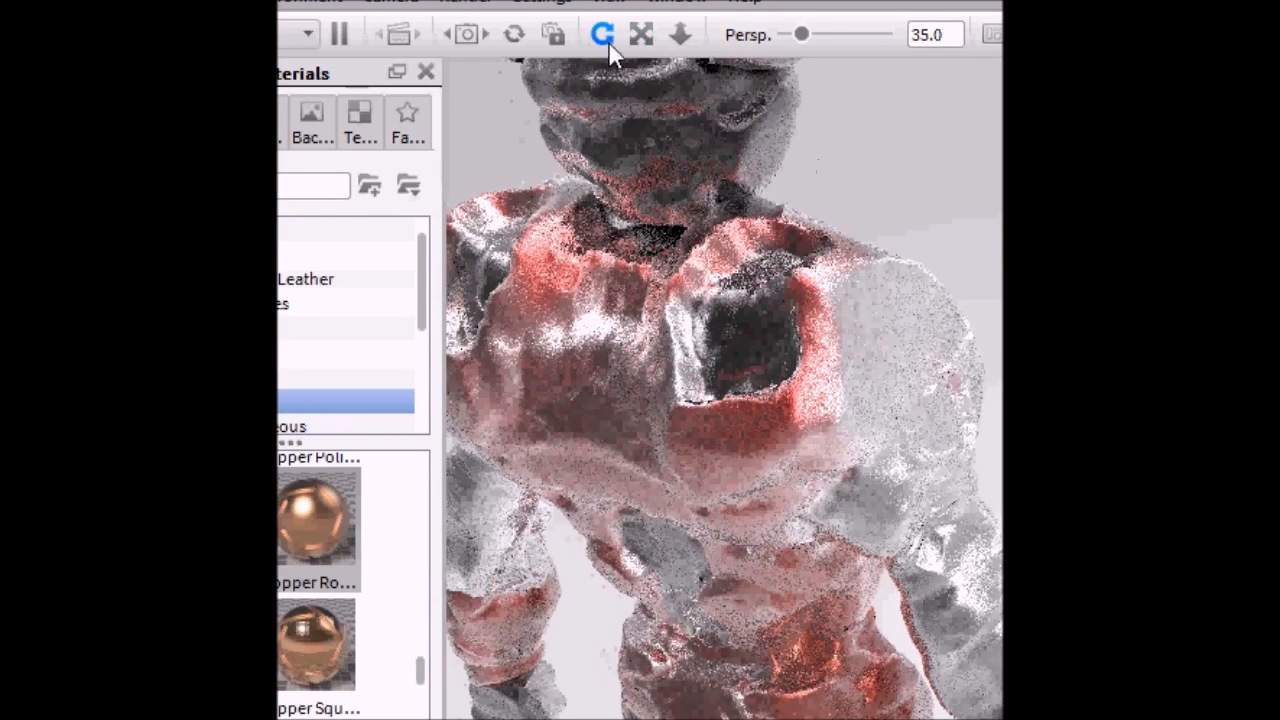
pyautogui.moveTo(700, 350); pyautogui.dragTo(760, 355)
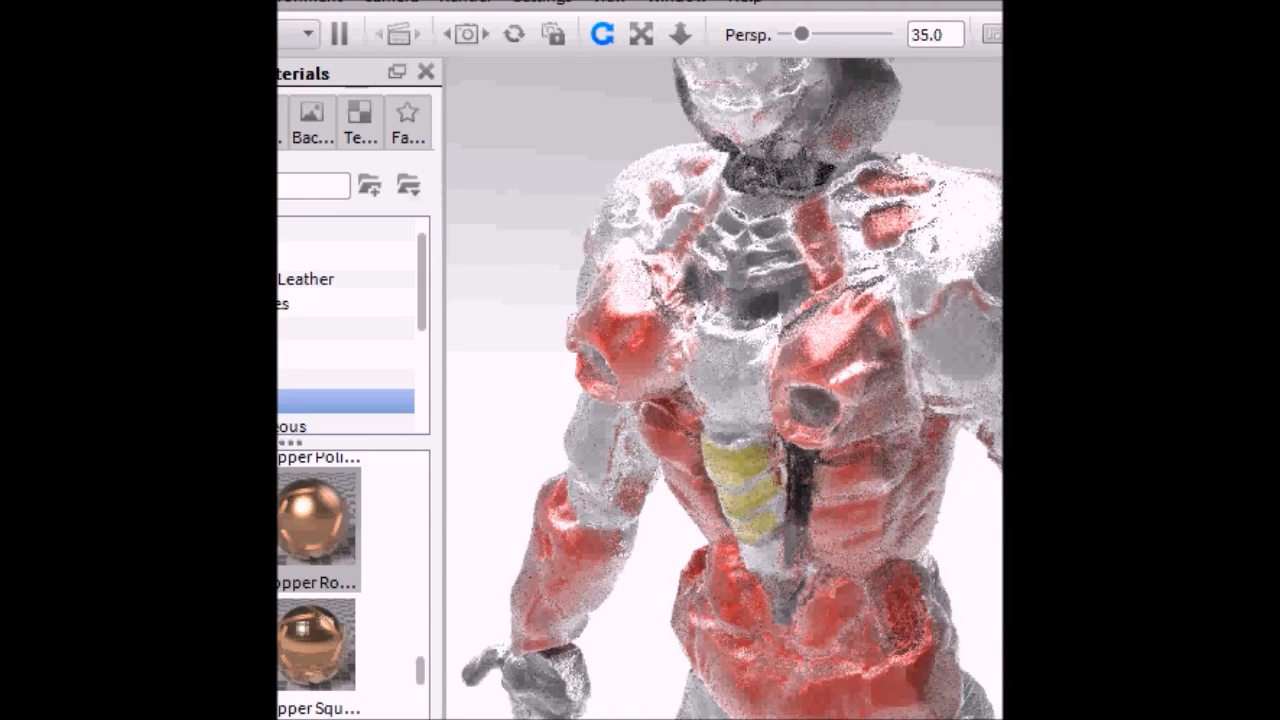
pyautogui.moveTo(760, 355); pyautogui.dragTo(790, 305)
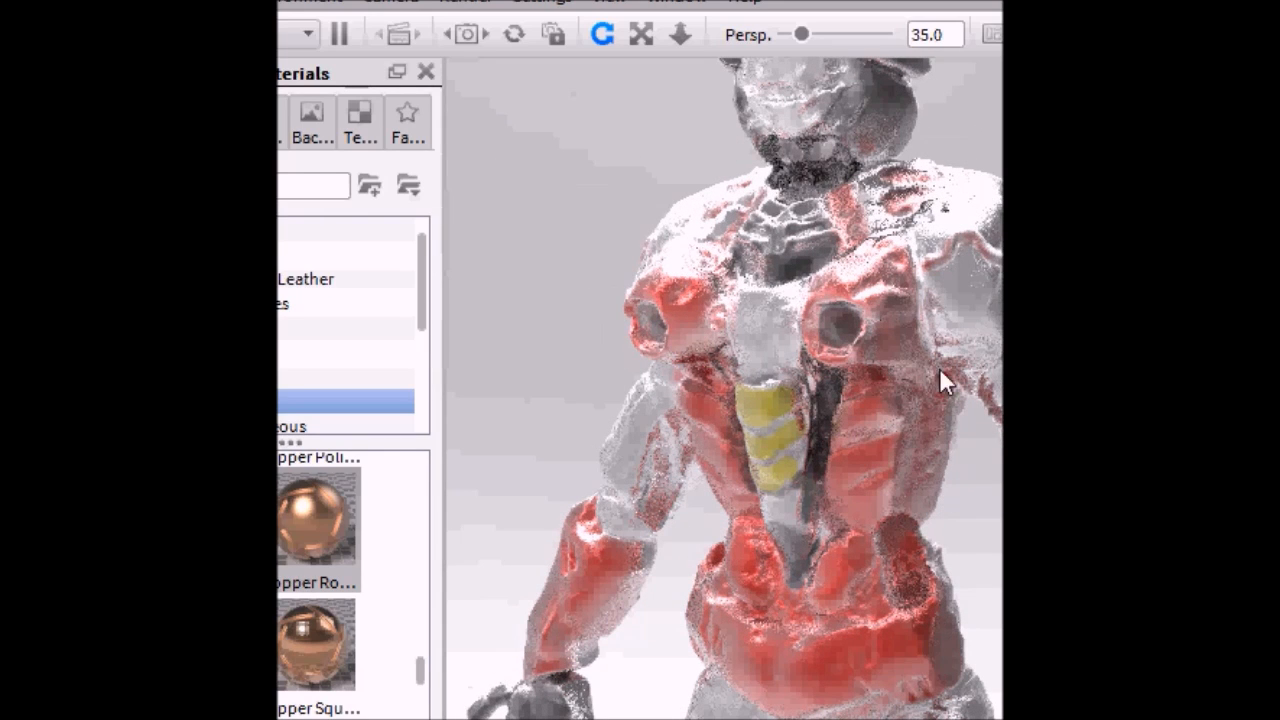
pyautogui.moveTo(425, 685); pyautogui.dragTo(421, 706)
pyautogui.moveTo(848, 500); pyautogui.dragTo(846, 498)
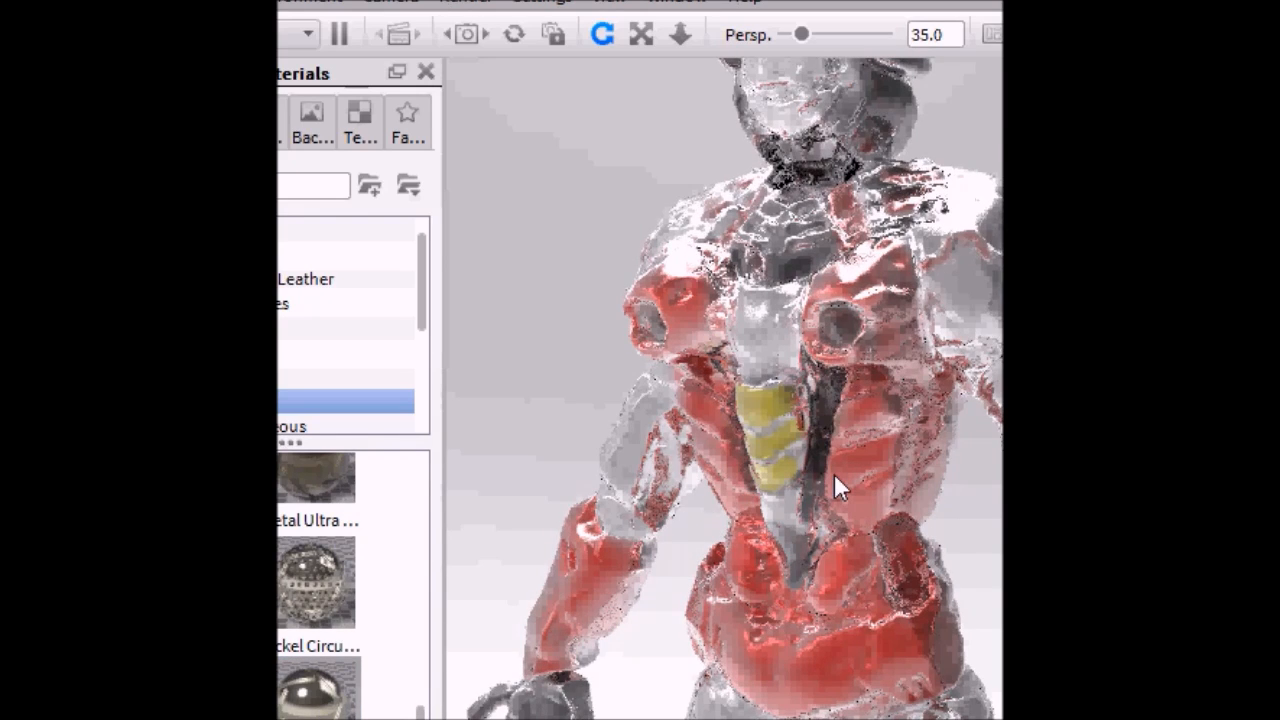
# Inspect the new metal finish up close on the robot's chest, neck and face
pyautogui.scroll(-3, 834, 473)
pyautogui.scroll(6, 834, 473)
pyautogui.scroll(3, 834, 473)
pyautogui.moveTo(834, 473); pyautogui.dragTo(810, 590)
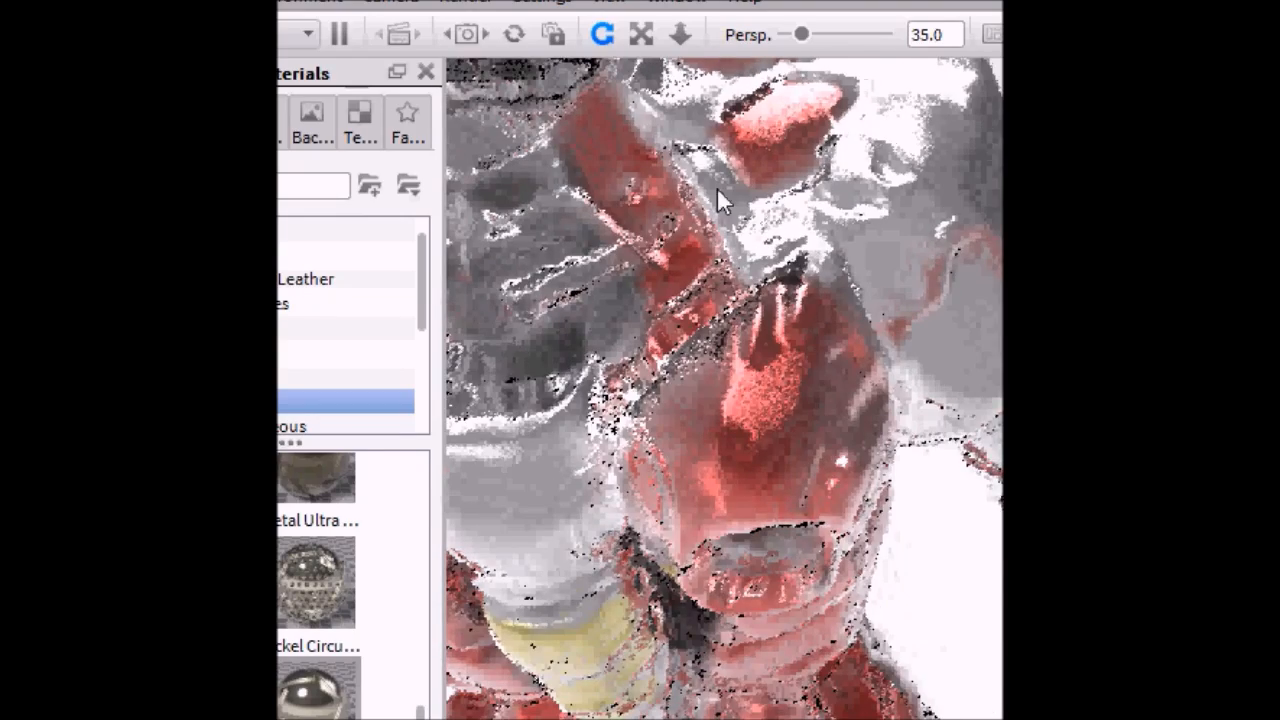
pyautogui.click(640, 34)
pyautogui.moveTo(772, 281); pyautogui.dragTo(985, 540)
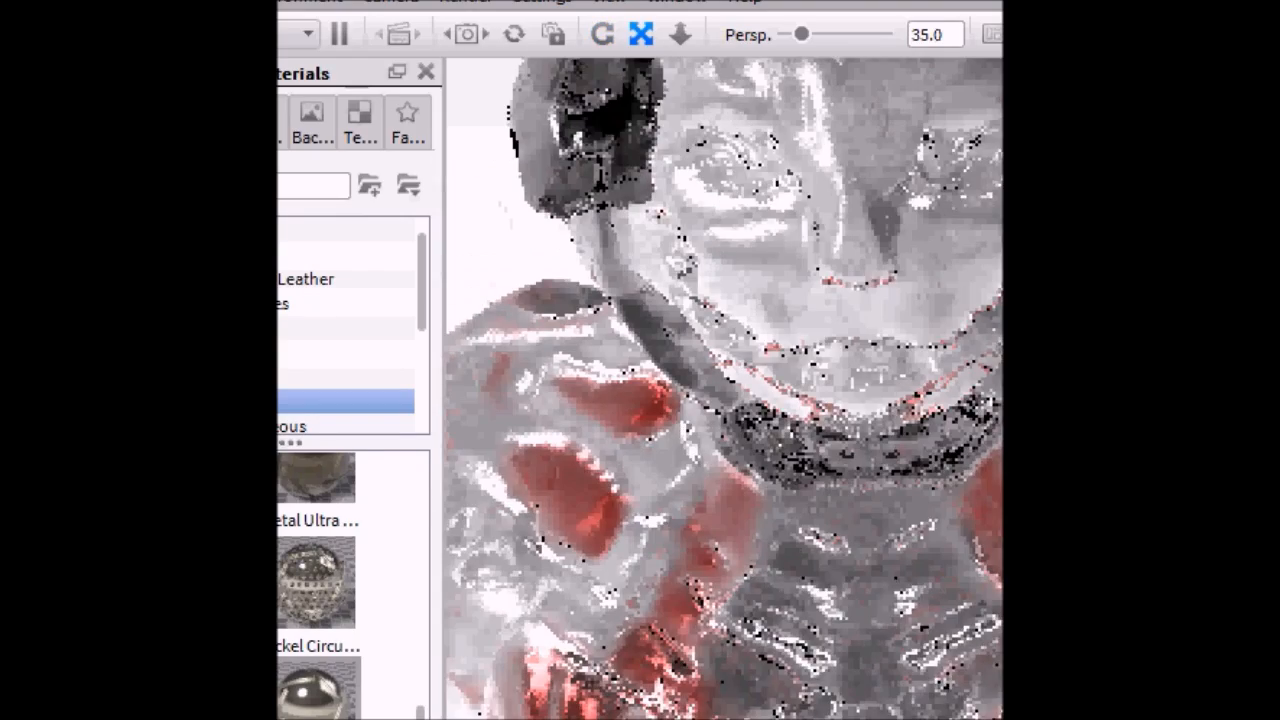
# Apply a nickel material from the metal library to the robot
pyautogui.click(602, 34)
pyautogui.moveTo(720, 300); pyautogui.dragTo(730, 270)
pyautogui.moveTo(730, 420); pyautogui.dragTo(730, 270)
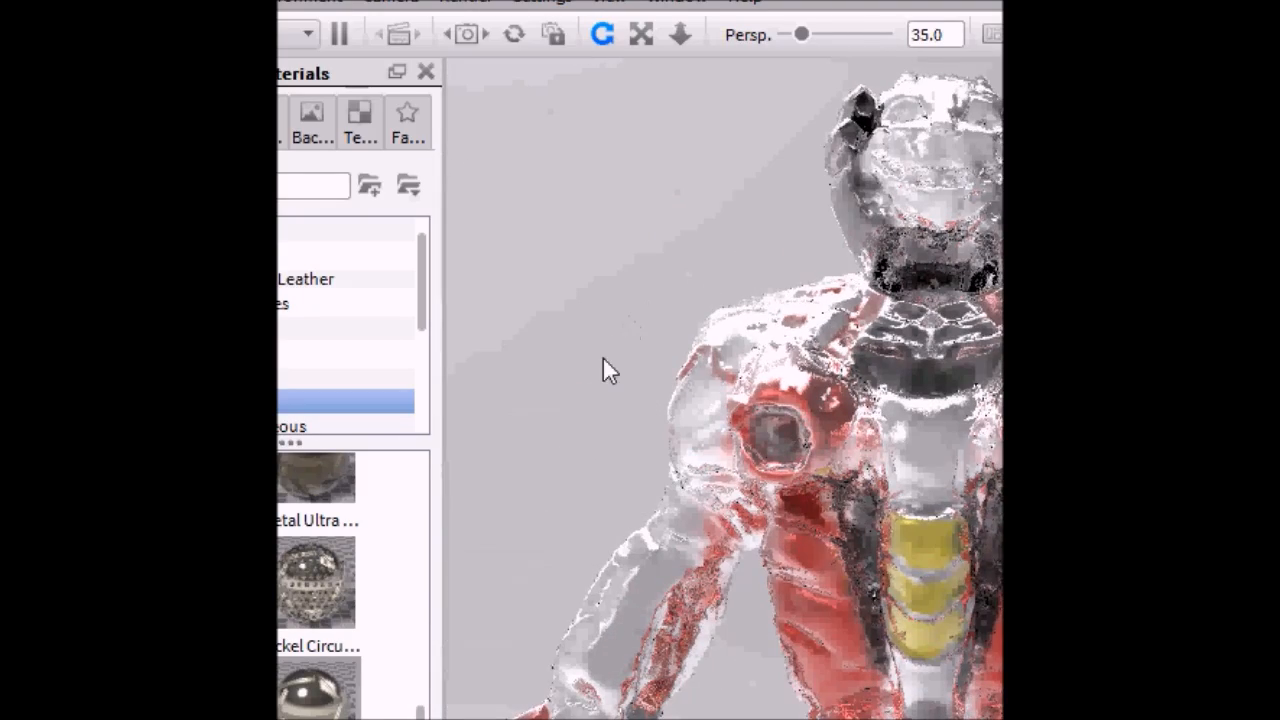
pyautogui.scroll(-5, 410, 716)
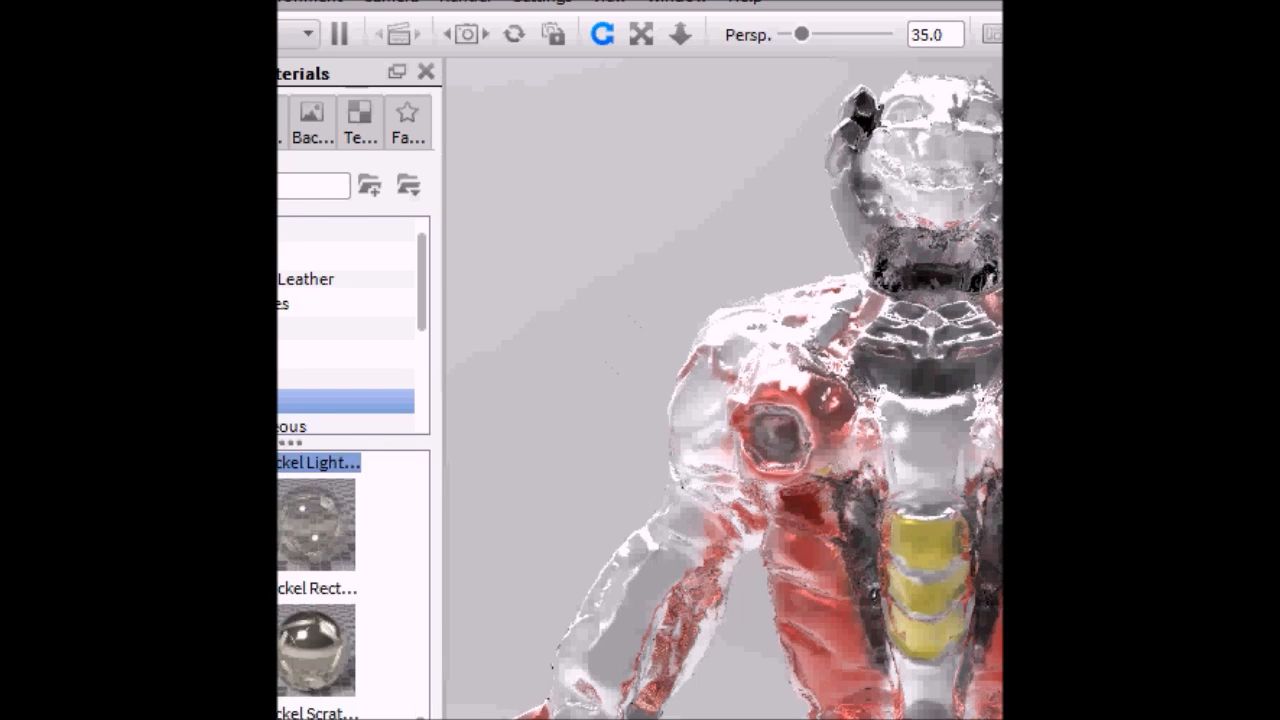
pyautogui.moveTo(555, 628); pyautogui.dragTo(922, 506)
# Inspect the nickel finish around the robot's shoulders and undo that material assignment
pyautogui.moveTo(597, 415); pyautogui.dragTo(960, 430)
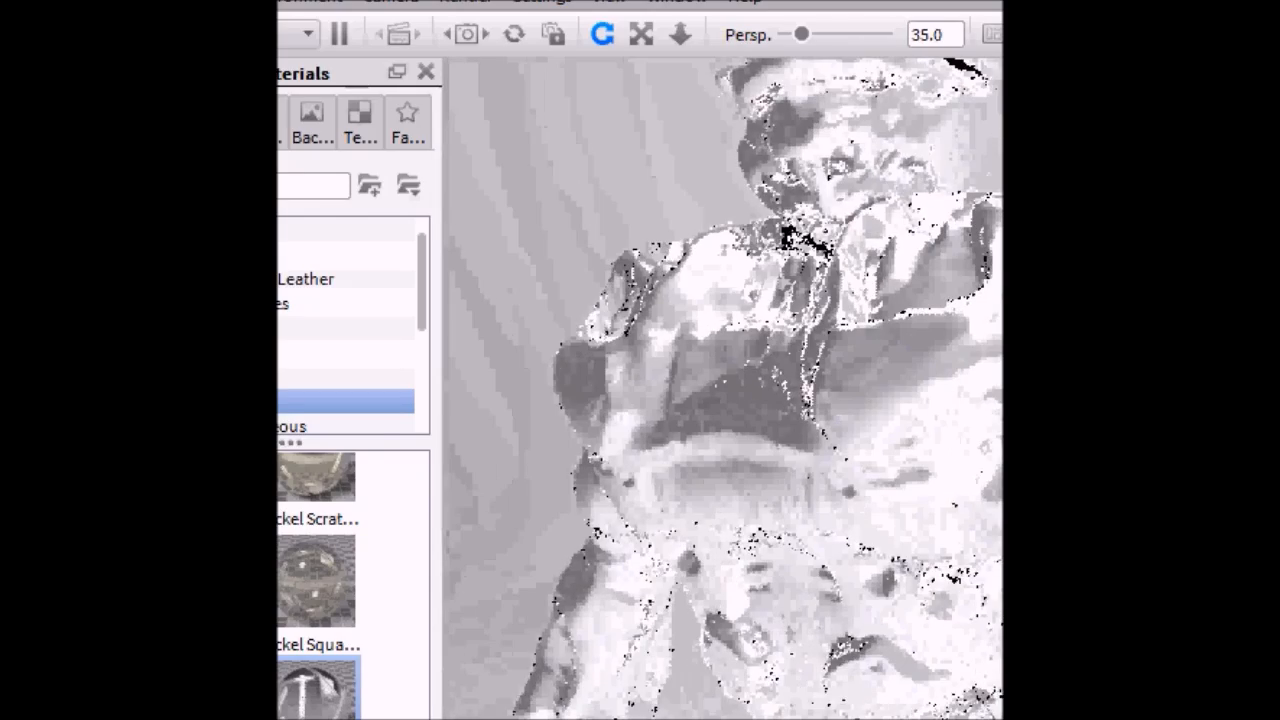
pyautogui.moveTo(722, 389); pyautogui.dragTo(586, 391)
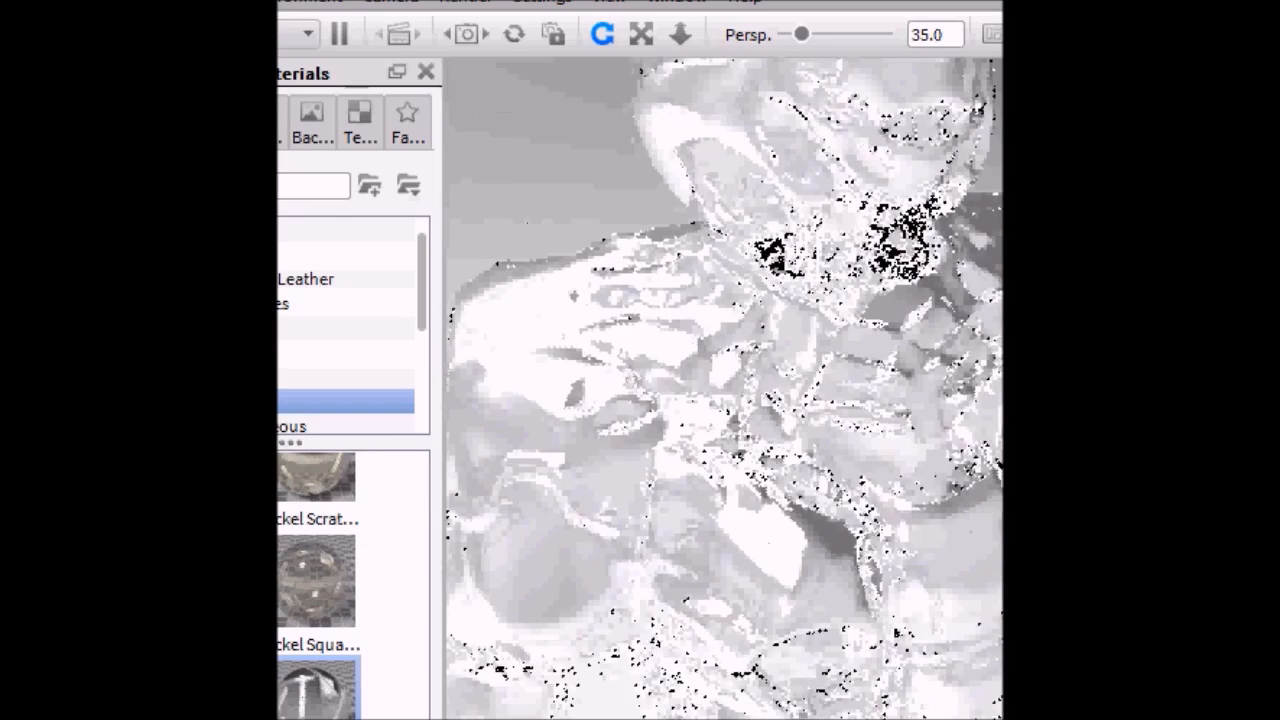
pyautogui.click(250, 2)
pyautogui.click(330, 29)
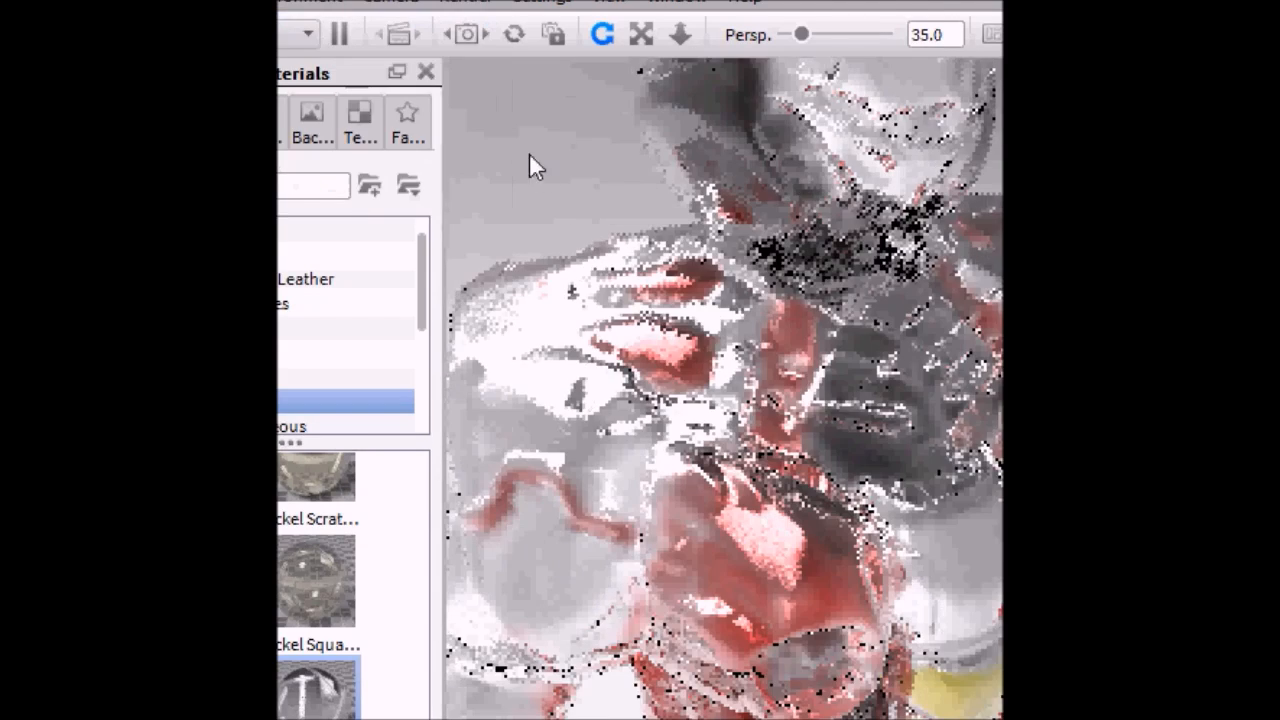
# Try another silver-toned metal from the library on the robot's chest and undo the assignment
pyautogui.scroll(-5, 316, 590)
pyautogui.scroll(2, 316, 590)
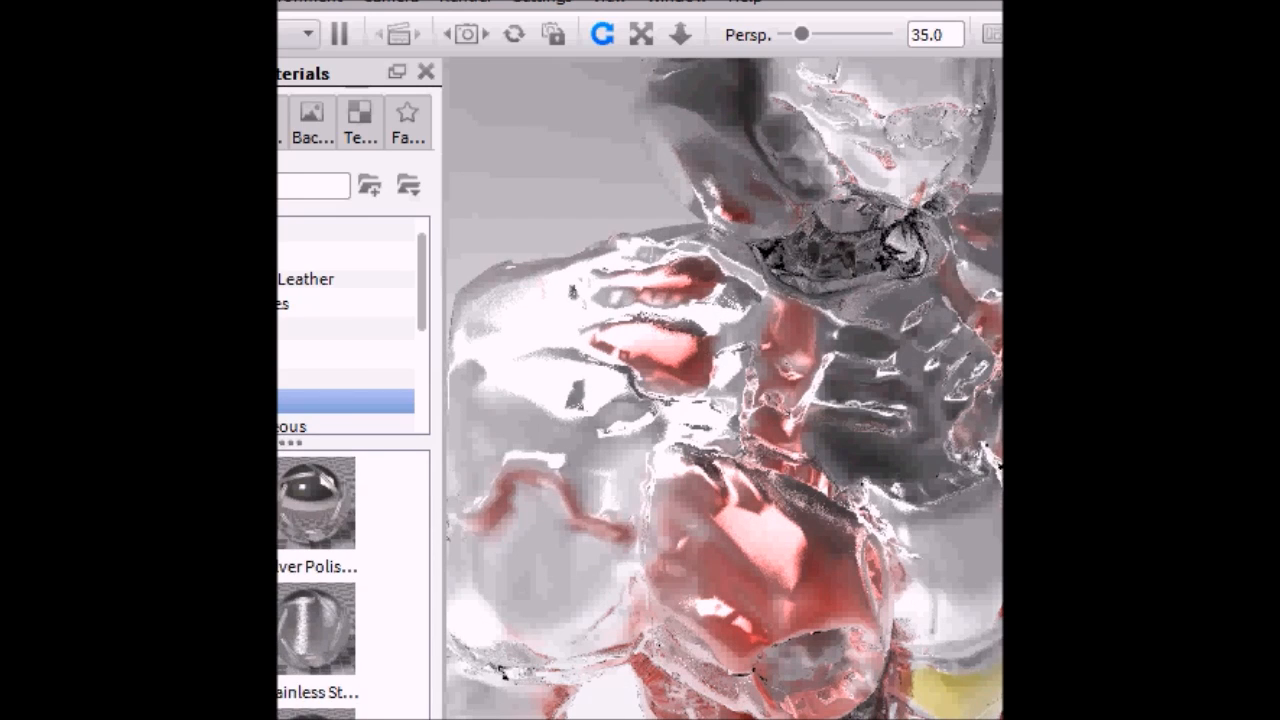
pyautogui.moveTo(498, 610); pyautogui.dragTo(718, 536)
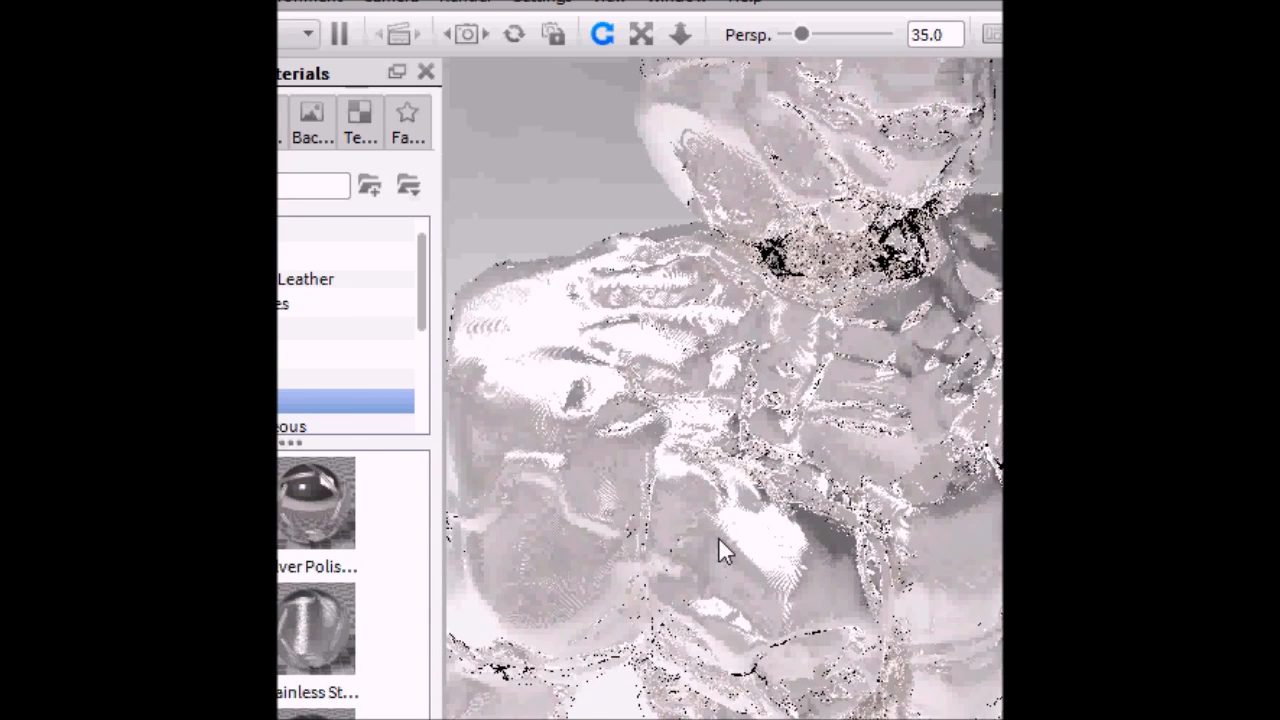
pyautogui.click(214, 3)
pyautogui.click(376, 29)
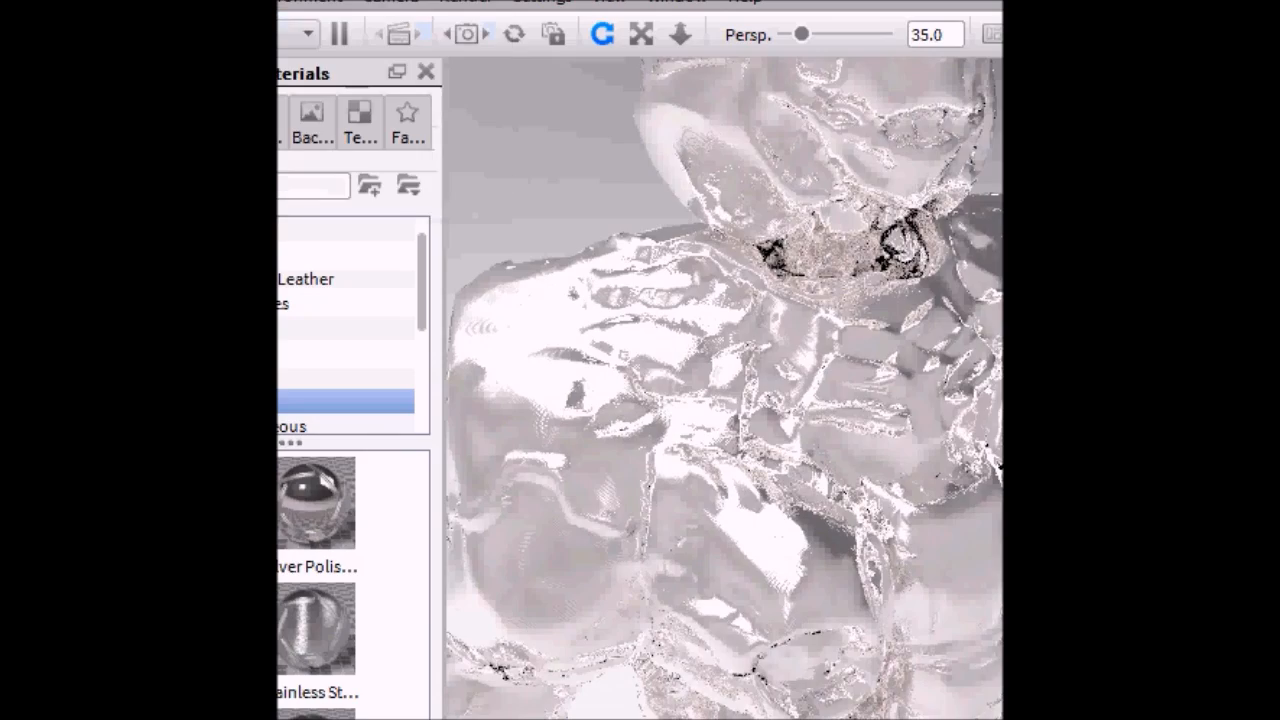
# Apply the glossy black metal listed after Brass Squares to the robot
pyautogui.scroll(-1, 316, 590)
pyautogui.moveTo(416, 719); pyautogui.dragTo(412, 620)
pyautogui.moveTo(316, 700); pyautogui.dragTo(574, 297)
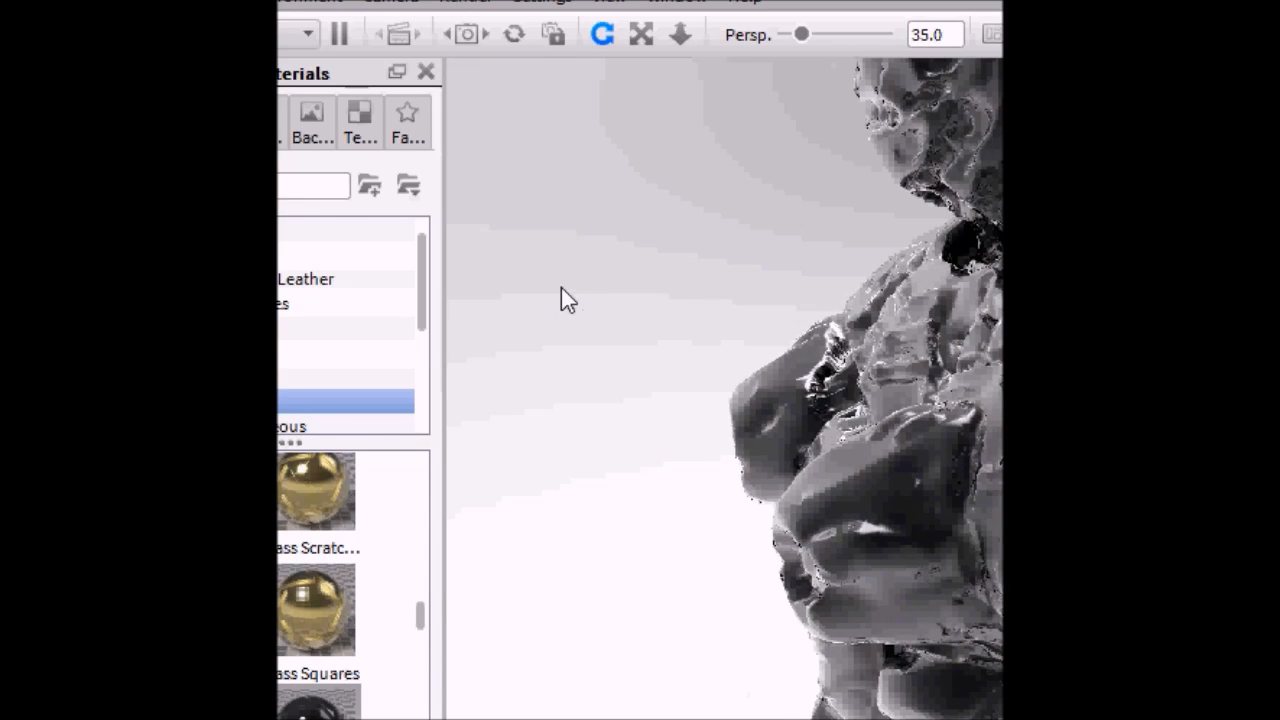
# Examine the black metal finish on the robot's back, sides and legs
pyautogui.moveTo(730, 248)
pyautogui.mouseDown()
pyautogui.moveTo(740, 373)
pyautogui.moveTo(705, 250)
pyautogui.mouseUp()
pyautogui.scroll(5, 623, 291)
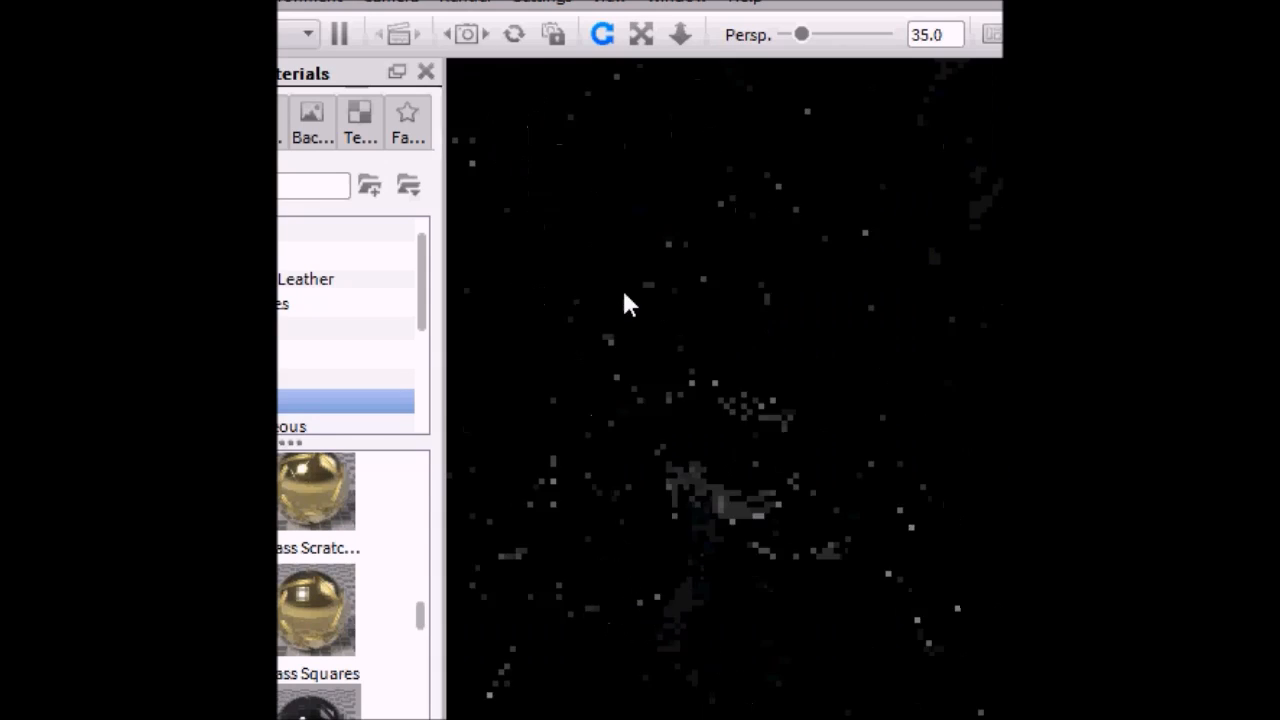
pyautogui.scroll(-7, 621, 286)
pyautogui.click(636, 42)
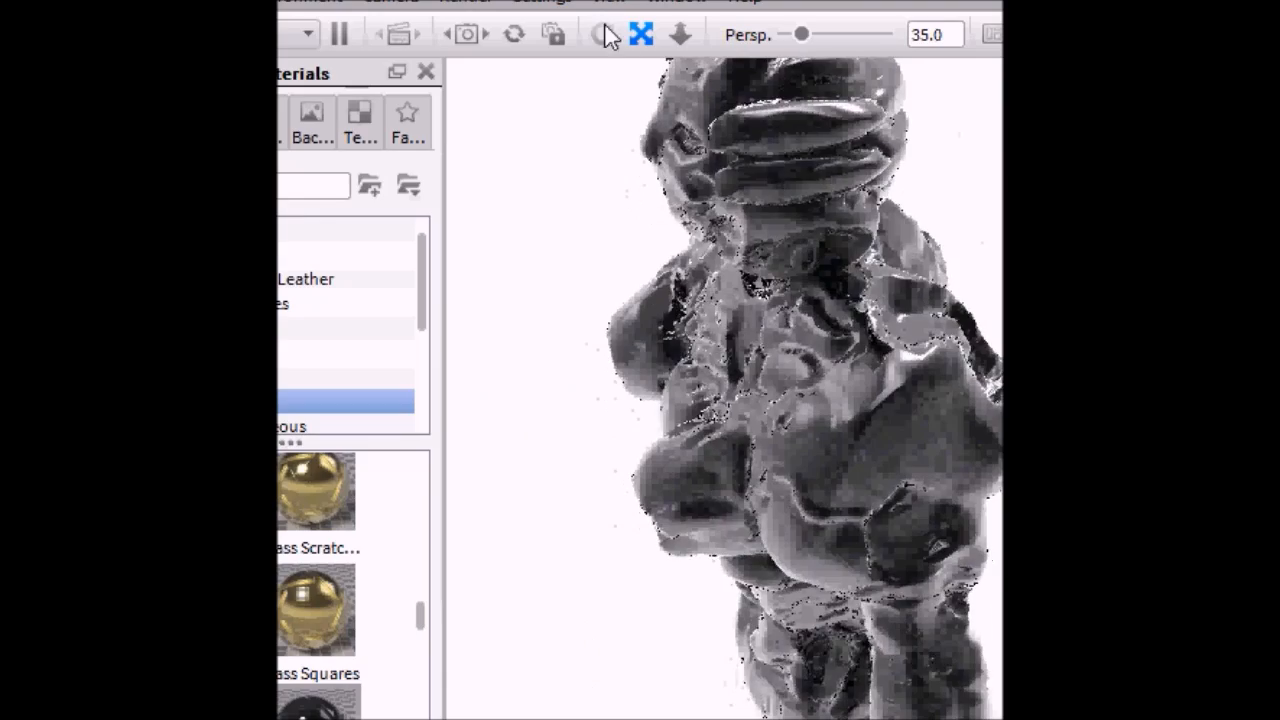
pyautogui.moveTo(571, 618); pyautogui.dragTo(860, 331)
pyautogui.click(644, 42)
pyautogui.moveTo(914, 509); pyautogui.dragTo(607, 37)
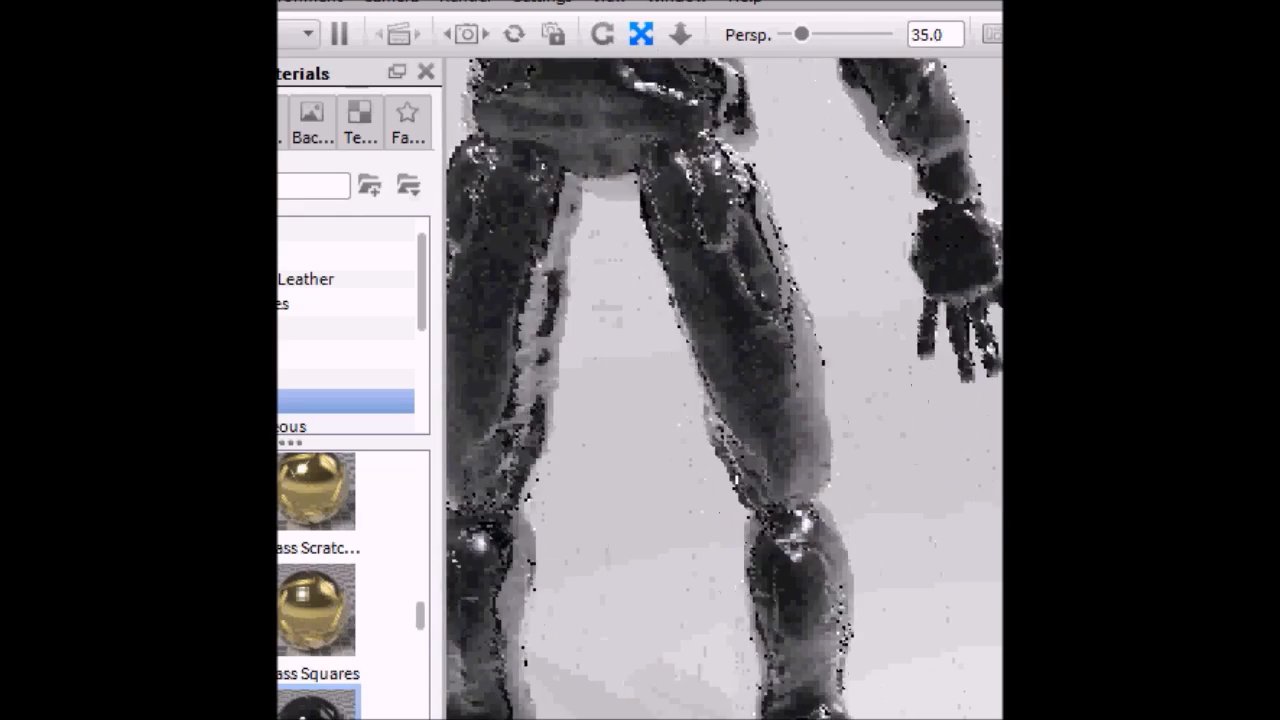
pyautogui.click(602, 34)
pyautogui.moveTo(843, 386); pyautogui.dragTo(457, 366)
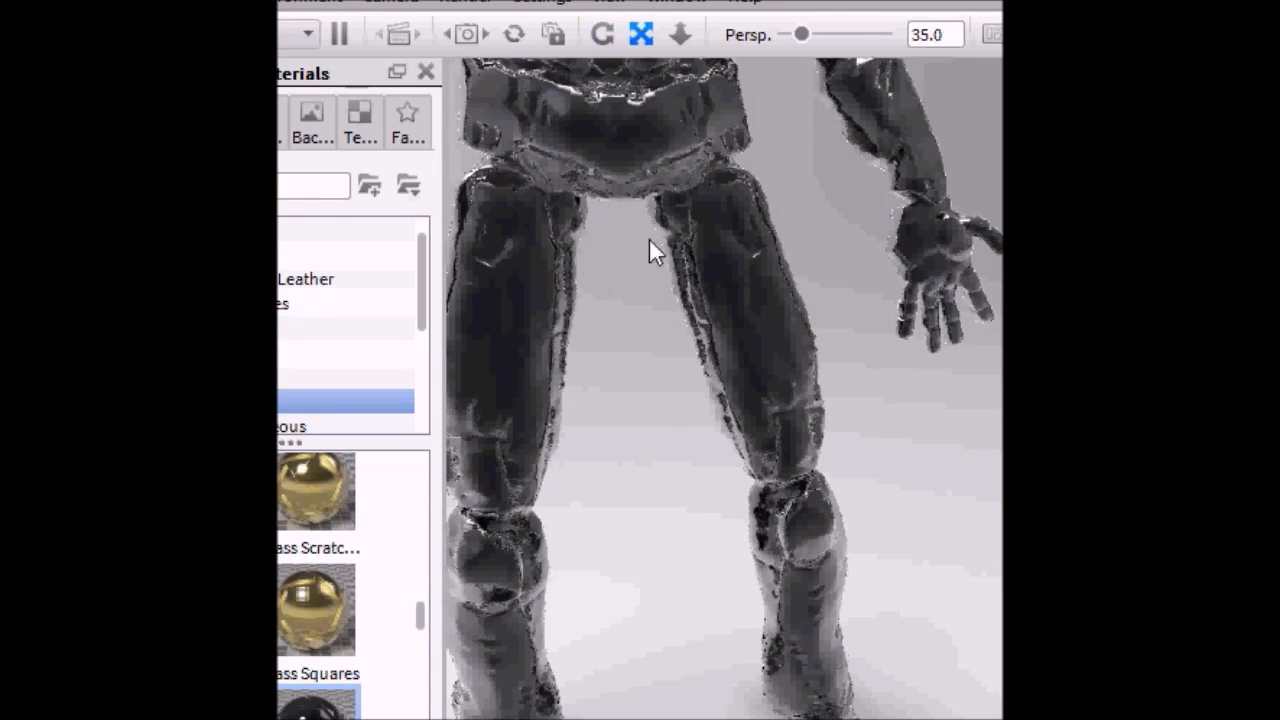
# Inspect the black finish on the robot's torso, head and shoulders, and undo that material assignment
pyautogui.moveTo(649, 248); pyautogui.dragTo(669, 514)
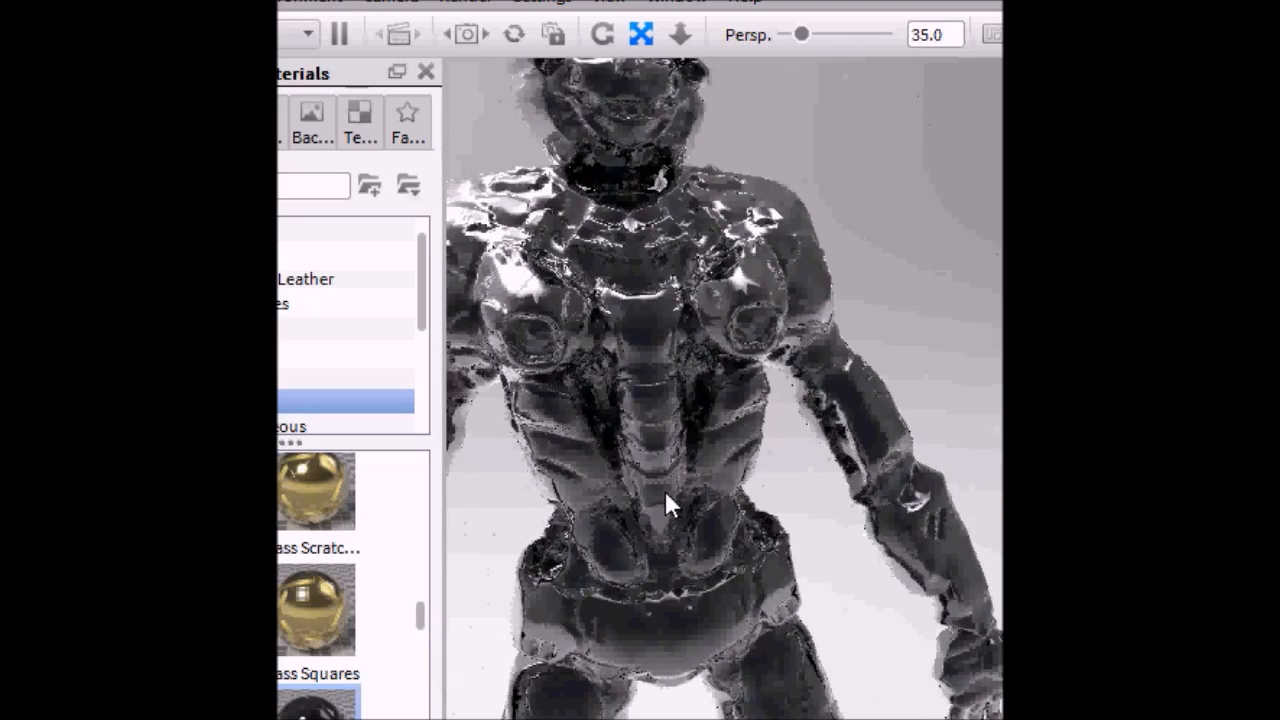
pyautogui.moveTo(837, 243); pyautogui.dragTo(903, 497)
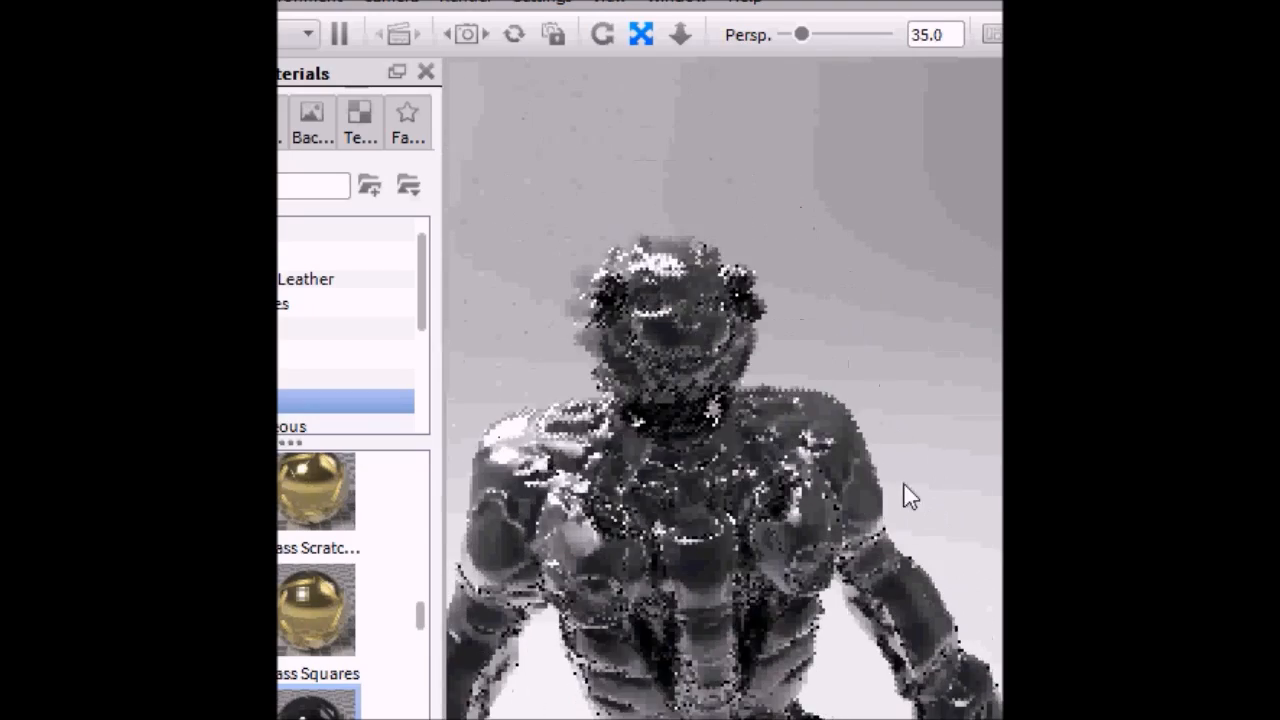
pyautogui.moveTo(938, 437); pyautogui.dragTo(921, 440)
pyautogui.click(601, 37)
pyautogui.moveTo(805, 343); pyautogui.dragTo(659, 363)
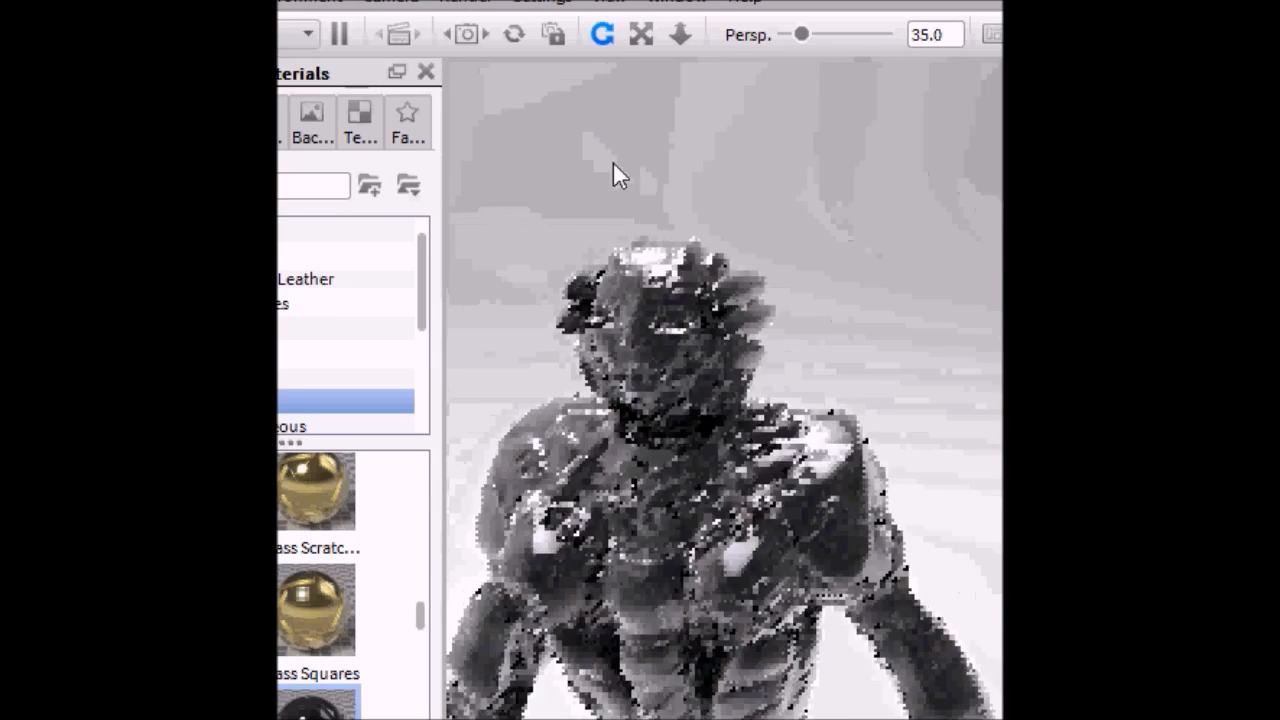
pyautogui.moveTo(598, 158); pyautogui.dragTo(723, 229)
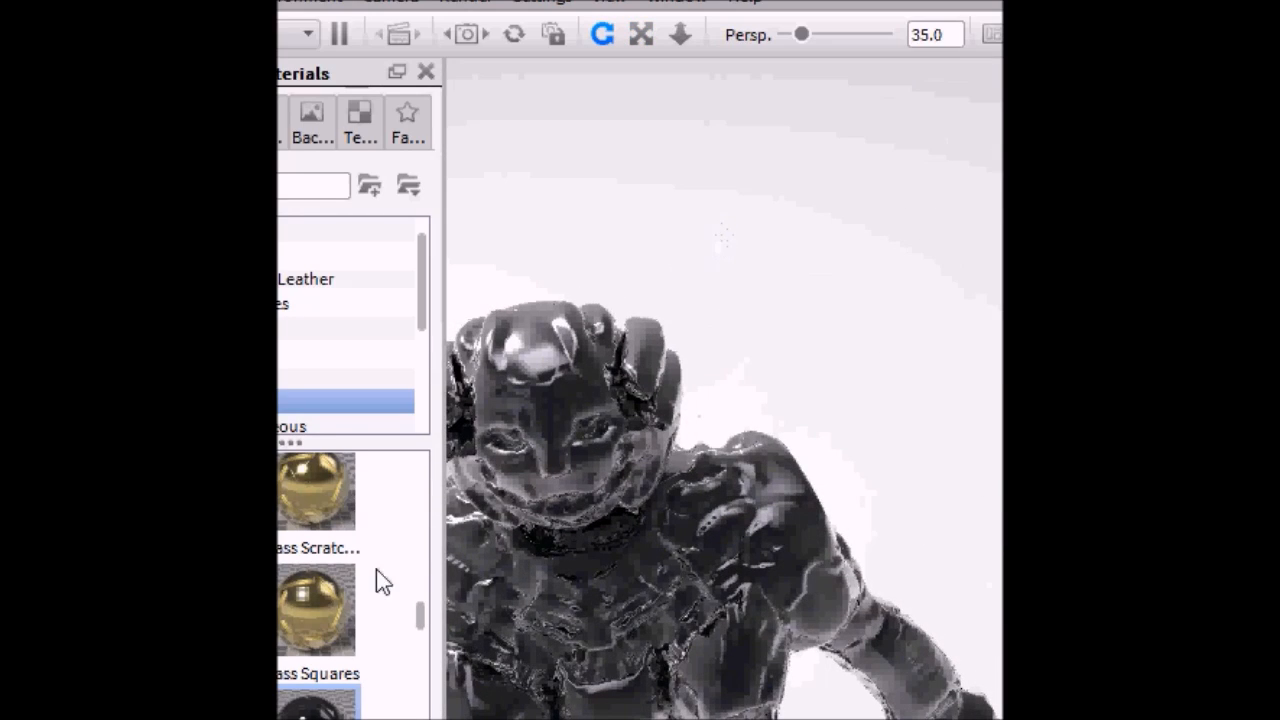
pyautogui.click(225, 3)
pyautogui.click(390, 29)
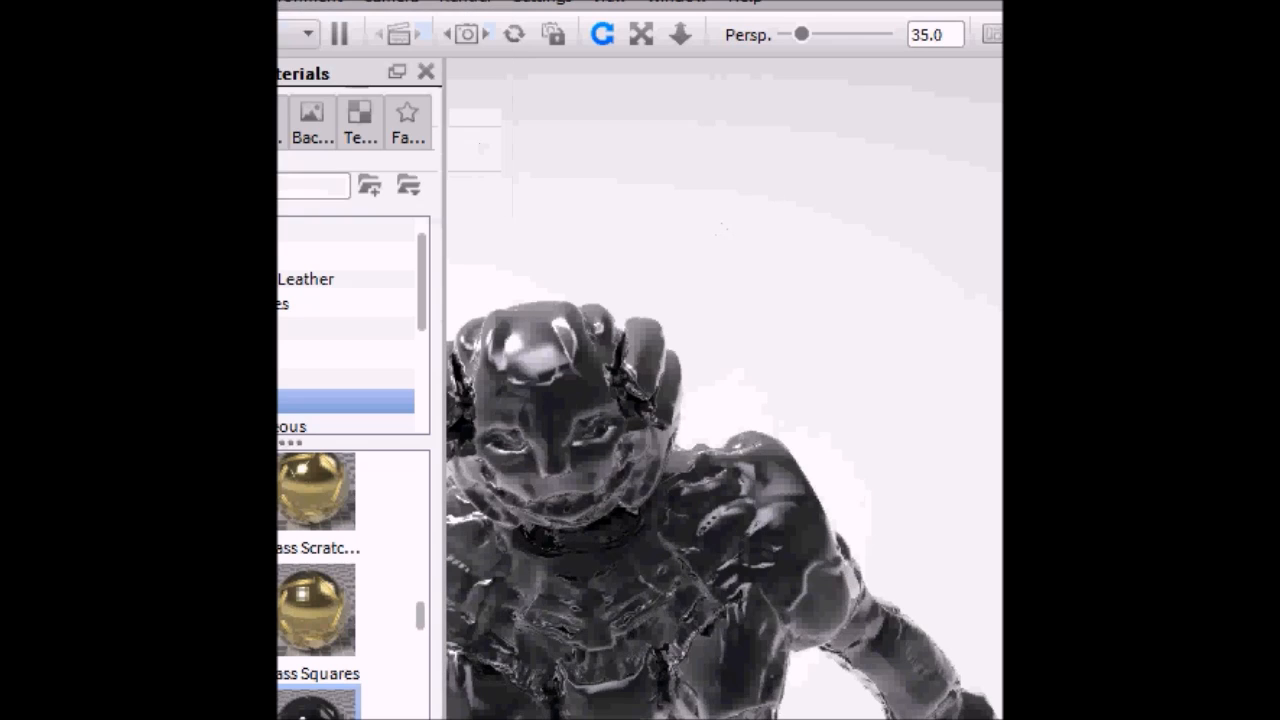
# Apply the rough red anodized material from the library to the robot's chest
pyautogui.moveTo(421, 615); pyautogui.dragTo(415, 586)
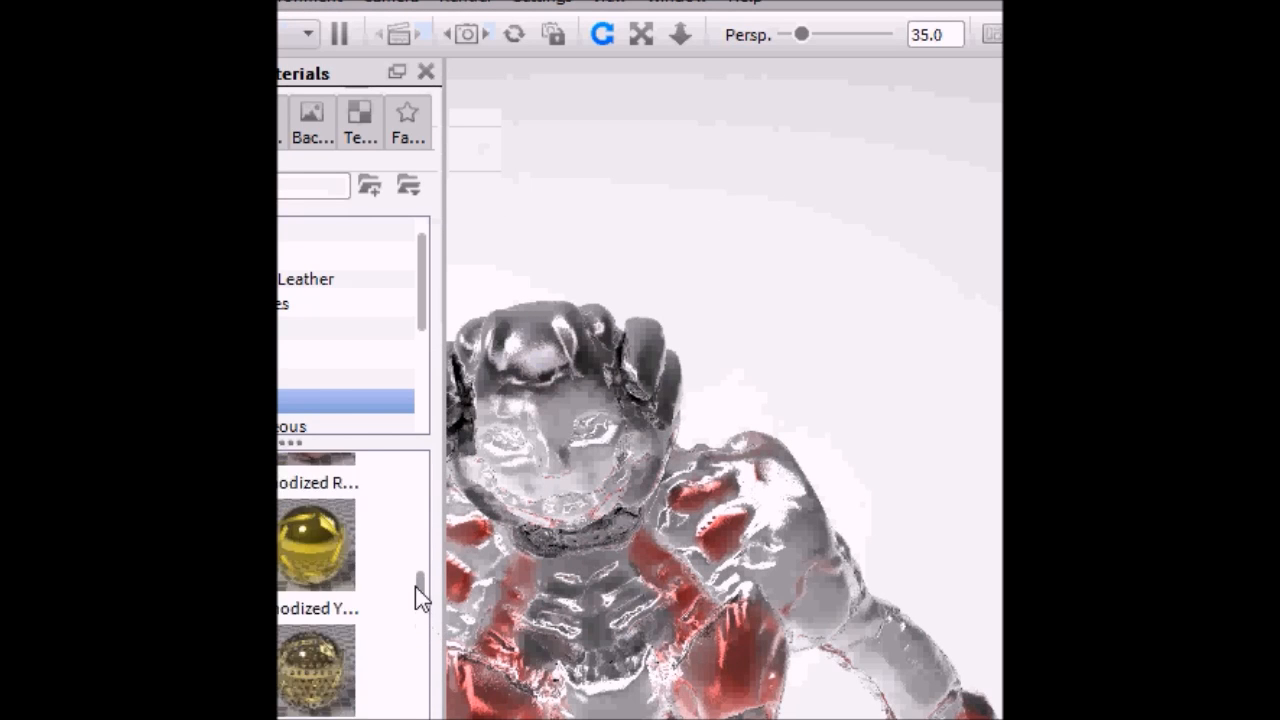
pyautogui.moveTo(320, 534)
pyautogui.moveTo(323, 534); pyautogui.dragTo(680, 590)
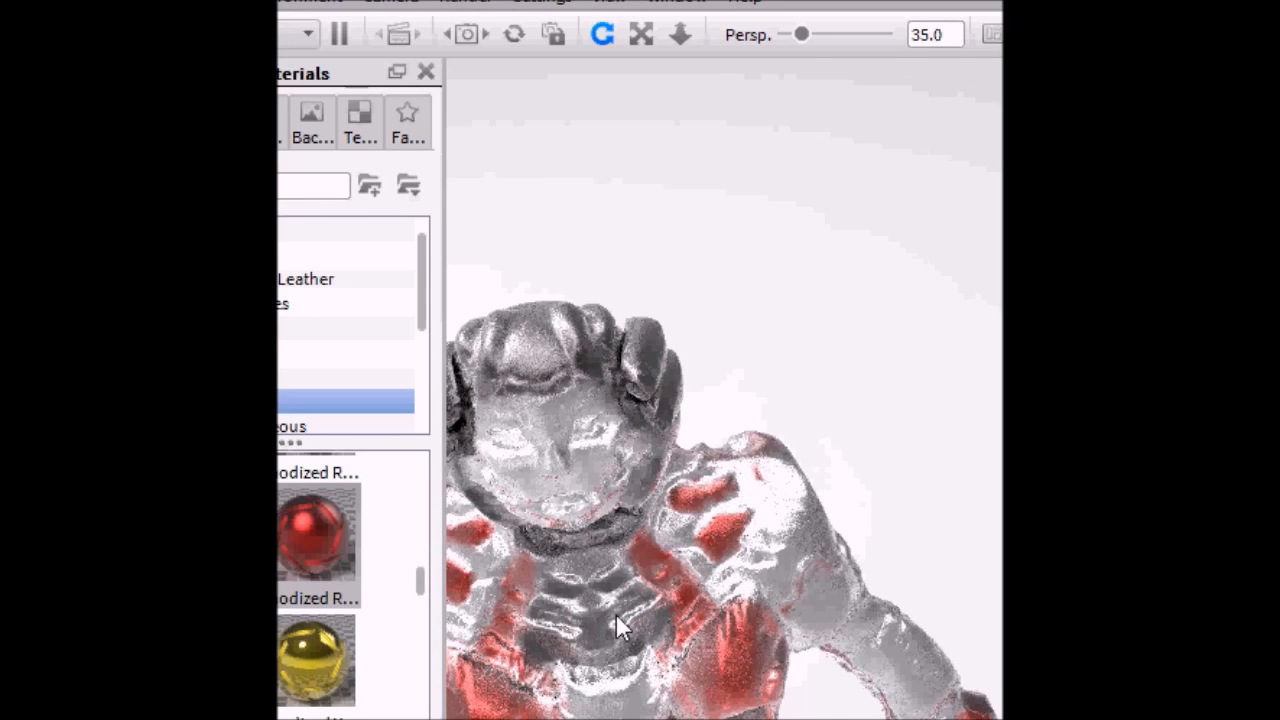
# Examine the grainy anodized finish up close on the robot's shoulder and chest plates
pyautogui.scroll(5, 617, 616)
pyautogui.scroll(1, 616, 613)
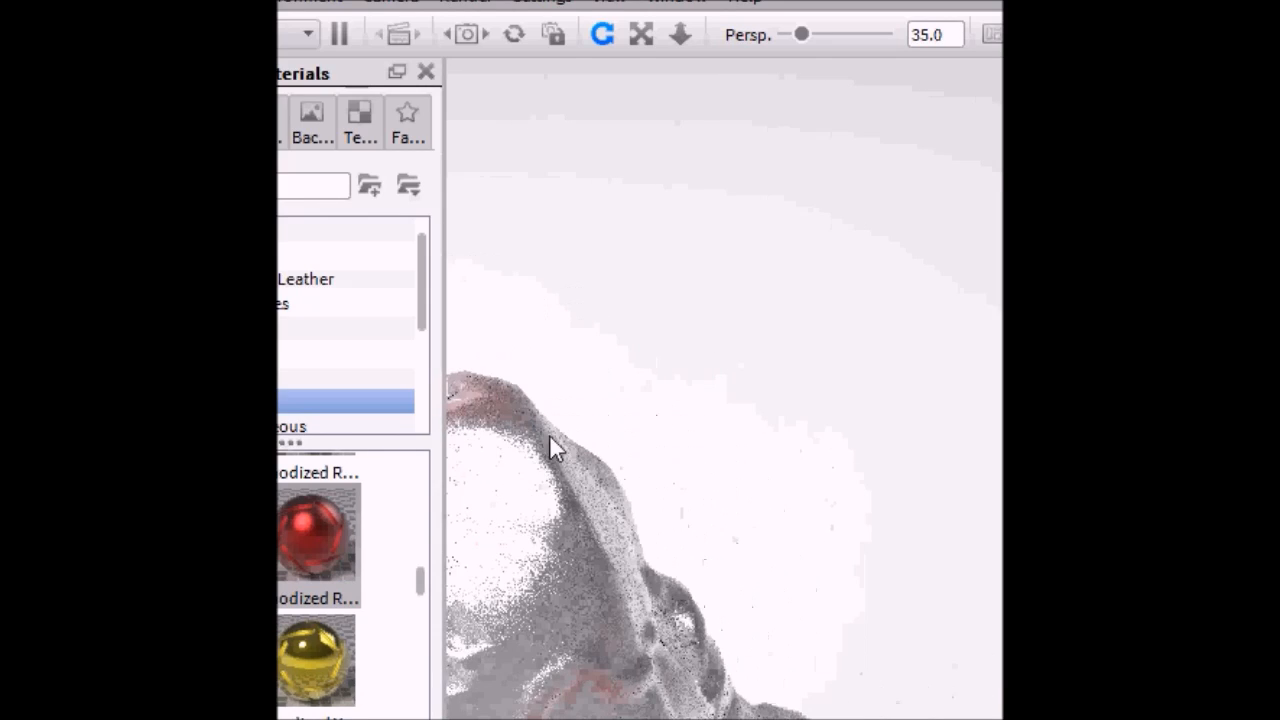
pyautogui.moveTo(843, 412); pyautogui.dragTo(1000, 280, button='middle')
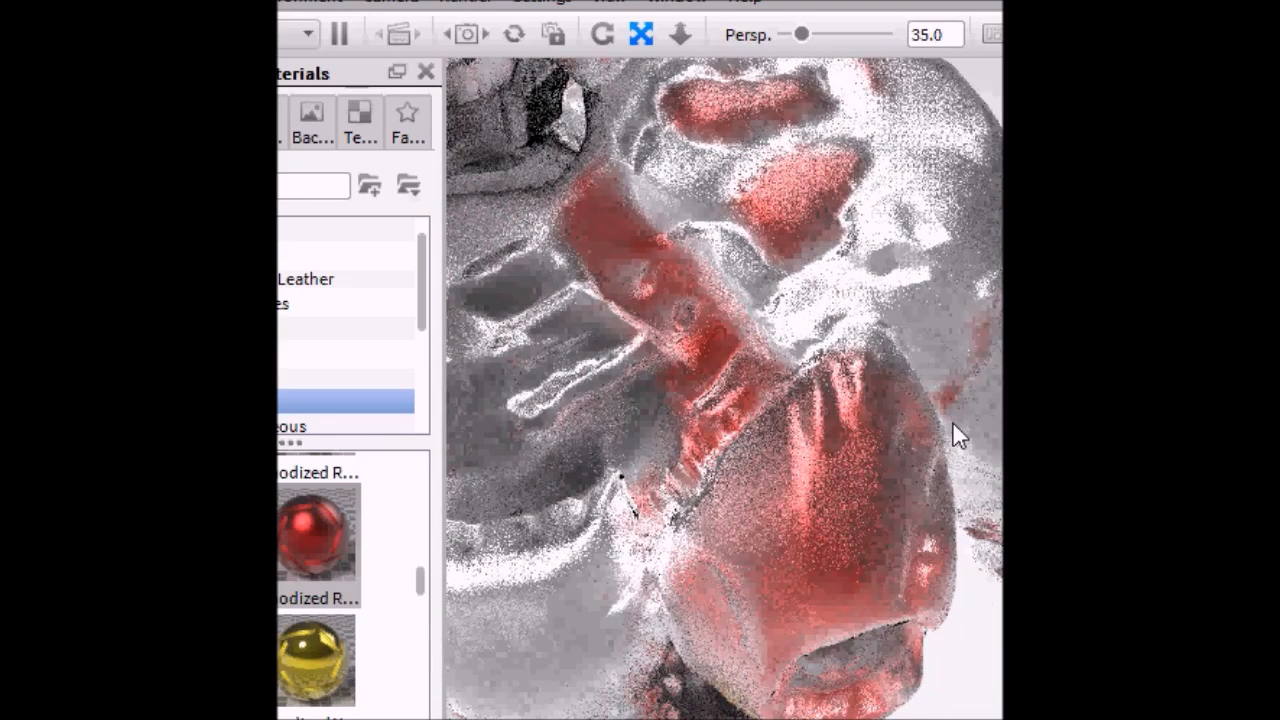
pyautogui.scroll(3, 951, 421)
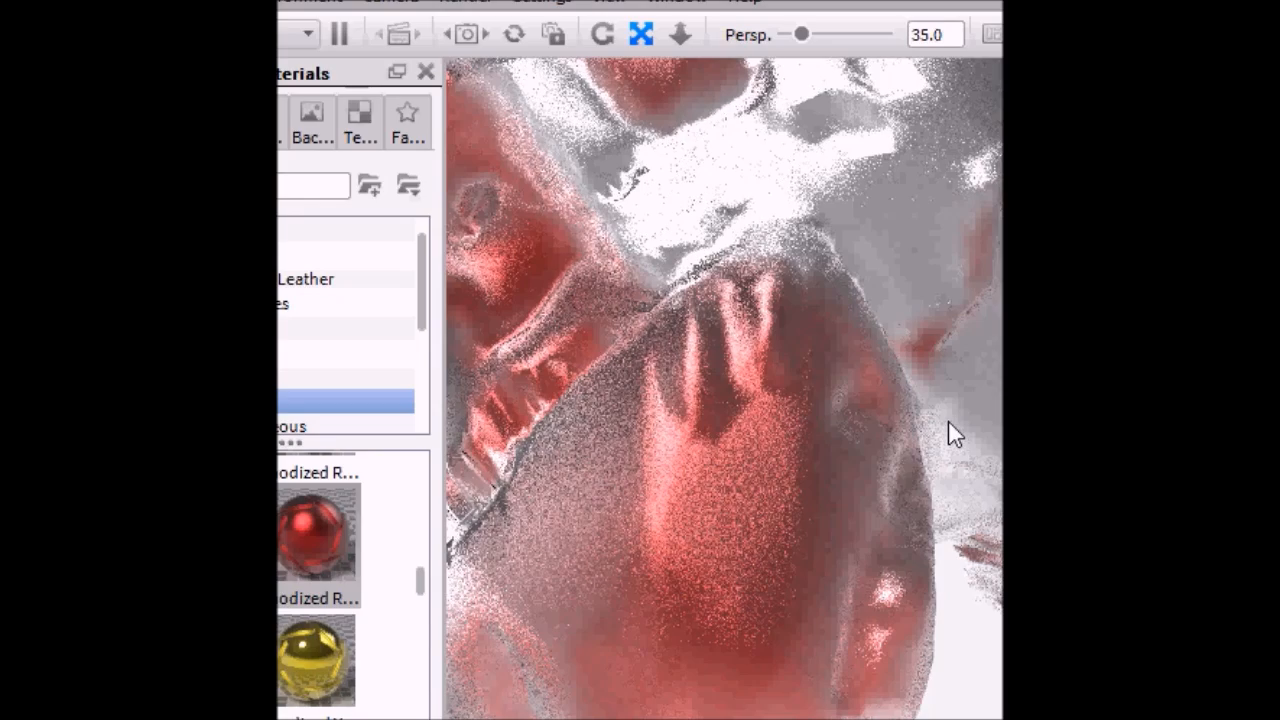
pyautogui.moveTo(951, 421); pyautogui.dragTo(916, 201, button='middle')
pyautogui.scroll(1, 724, 388)
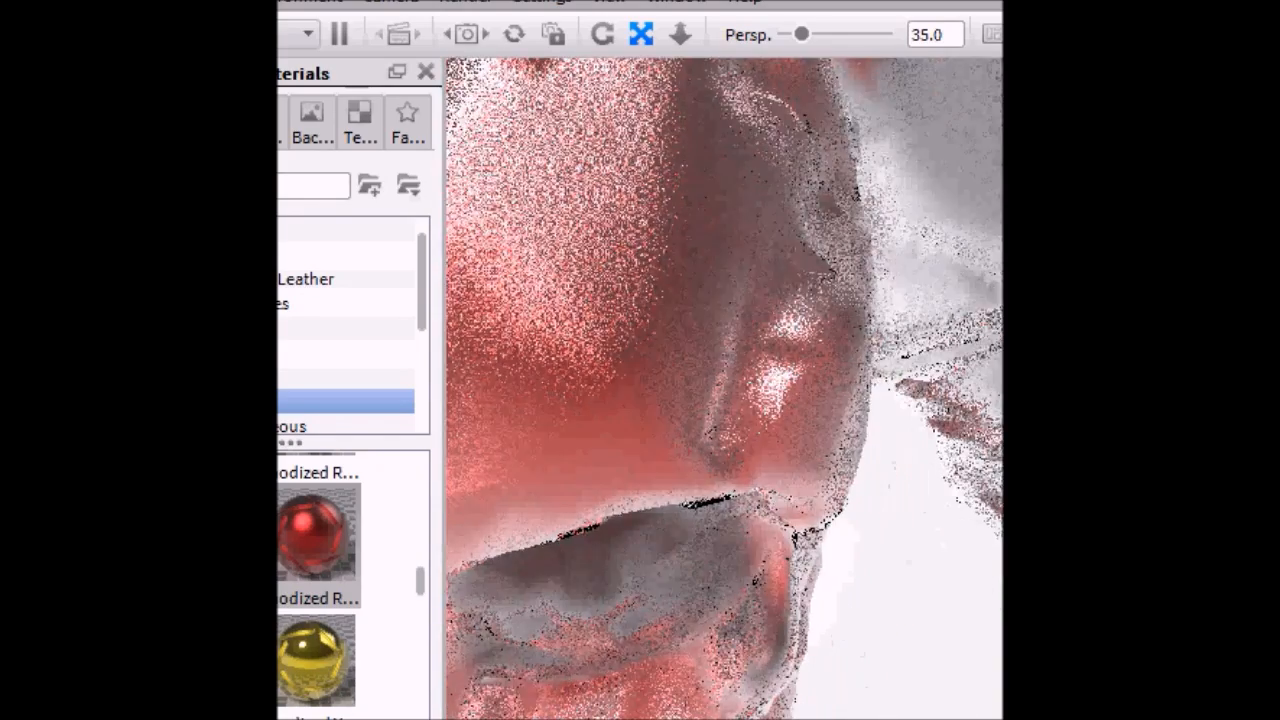
pyautogui.scroll(-6, 724, 388)
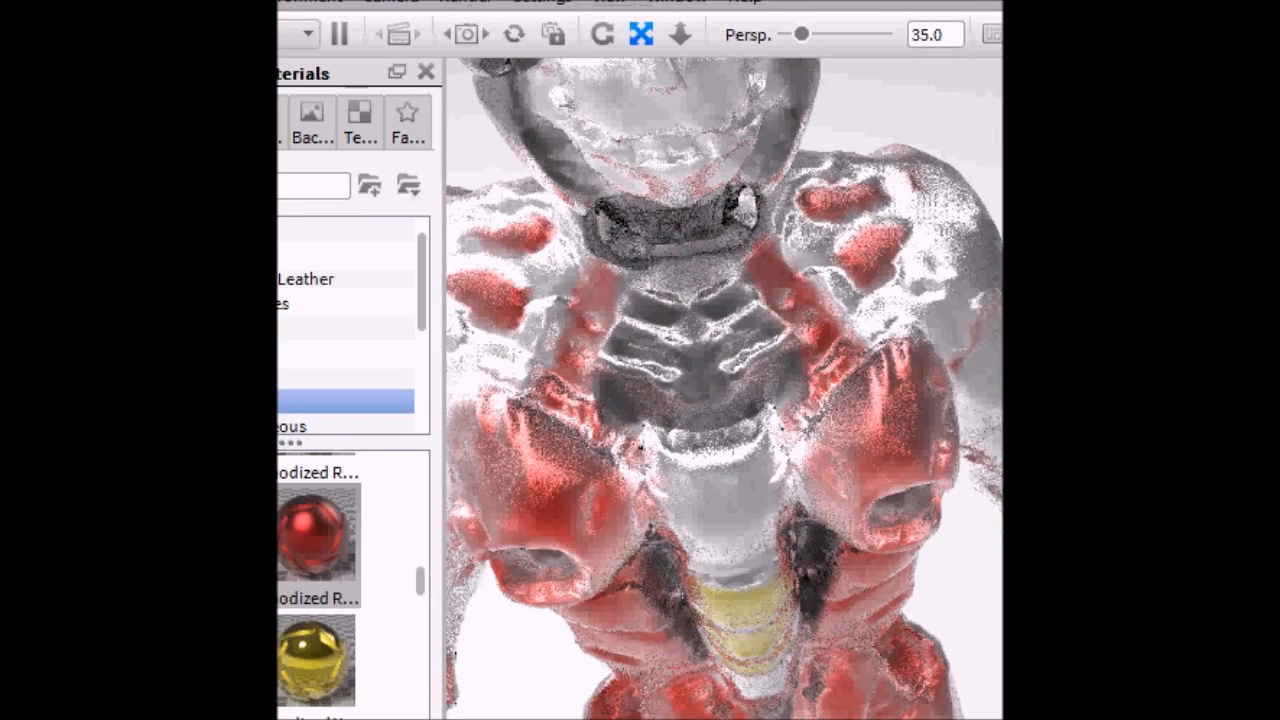
# Turn the robot's torso and waist into view and apply the red anodized material to the torso again
pyautogui.moveTo(642, 450); pyautogui.dragTo(637, 402)
pyautogui.click(604, 35)
pyautogui.moveTo(470, 680); pyautogui.dragTo(456, 578)
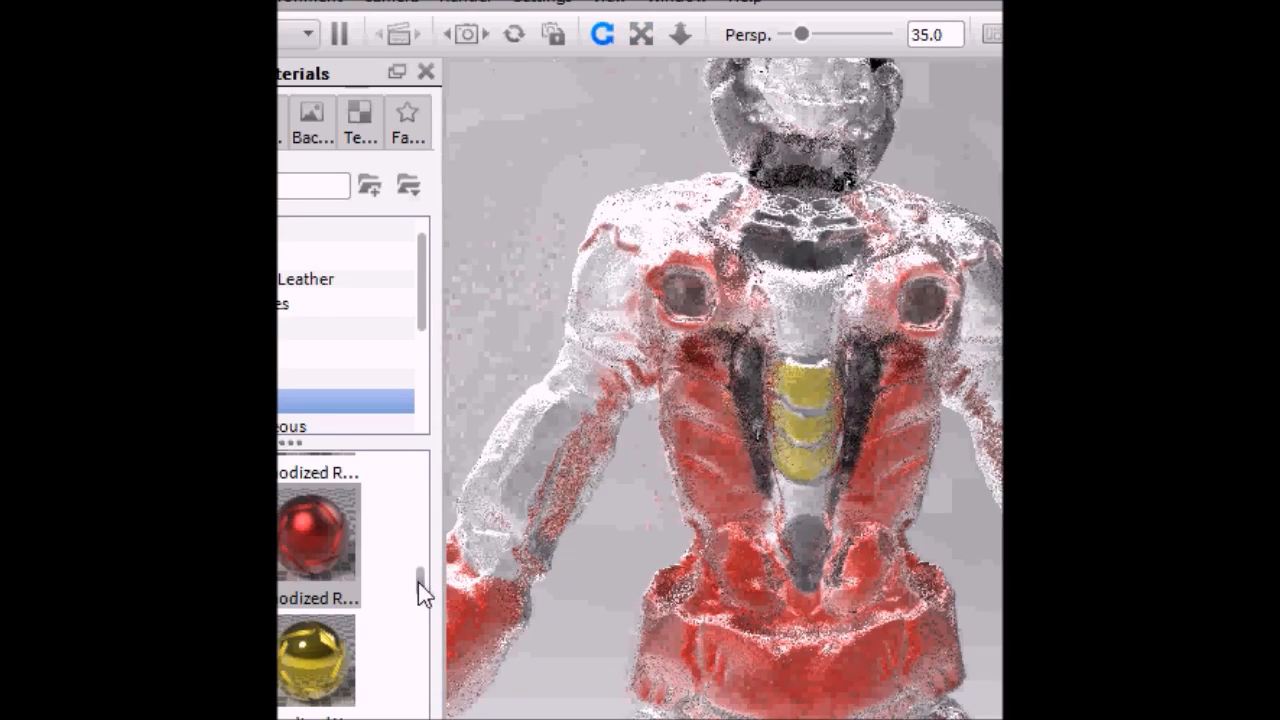
pyautogui.moveTo(640, 577); pyautogui.dragTo(406, 586)
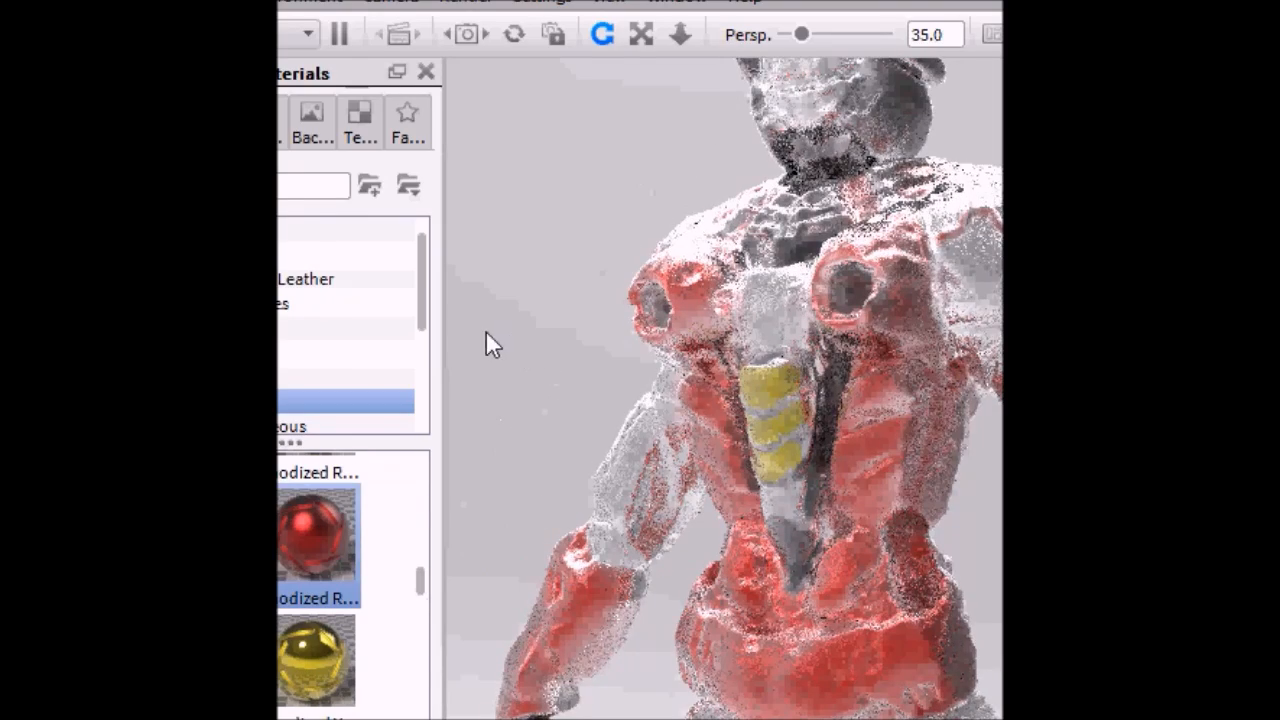
pyautogui.moveTo(316, 535); pyautogui.dragTo(766, 423)
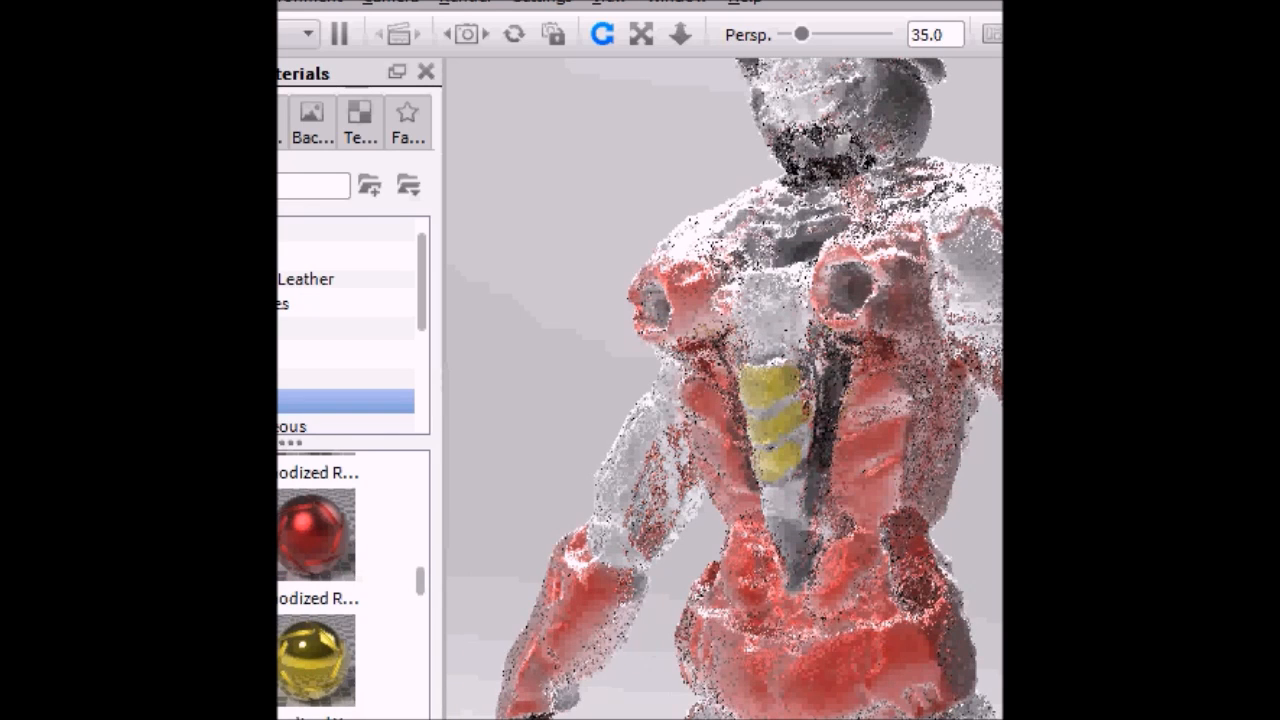
# Try the rough black and the glossy red anodized materials on the robot
pyautogui.scroll(3, 423, 570)
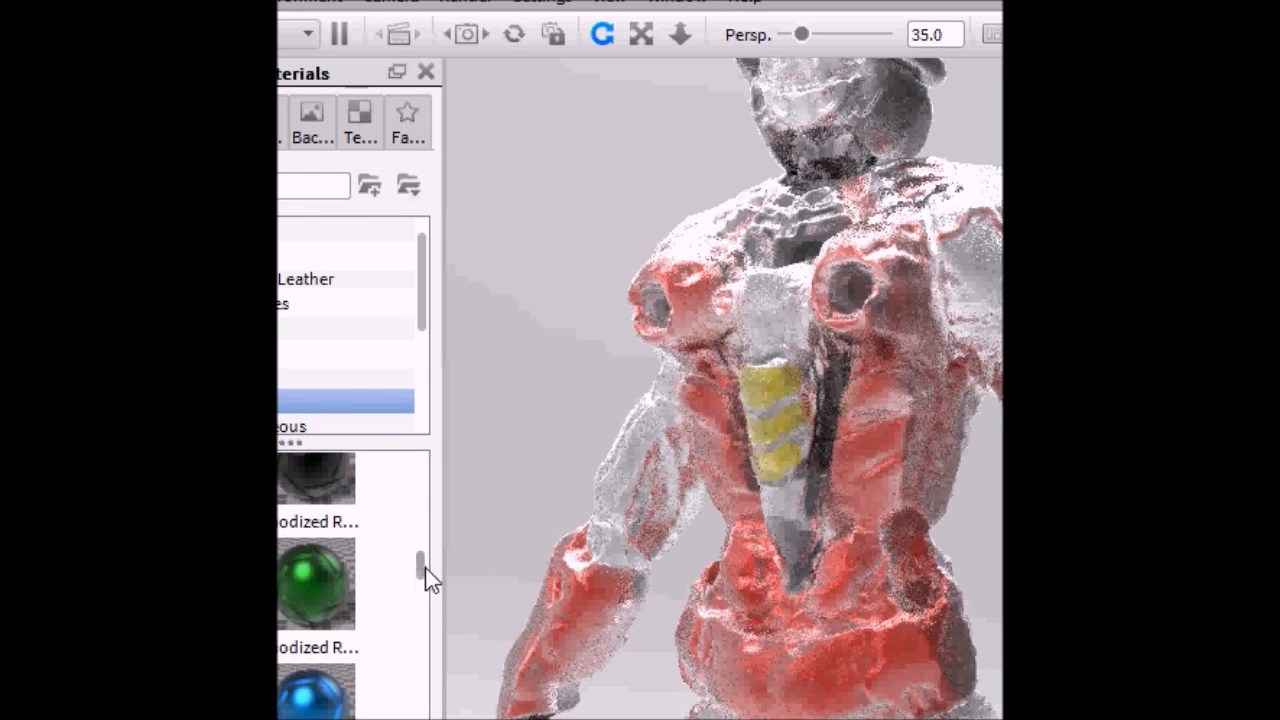
pyautogui.moveTo(310, 513); pyautogui.dragTo(546, 498)
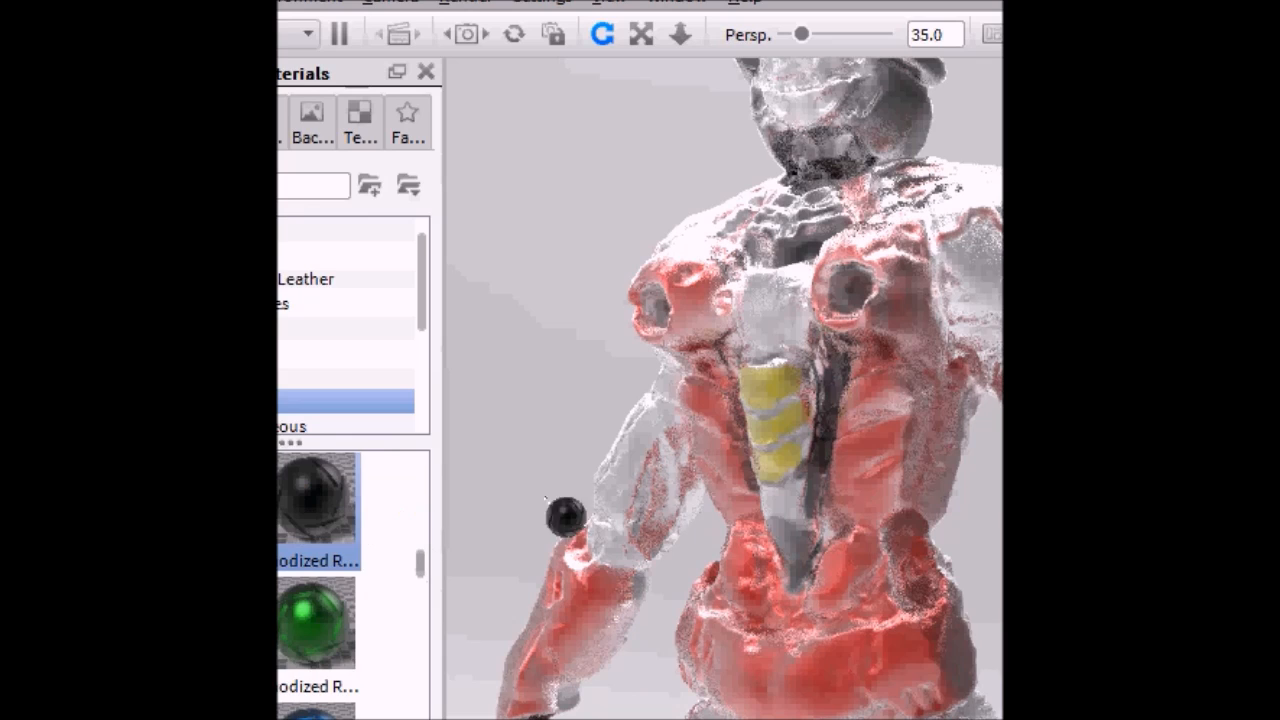
pyautogui.moveTo(775, 488); pyautogui.dragTo(734, 432)
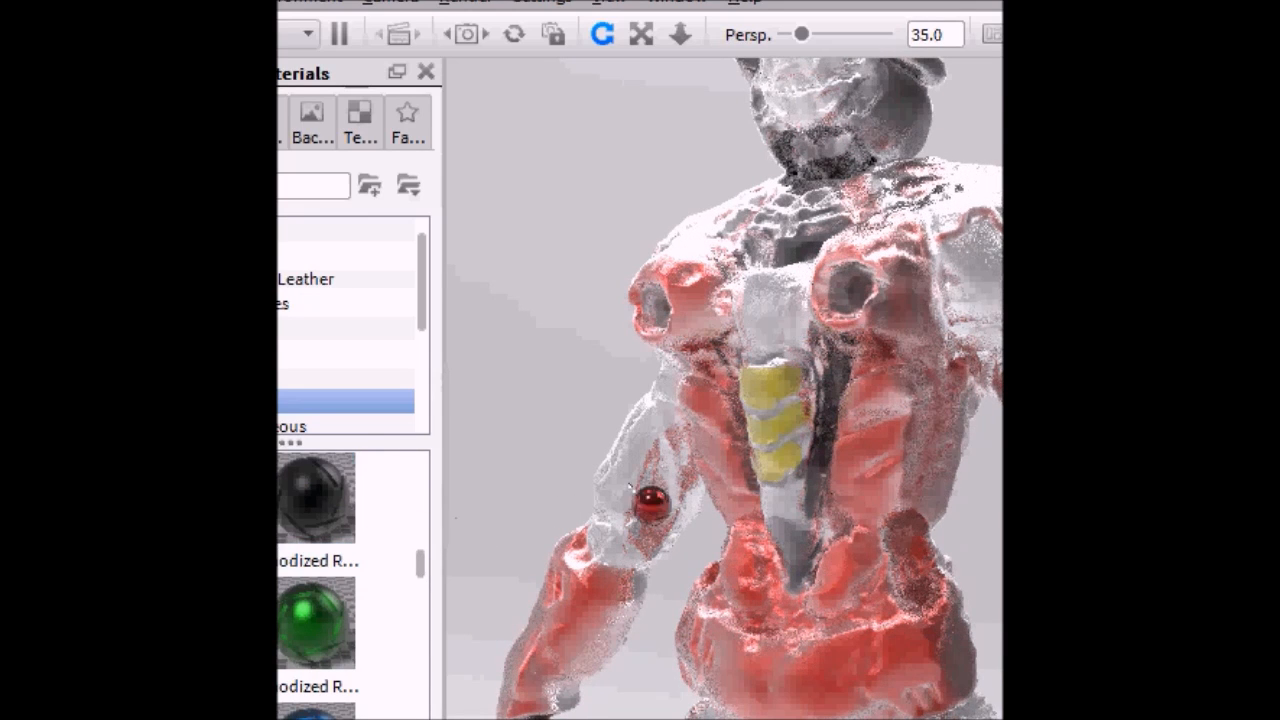
pyautogui.moveTo(629, 486); pyautogui.dragTo(632, 488)
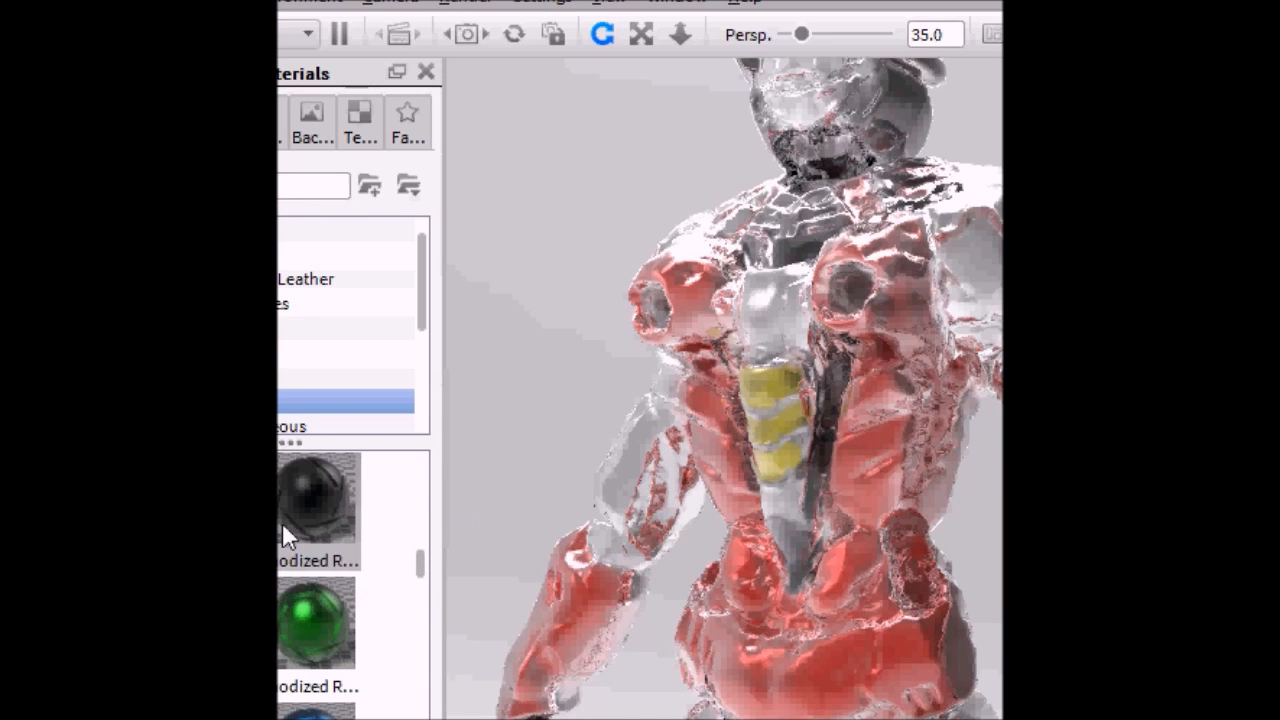
# Apply a rough aluminum material from the library to the robot and inspect it on the chest and shoulders
pyautogui.moveTo(421, 565); pyautogui.dragTo(421, 504)
pyautogui.moveTo(318, 570); pyautogui.dragTo(798, 485)
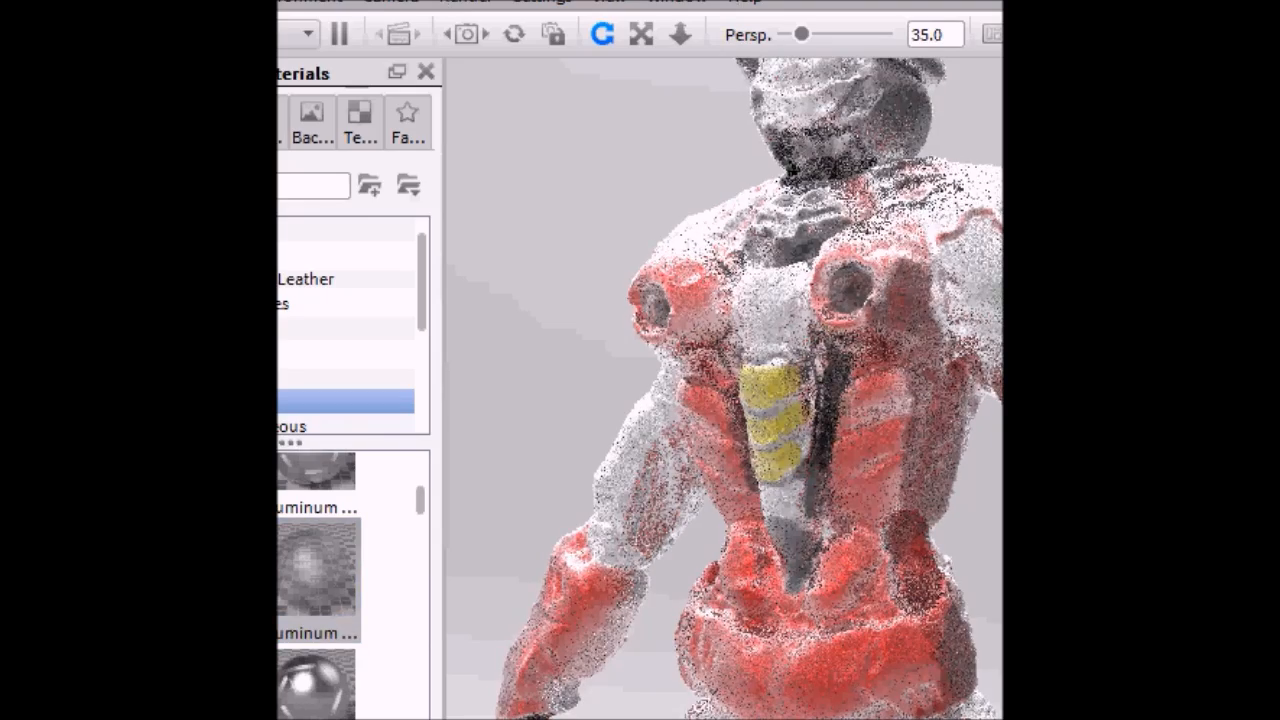
pyautogui.moveTo(567, 322); pyautogui.dragTo(634, 463)
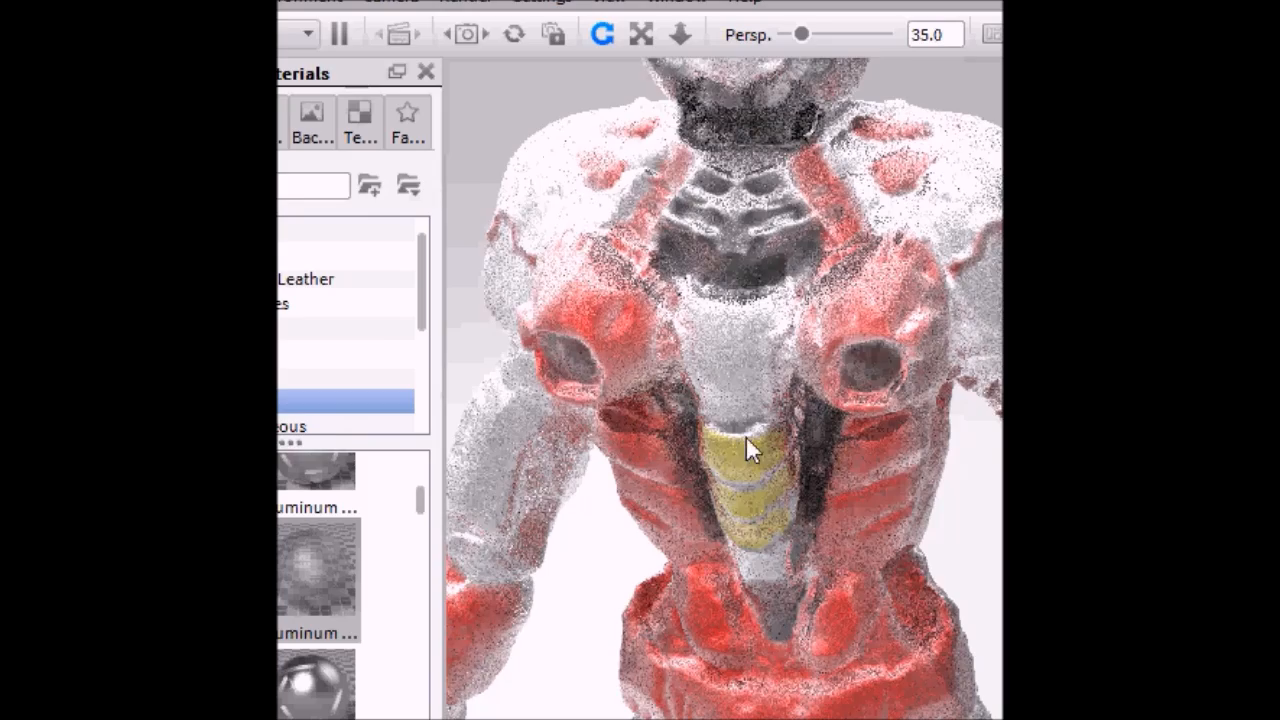
pyautogui.moveTo(640, 330); pyautogui.dragTo(780, 358)
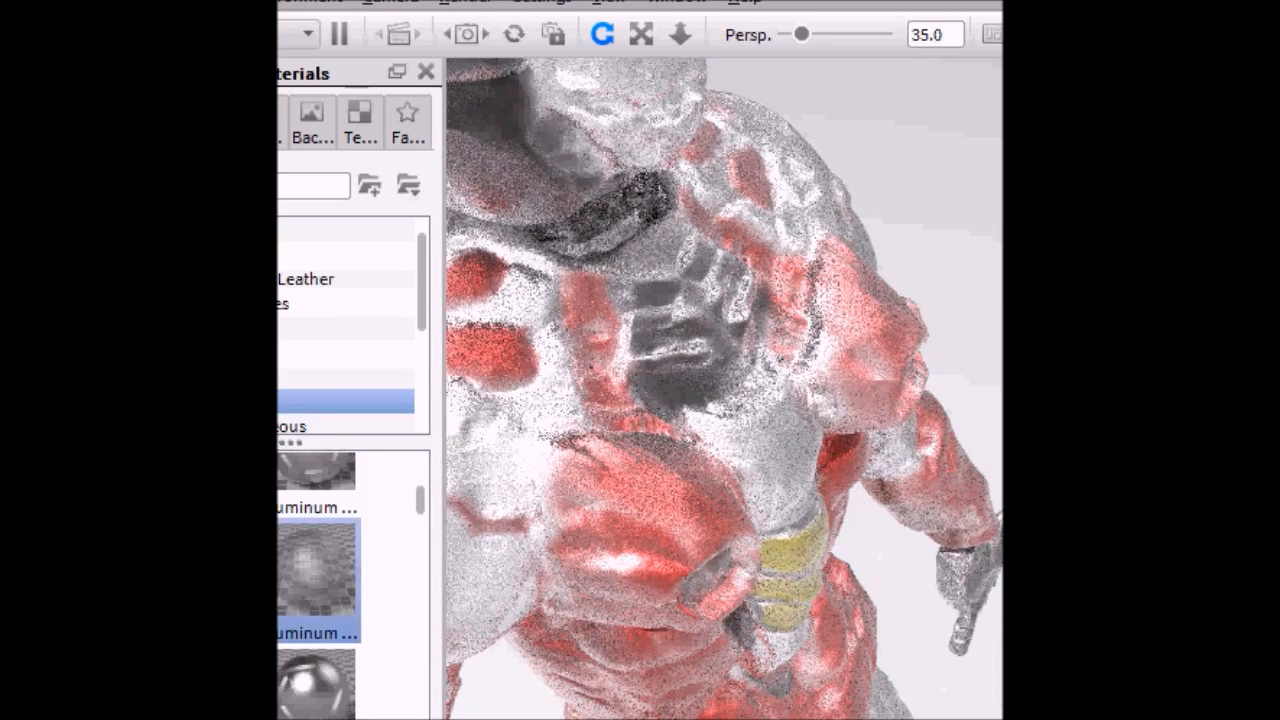
# Examine the glossy metal finish on the robot's shoulders and head from above and from behind
pyautogui.moveTo(659, 462); pyautogui.dragTo(659, 463)
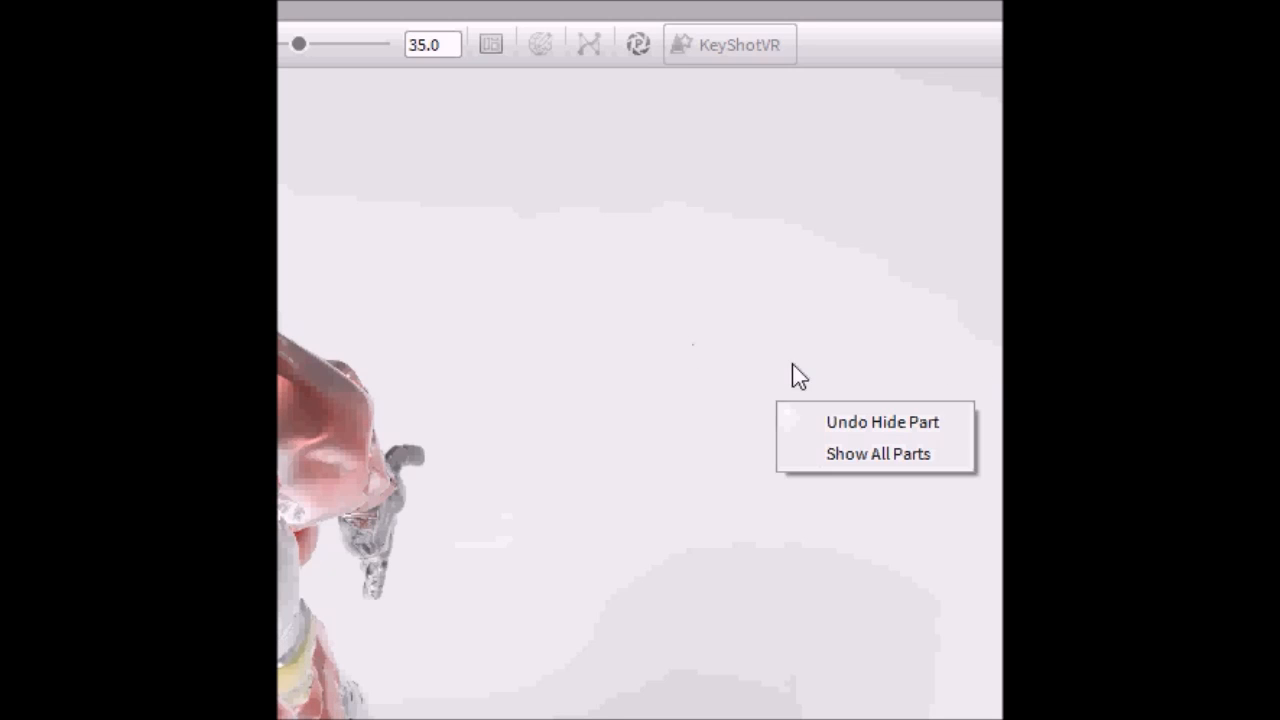
pyautogui.click(635, 321)
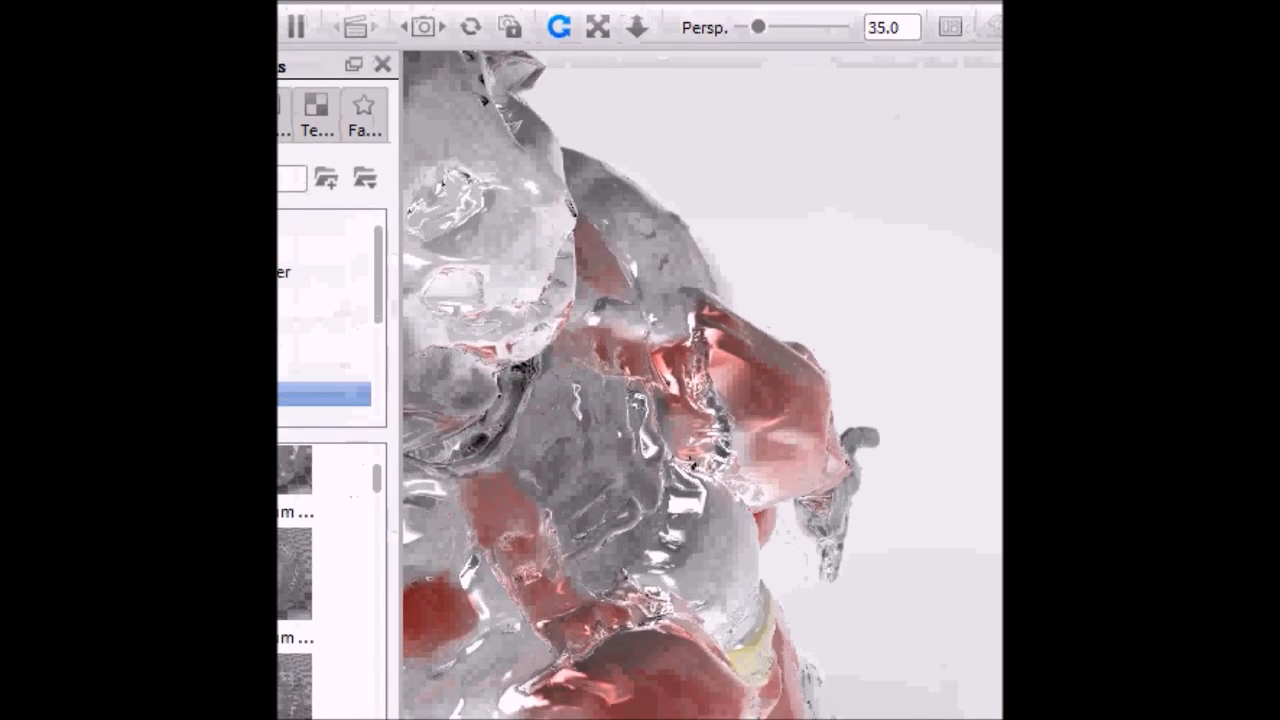
pyautogui.moveTo(848, 205); pyautogui.dragTo(729, 91)
pyautogui.click(597, 28)
pyautogui.moveTo(793, 135); pyautogui.dragTo(1229, 222)
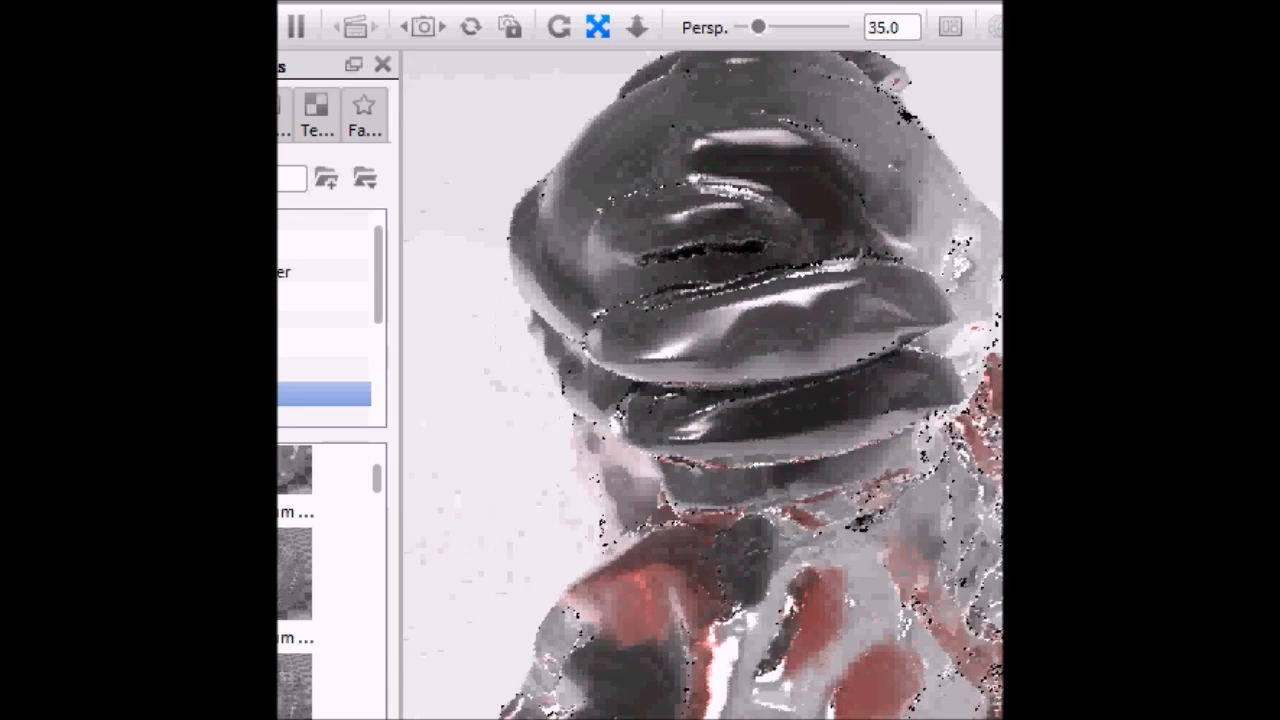
pyautogui.click(563, 26)
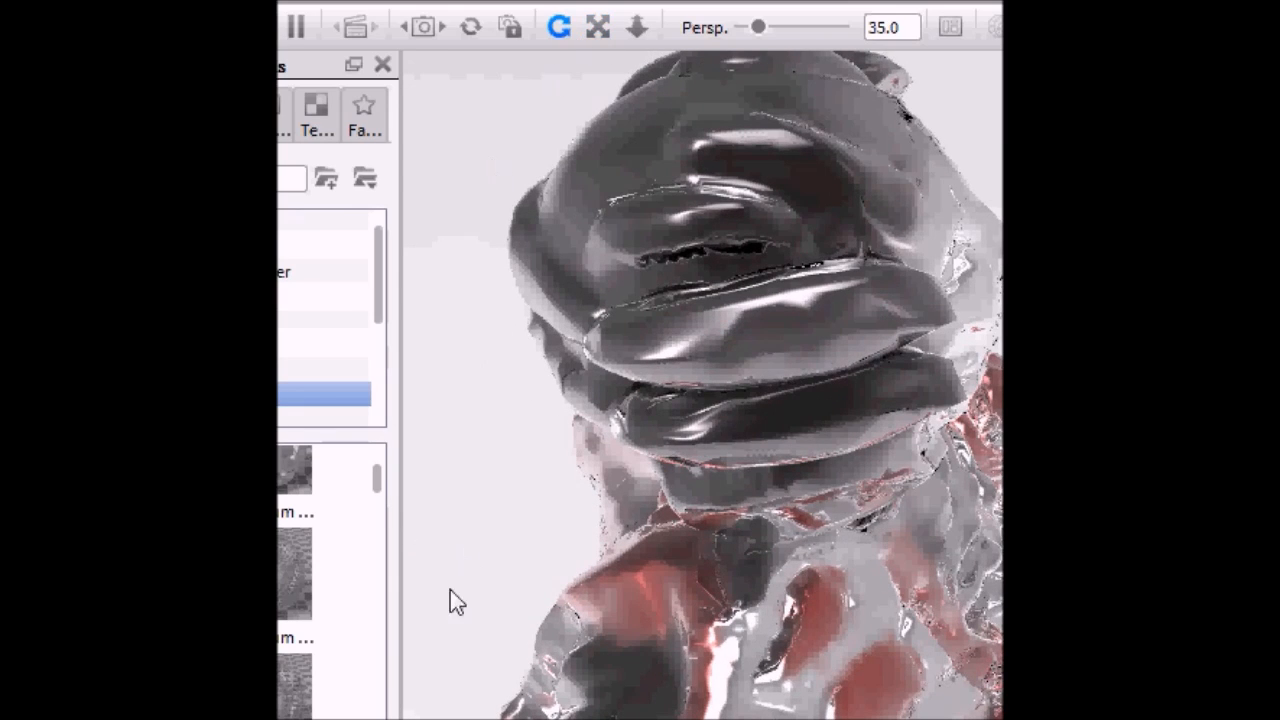
pyautogui.moveTo(484, 503); pyautogui.dragTo(480, 408)
pyautogui.click(598, 27)
pyautogui.moveTo(647, 289); pyautogui.dragTo(422, 544)
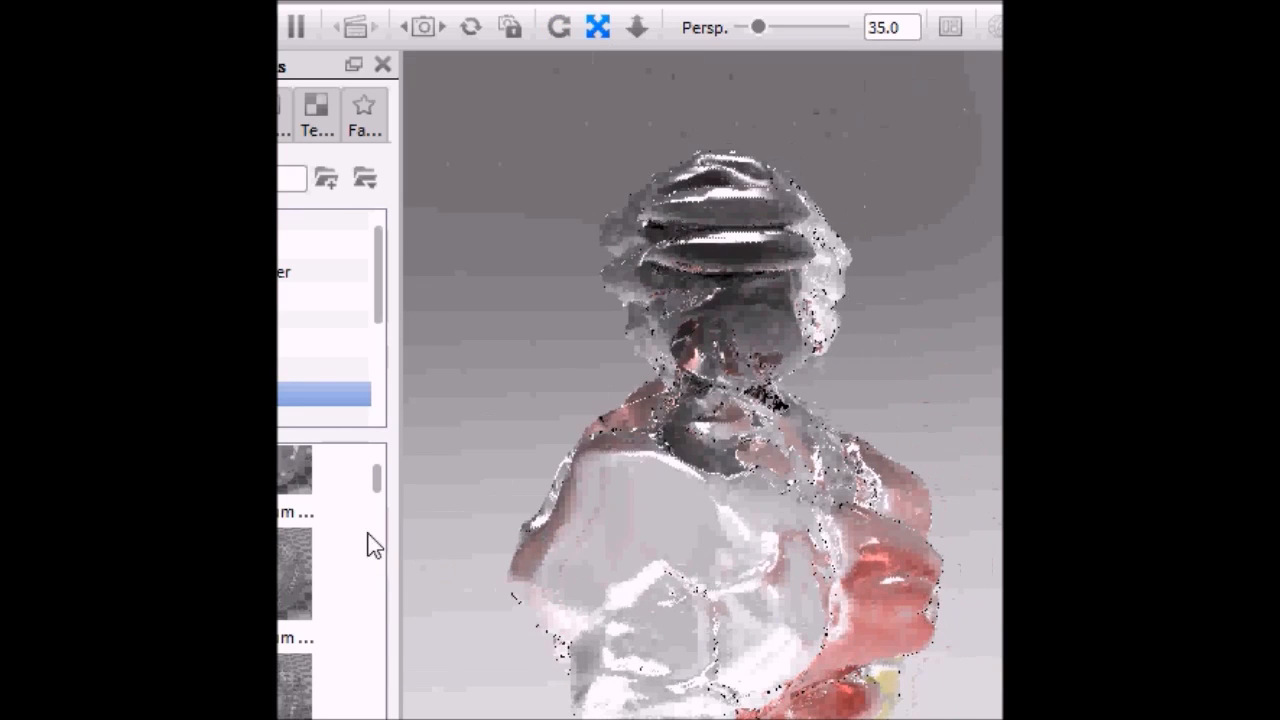
# Try a light aluminum material from the library on the robot and inspect it from the front, side, back and below
pyautogui.moveTo(377, 487); pyautogui.dragTo(379, 443)
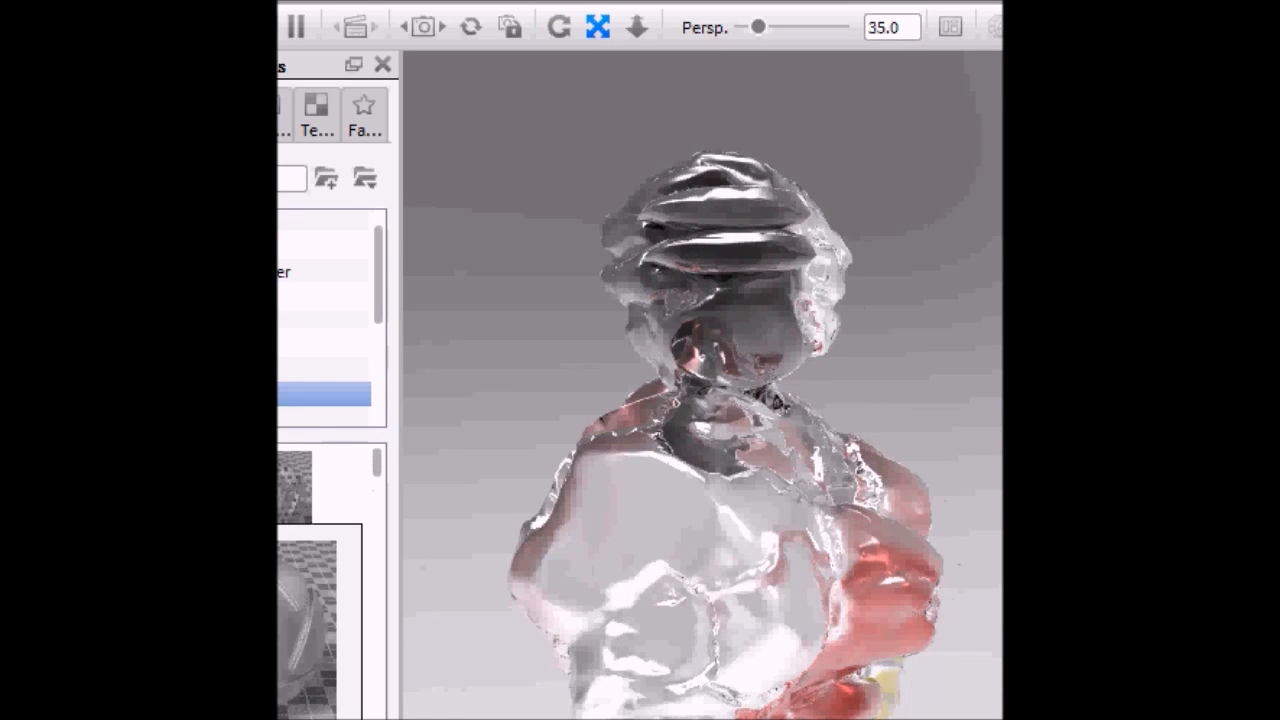
pyautogui.moveTo(295, 497); pyautogui.dragTo(704, 494)
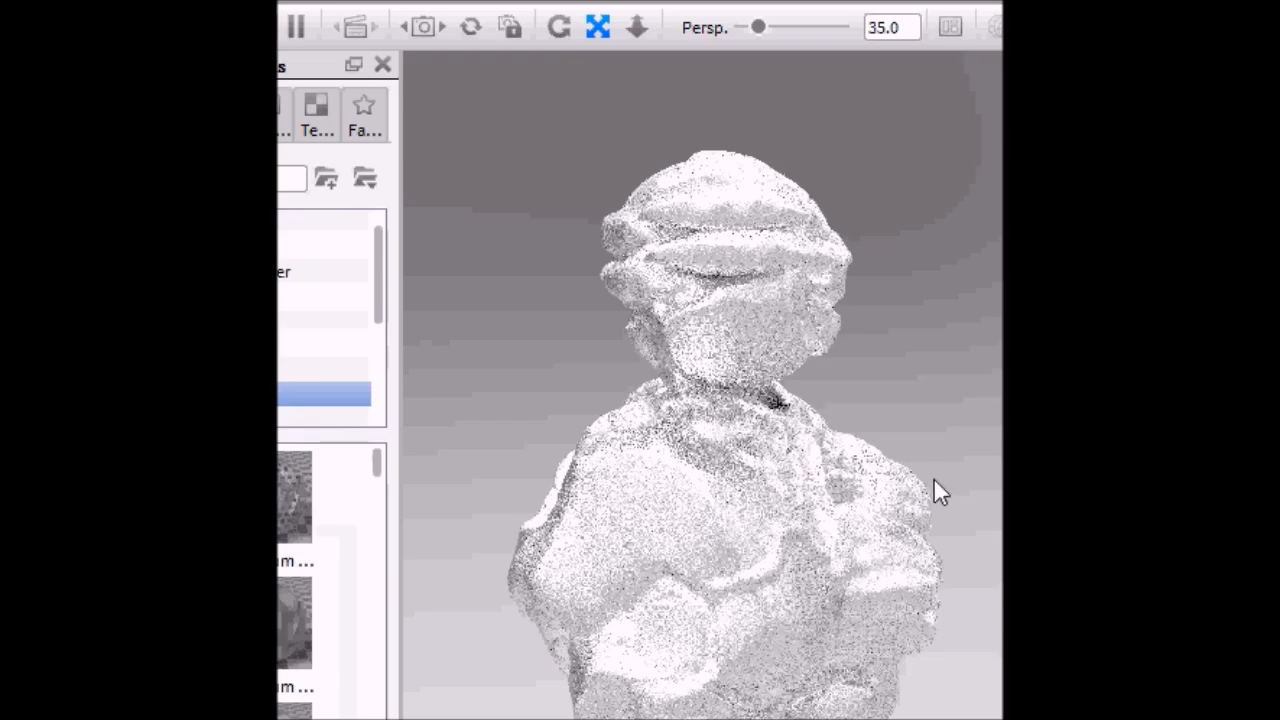
pyautogui.moveTo(965, 528); pyautogui.dragTo(910, 478)
pyautogui.click(556, 28)
pyautogui.moveTo(878, 370); pyautogui.dragTo(509, 368)
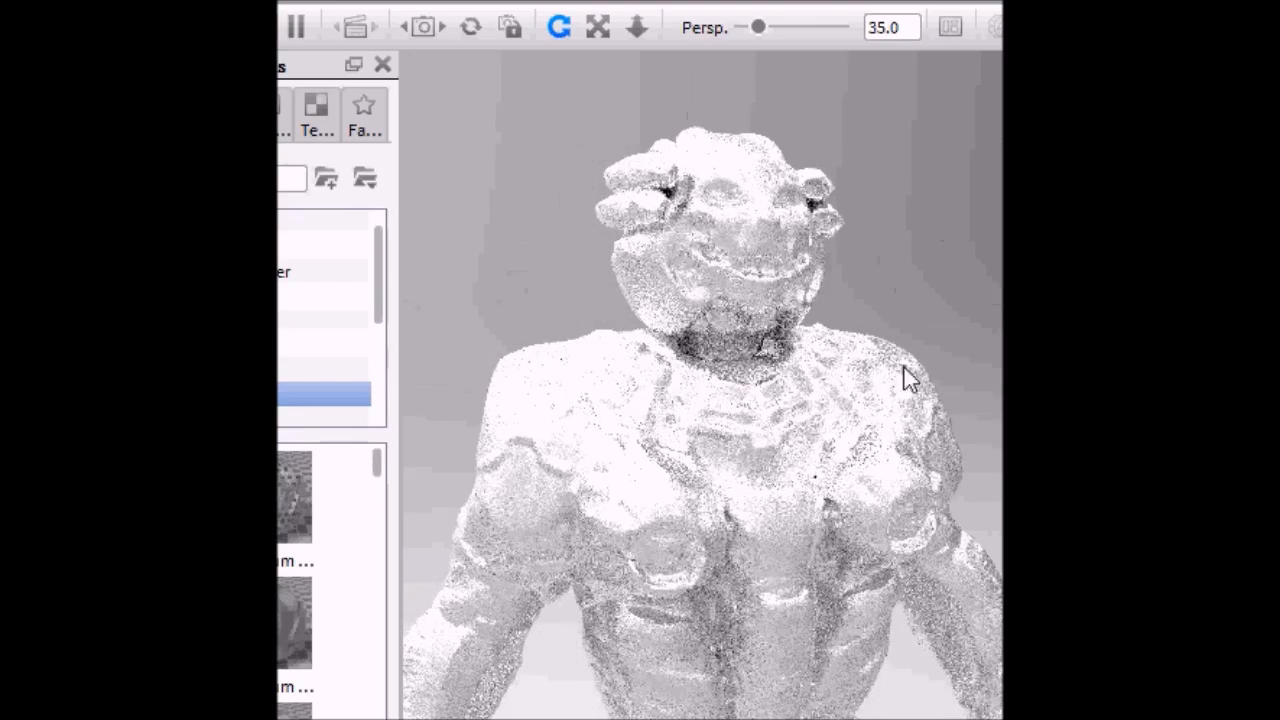
pyautogui.moveTo(993, 415); pyautogui.dragTo(577, 446)
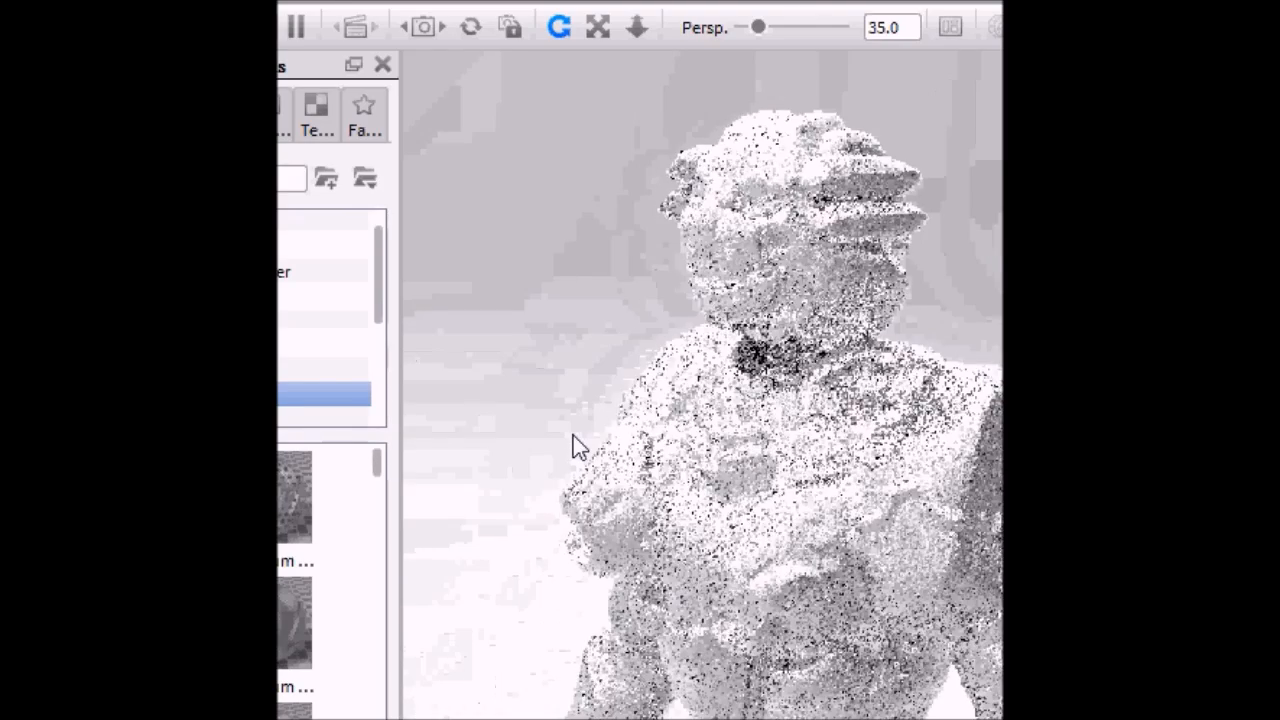
pyautogui.moveTo(555, 396); pyautogui.dragTo(278, 350)
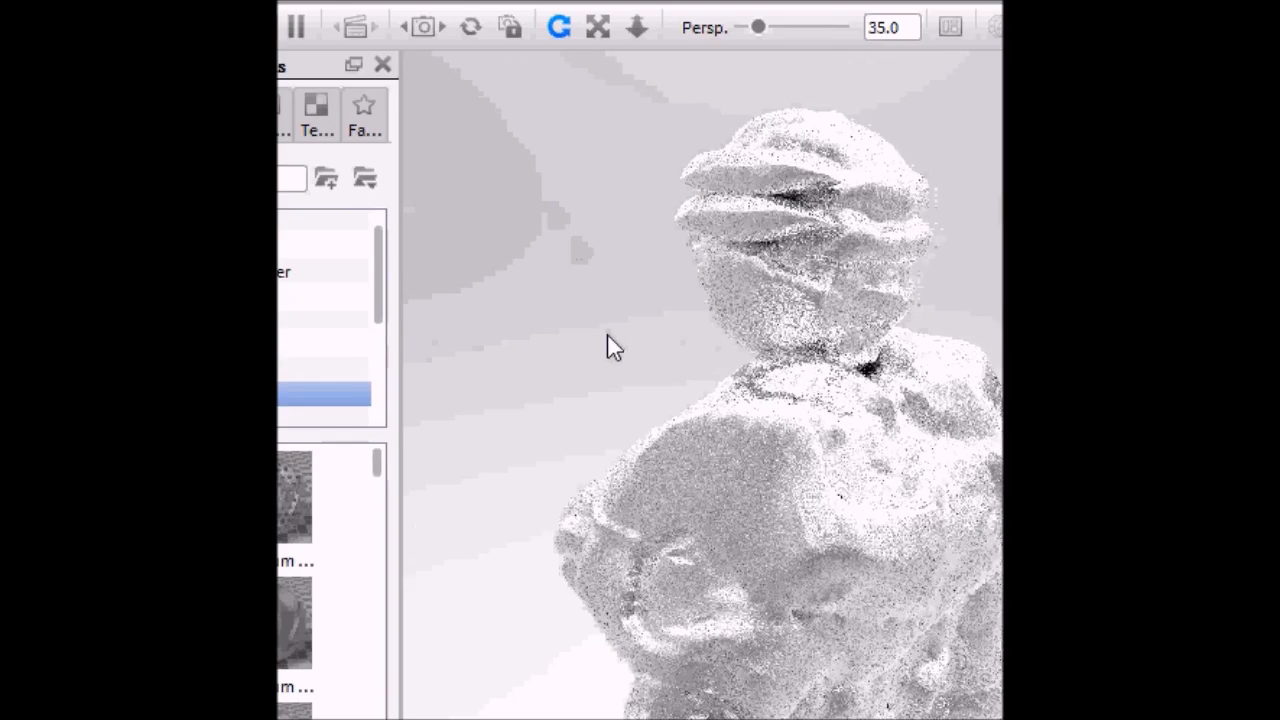
pyautogui.moveTo(646, 360); pyautogui.dragTo(280, 350)
pyautogui.moveTo(931, 296); pyautogui.dragTo(889, 293)
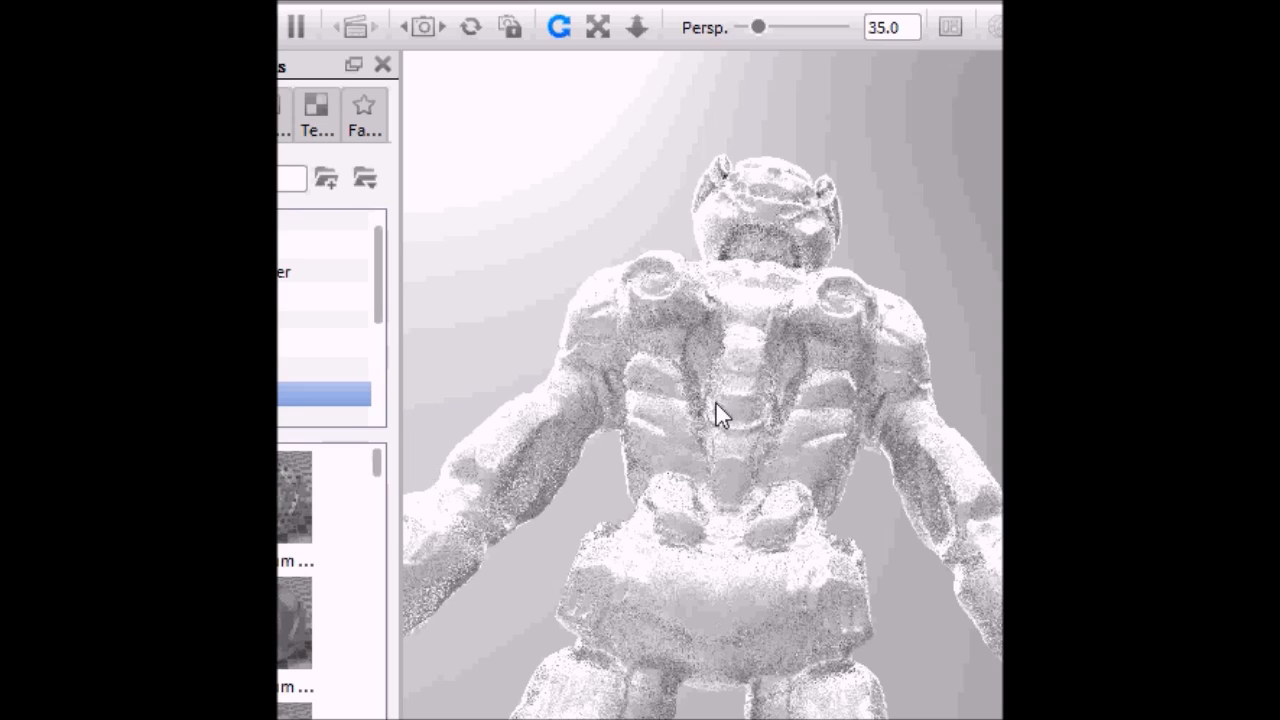
# Enable Ground Illumination and Focused Caustics for the realtime view
pyautogui.click(510, 6)
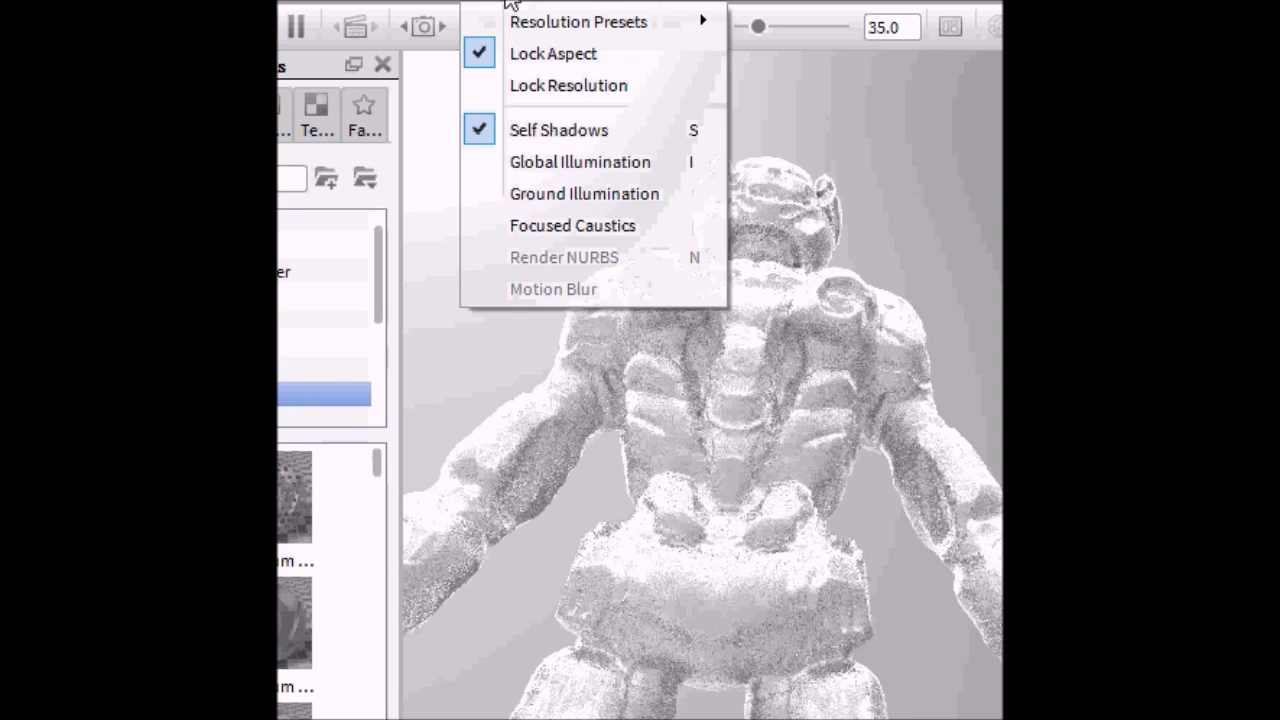
pyautogui.click(600, 172)
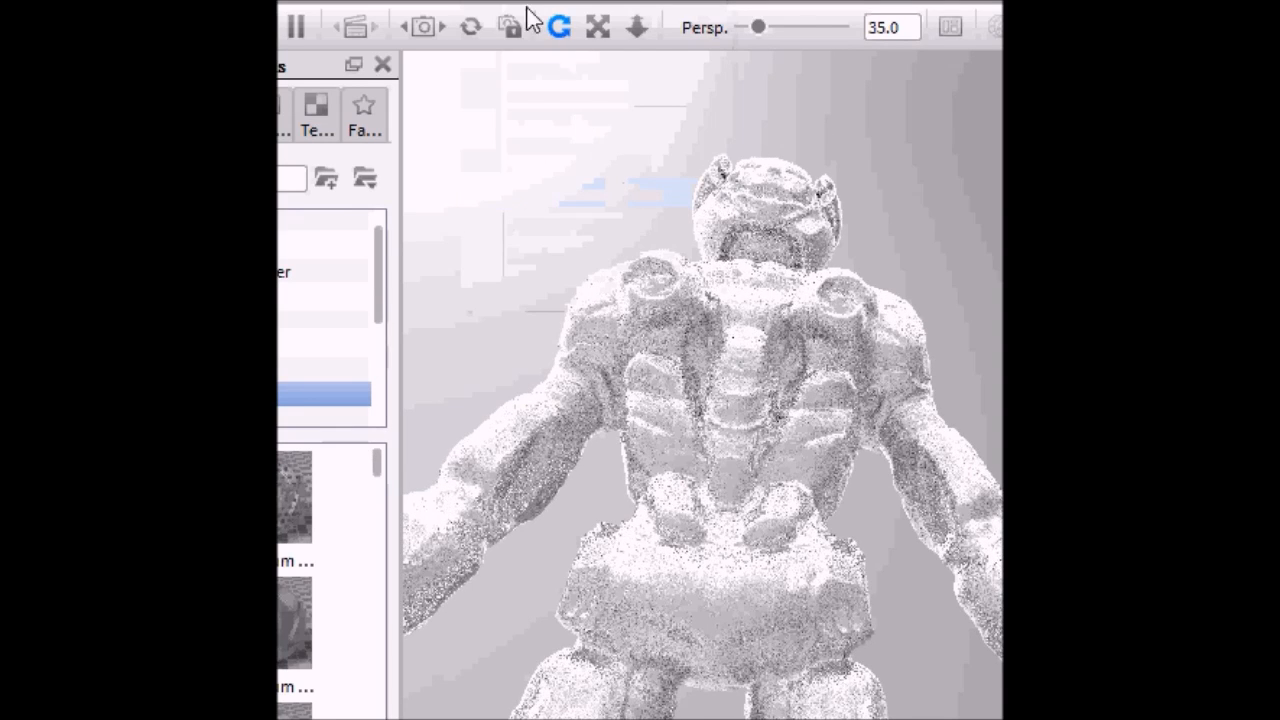
pyautogui.click(507, 3)
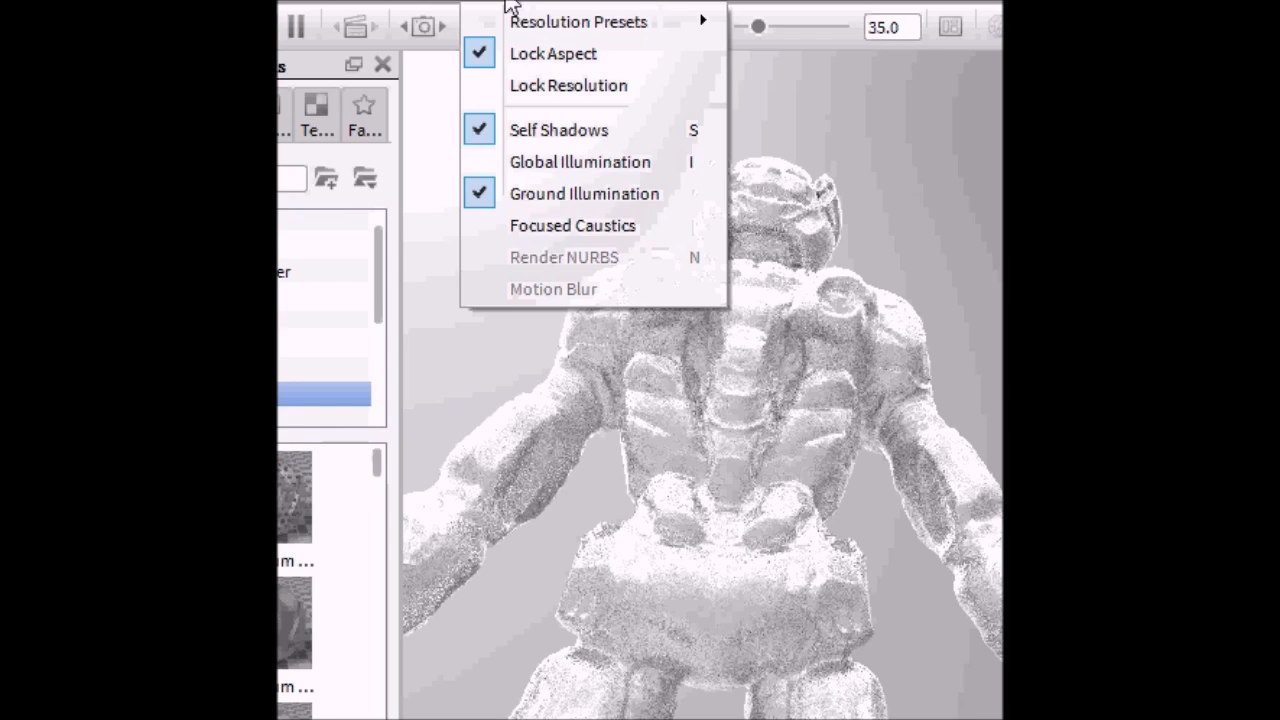
pyautogui.click(580, 235)
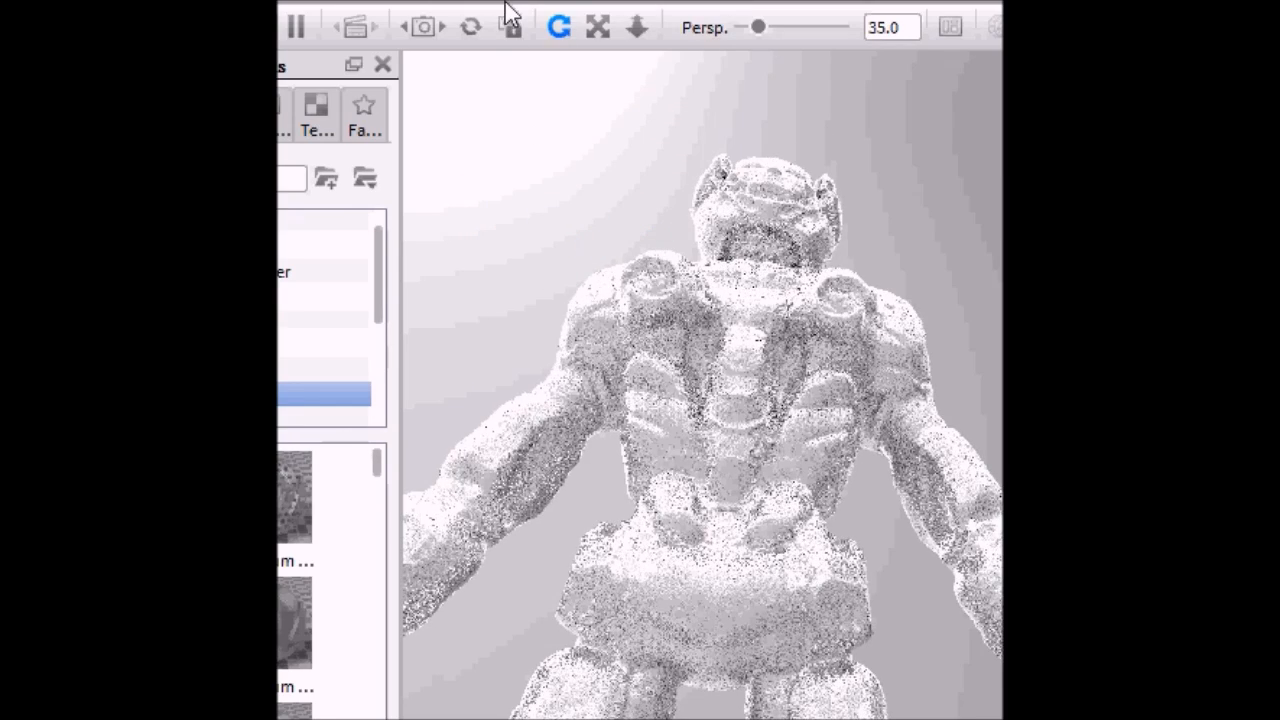
pyautogui.click(586, 235)
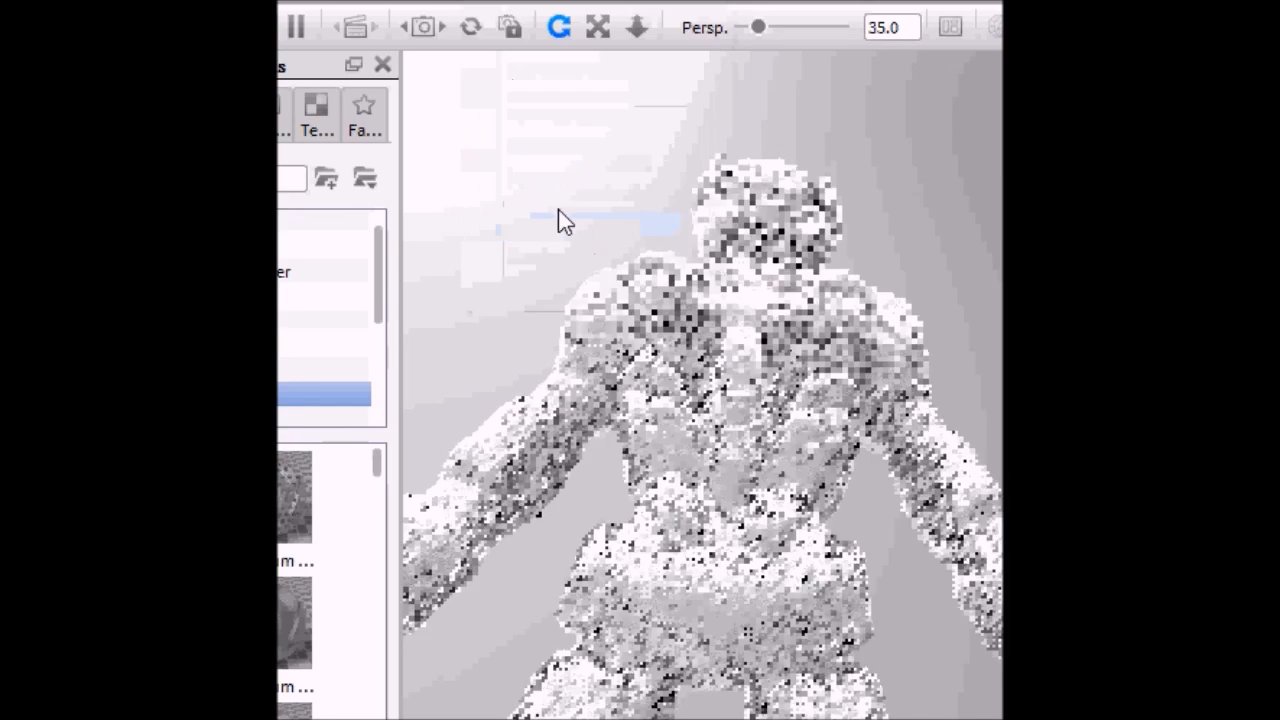
# Check the lighting on the robot's torso up close, turn off Focused Caustics and toggle Global Illumination
pyautogui.moveTo(557, 208); pyautogui.dragTo(624, 447)
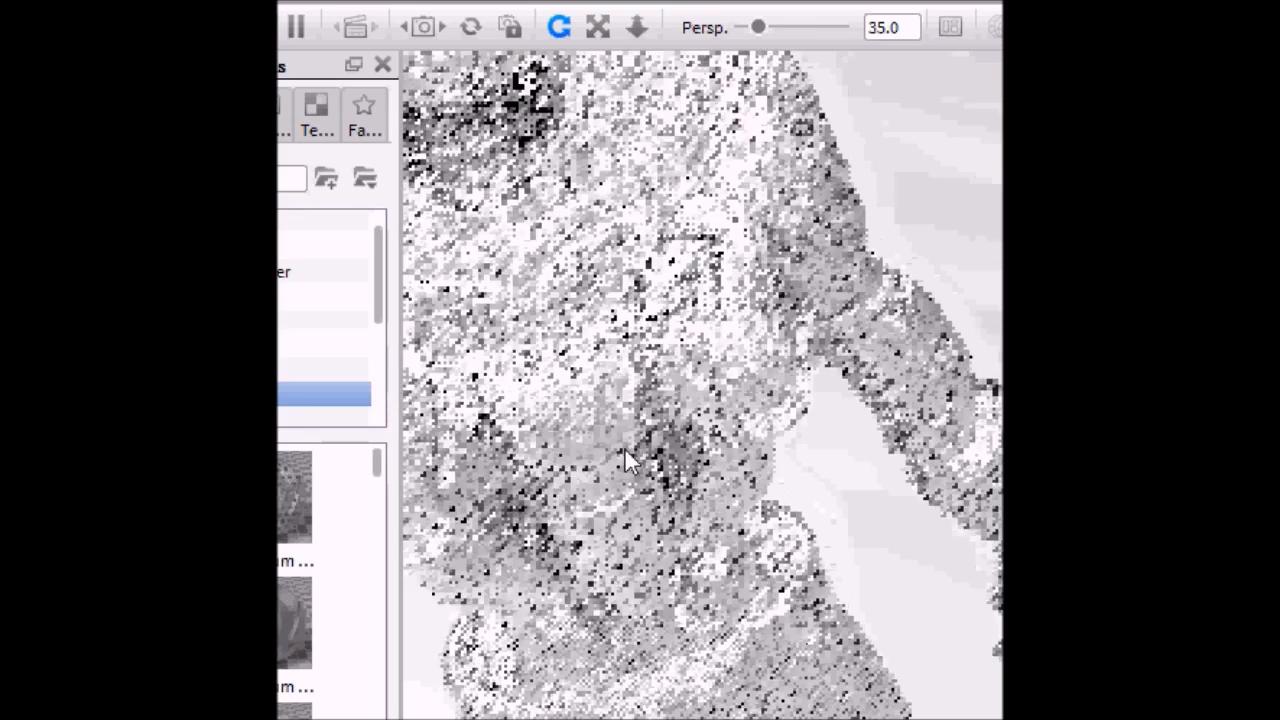
pyautogui.click(508, 20)
pyautogui.click(564, 90)
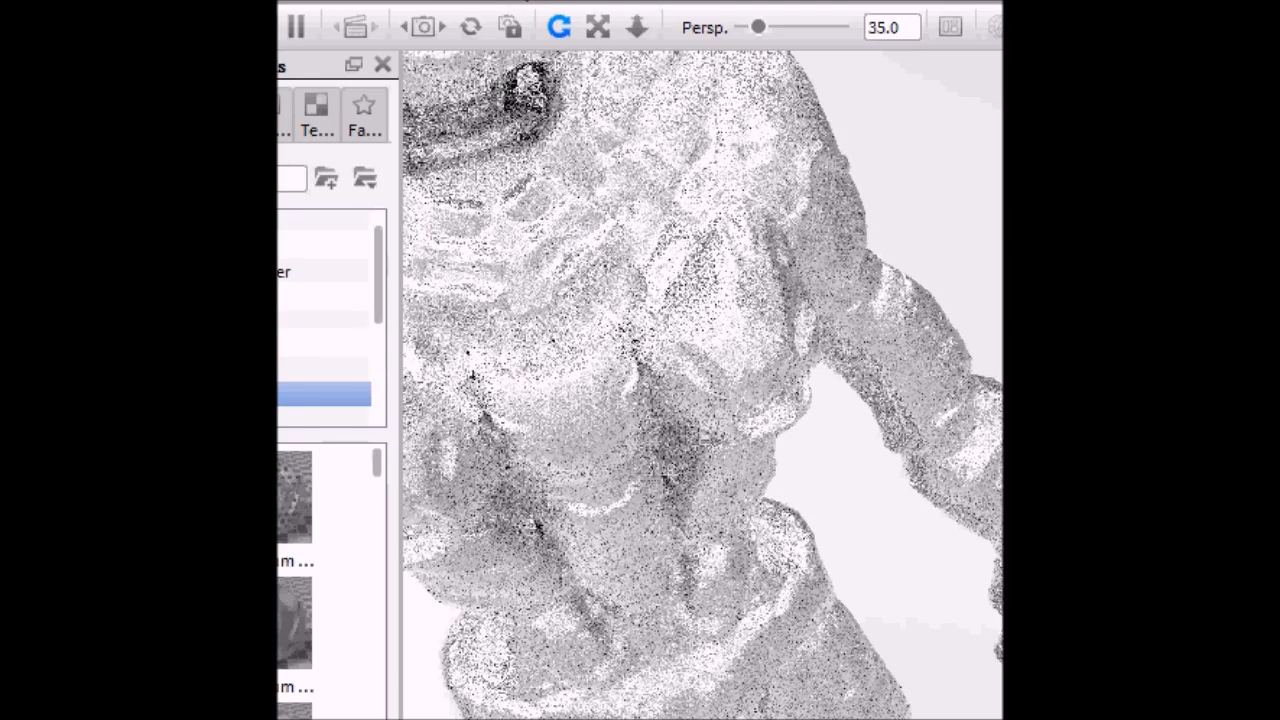
pyautogui.click(526, 10)
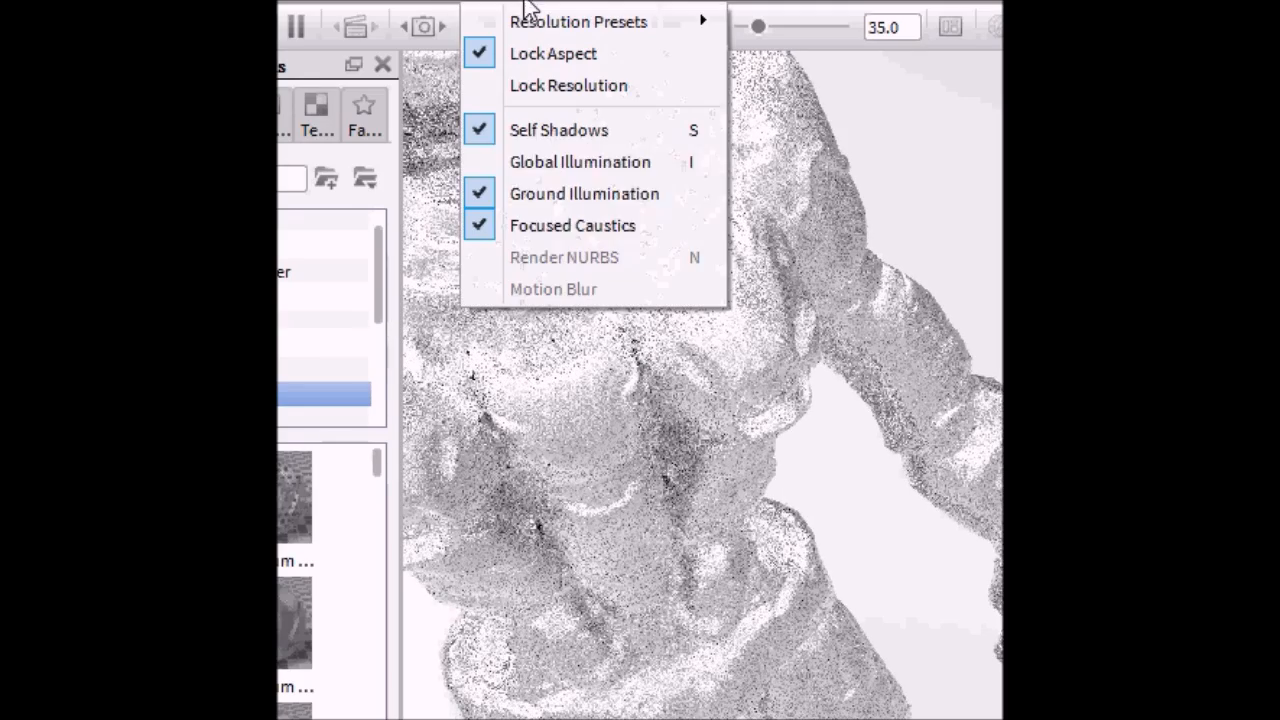
pyautogui.click(571, 228)
pyautogui.click(500, 10)
pyautogui.click(546, 162)
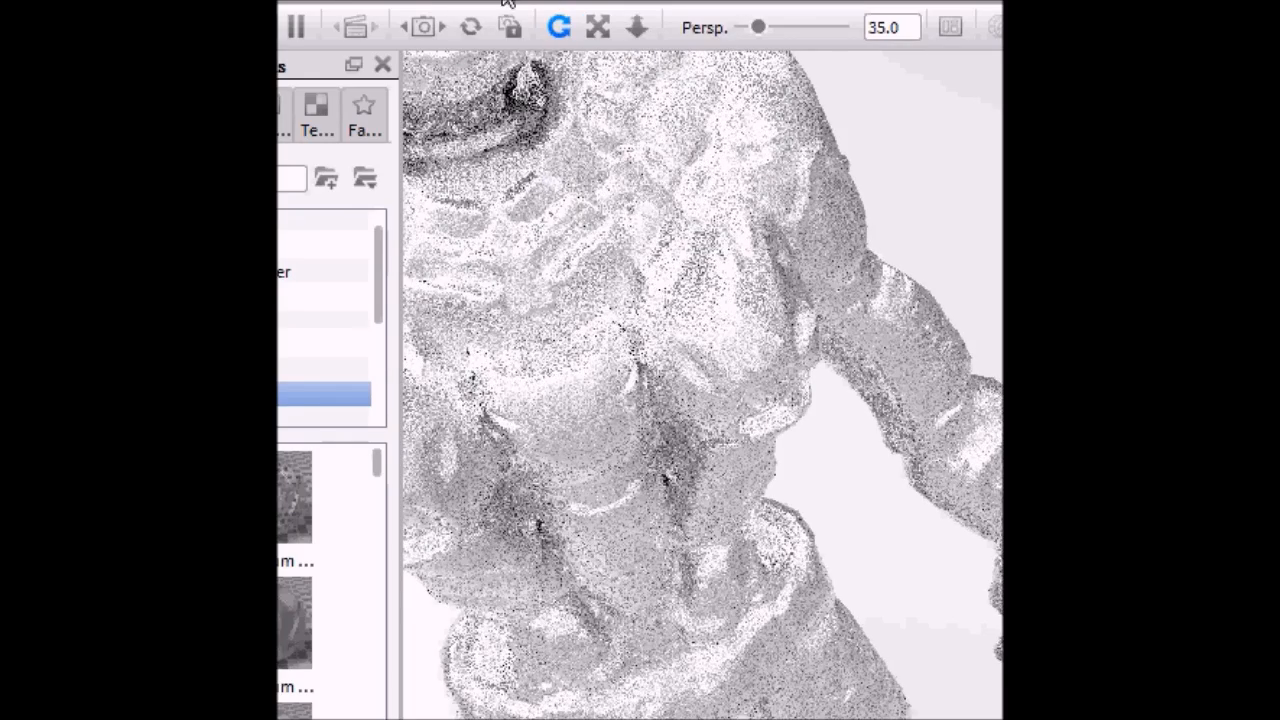
# Pause and resume the realtime render of the robot
pyautogui.click(424, 8)
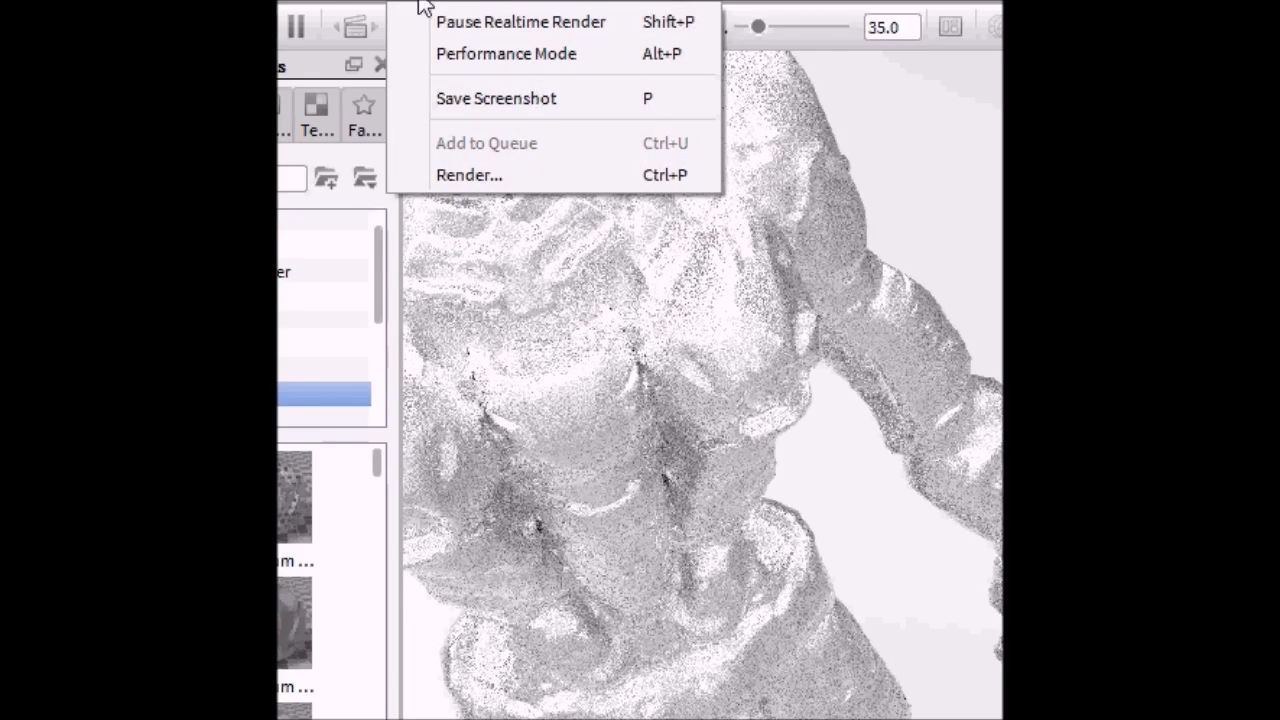
pyautogui.click(448, 24)
pyautogui.click(432, 8)
pyautogui.click(420, 22)
pyautogui.scroll(2, 914, 243)
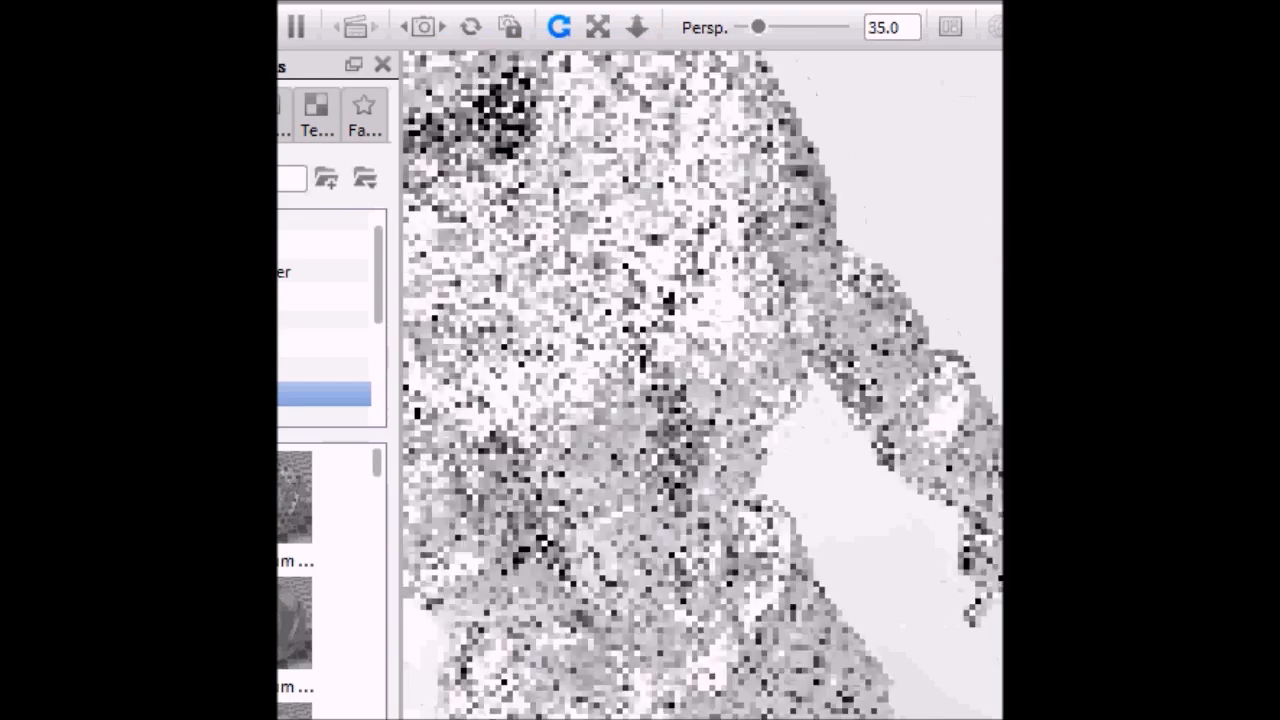
# Undo the aluminum material on the robot to bring back its painted red and grey finish
pyautogui.moveTo(374, 470); pyautogui.dragTo(395, 513)
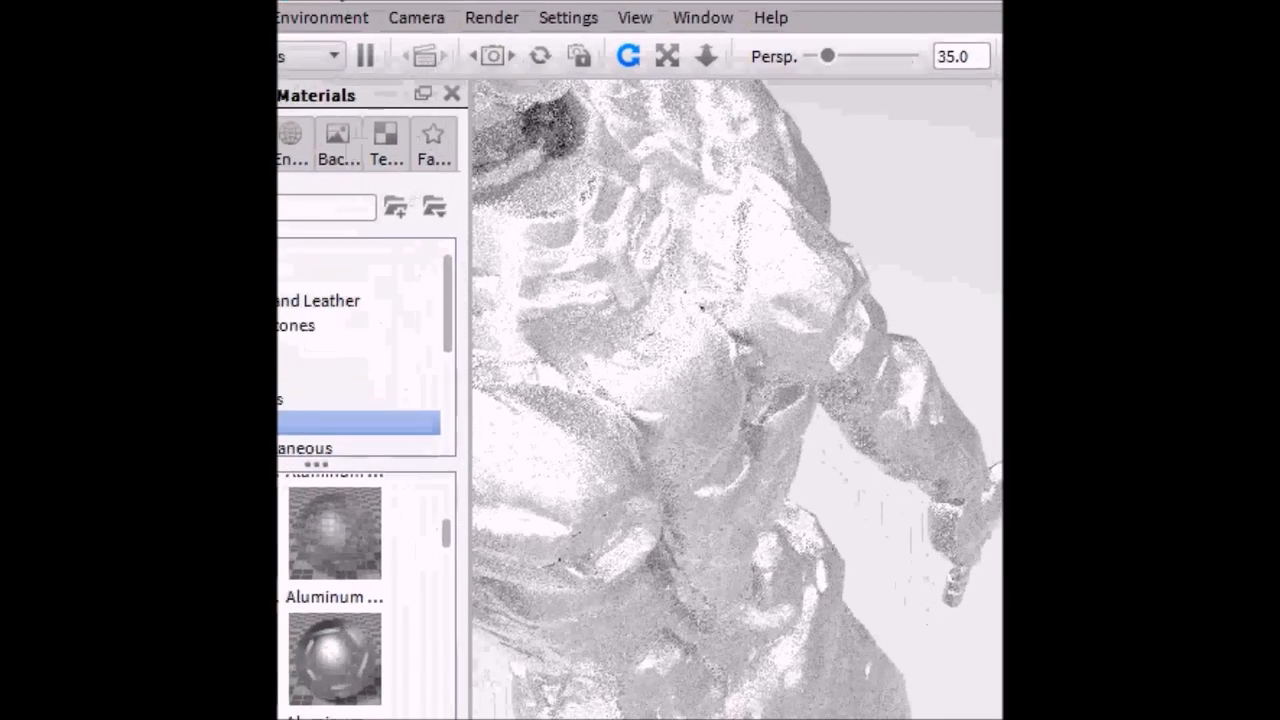
pyautogui.hotkey('alt', 'e')
pyautogui.press('Return')
pyautogui.hotkey('alt', 'e')
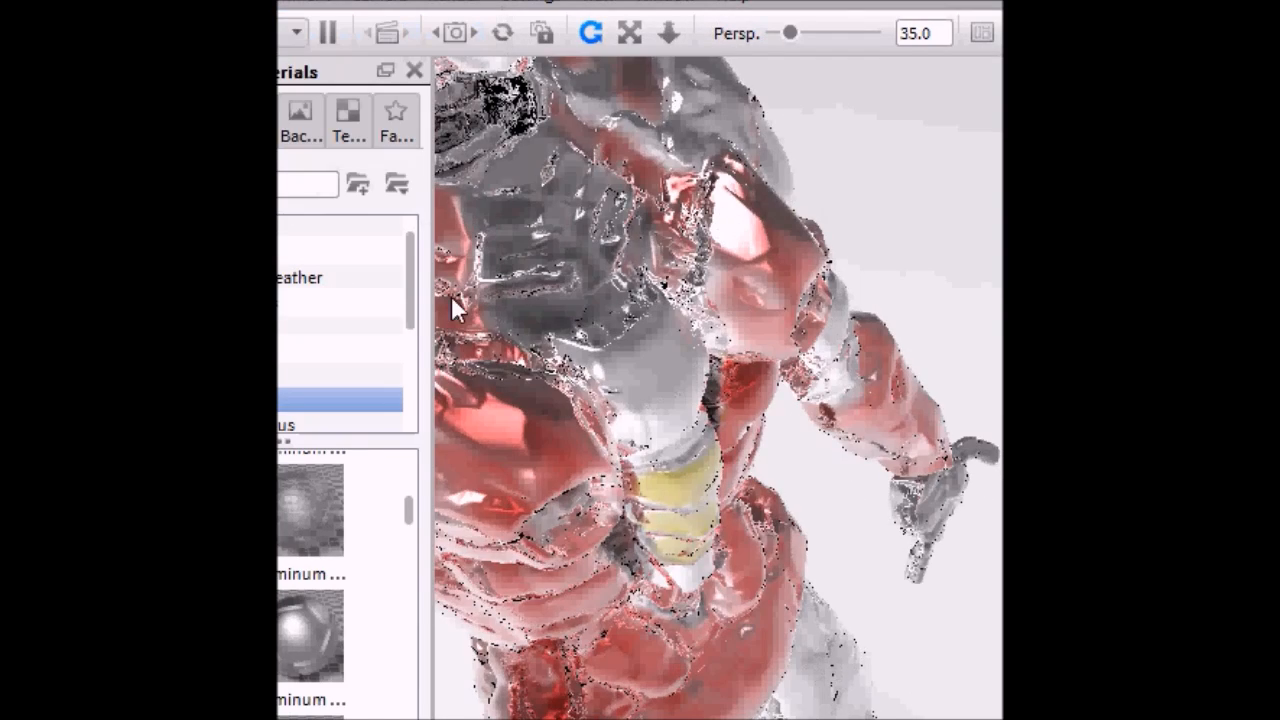
# Examine the painted red and grey finish on the robot's torso, waist and arms from several angles
pyautogui.moveTo(505, 712); pyautogui.dragTo(505, 718)
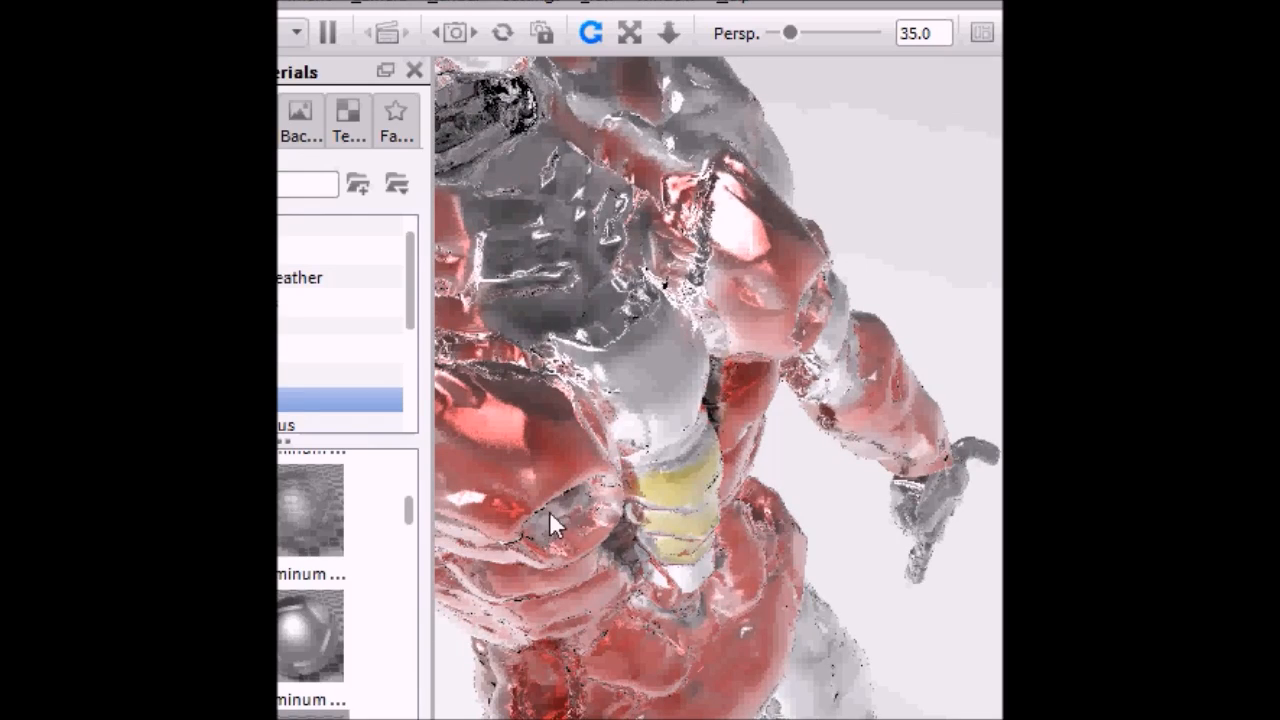
pyautogui.moveTo(700, 500); pyautogui.dragTo(960, 414)
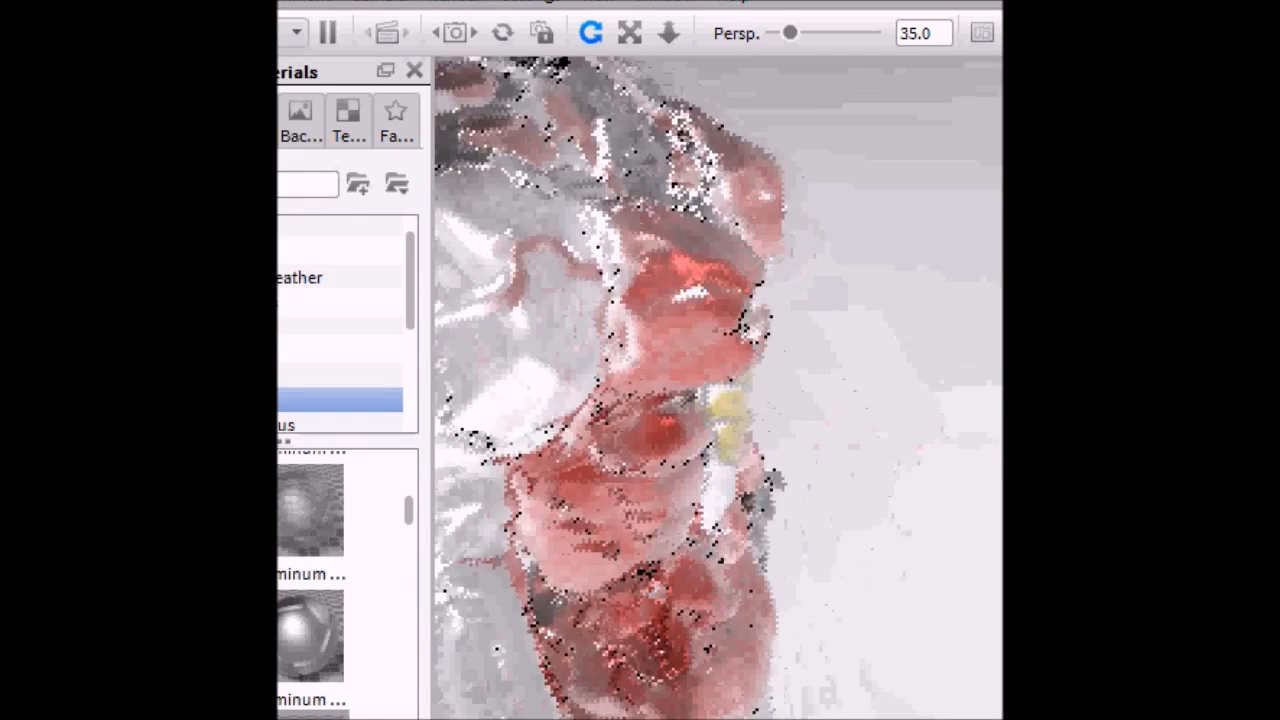
pyautogui.moveTo(917, 531); pyautogui.dragTo(990, 455)
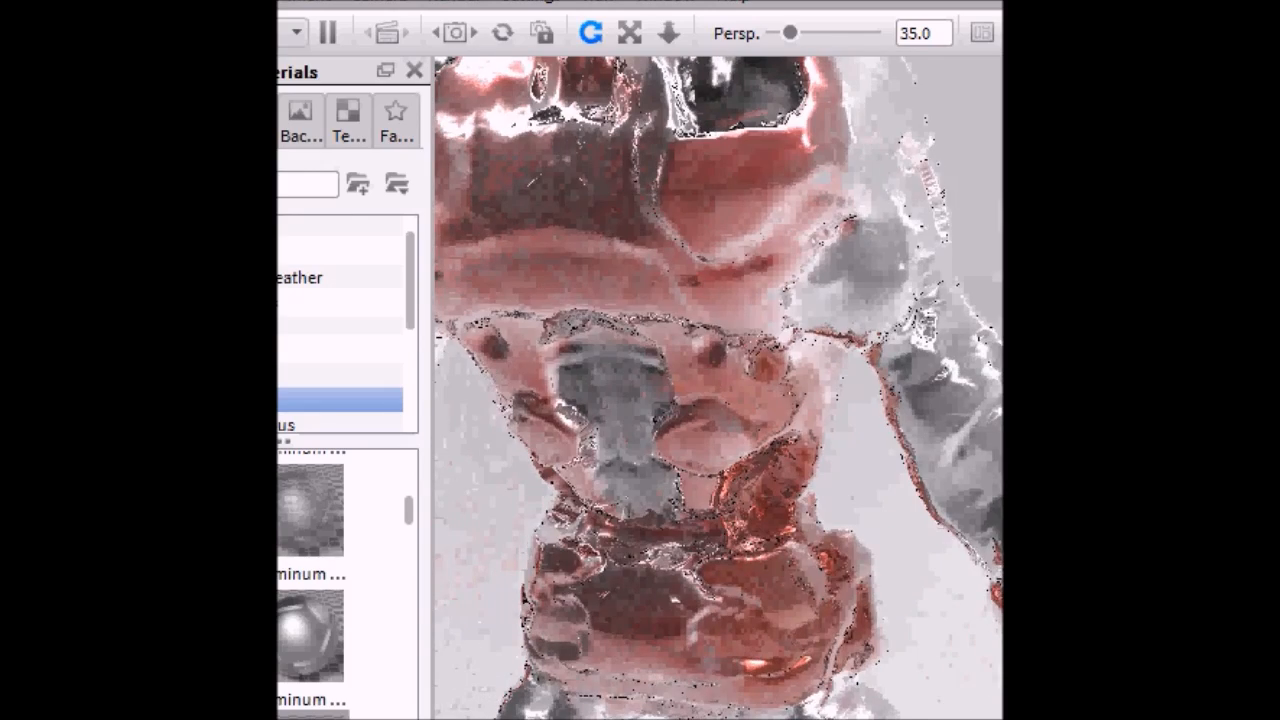
pyautogui.scroll(1, 718, 388)
pyautogui.scroll(-2, 718, 388)
pyautogui.moveTo(718, 388); pyautogui.dragTo(440, 510)
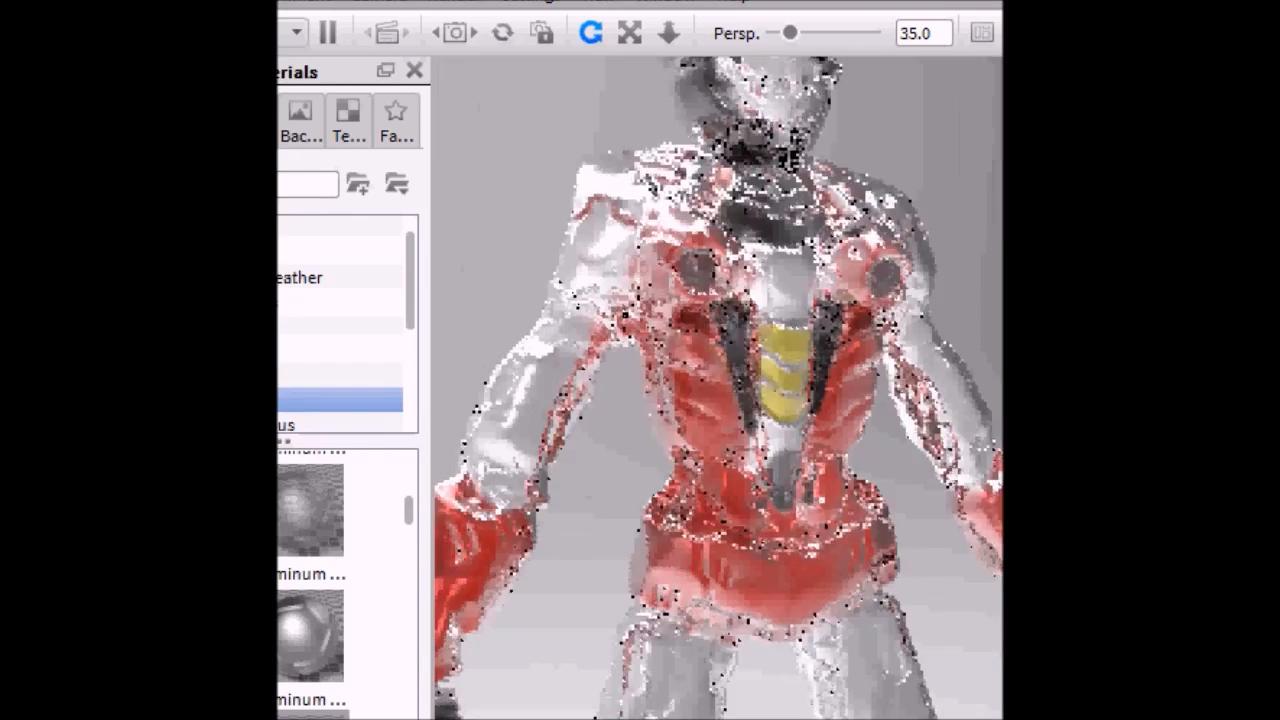
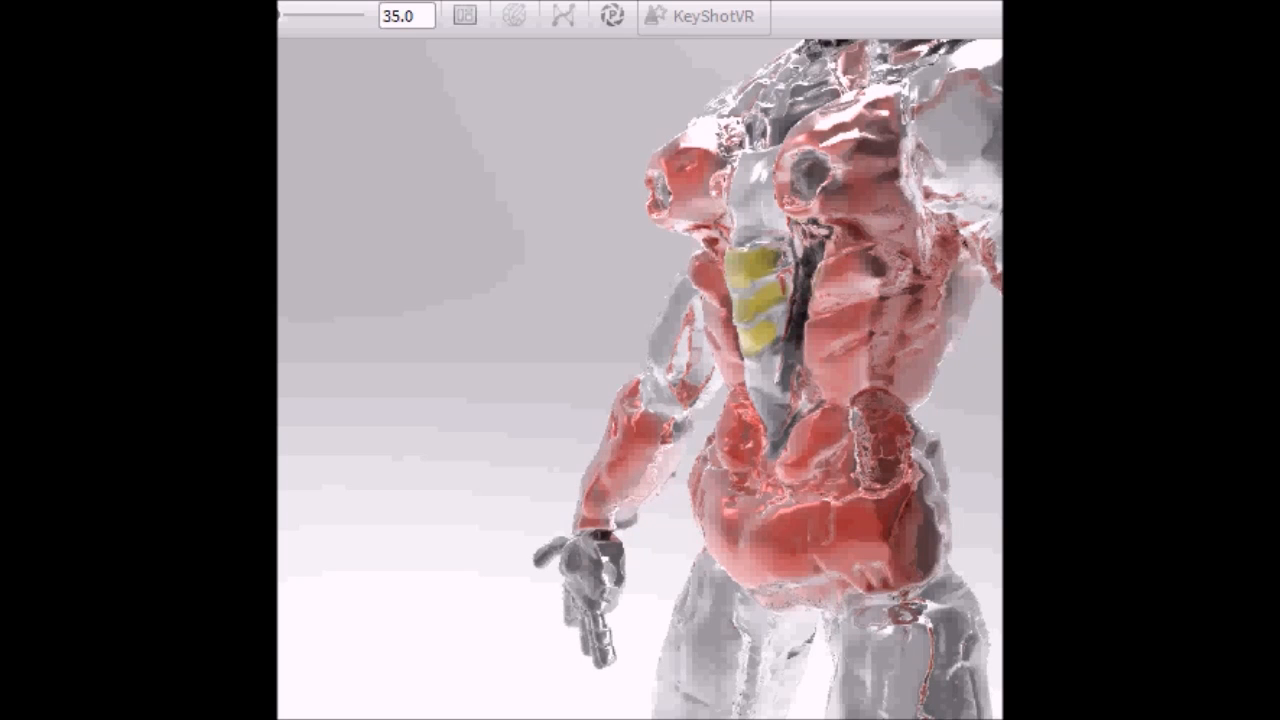
pyautogui.moveTo(728, 587); pyautogui.dragTo(728, 587)
pyautogui.moveTo(809, 570); pyautogui.dragTo(809, 570)
pyautogui.moveTo(788, 518); pyautogui.dragTo(447, 567)
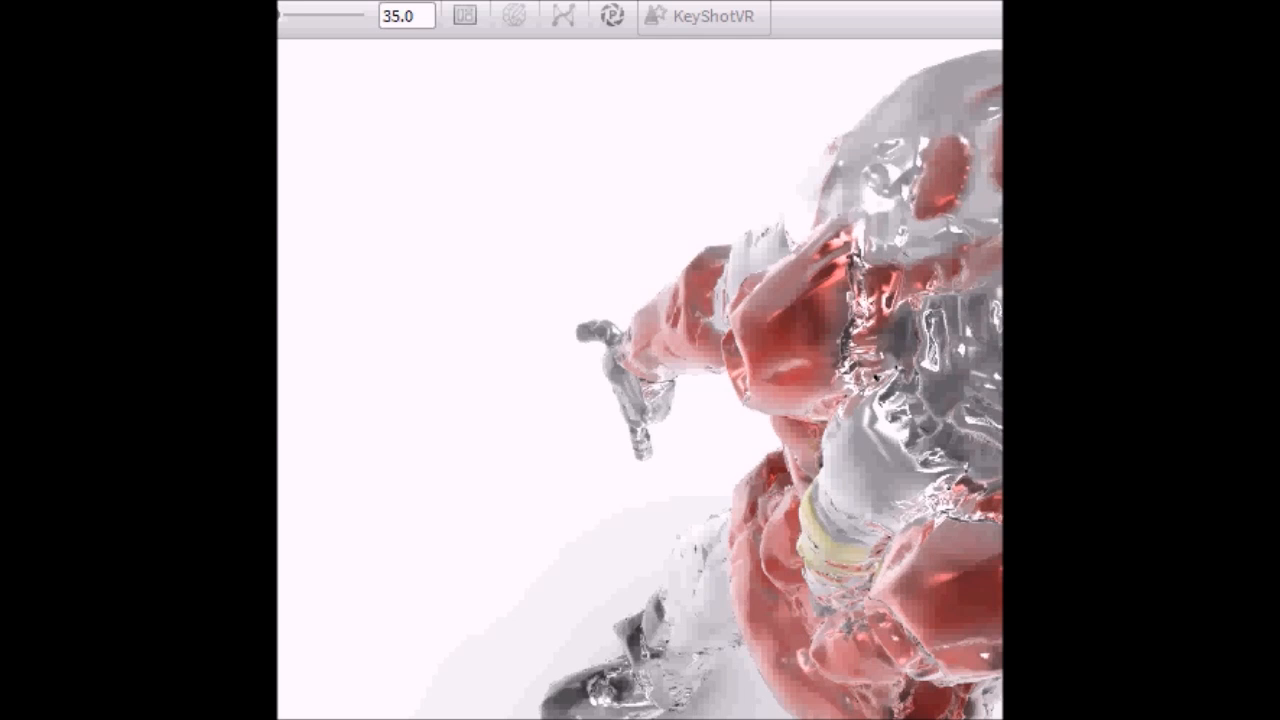
# Turn on Performance Mode and inspect the robot's torso, shoulders and head in it
pyautogui.hotkey('alt', 'p')
pyautogui.moveTo(414, 620); pyautogui.dragTo(404, 496)
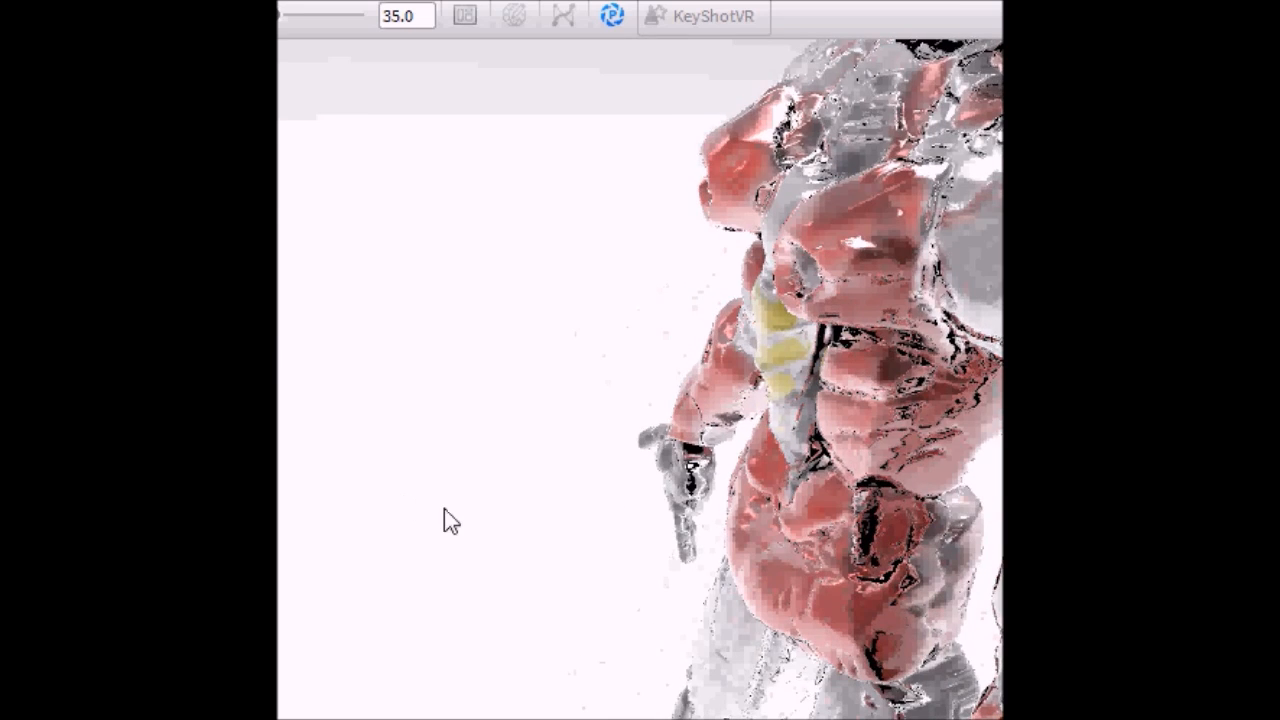
pyautogui.moveTo(471, 600)
pyautogui.mouseDown()
pyautogui.moveTo(467, 477)
pyautogui.moveTo(577, 466)
pyautogui.mouseUp()
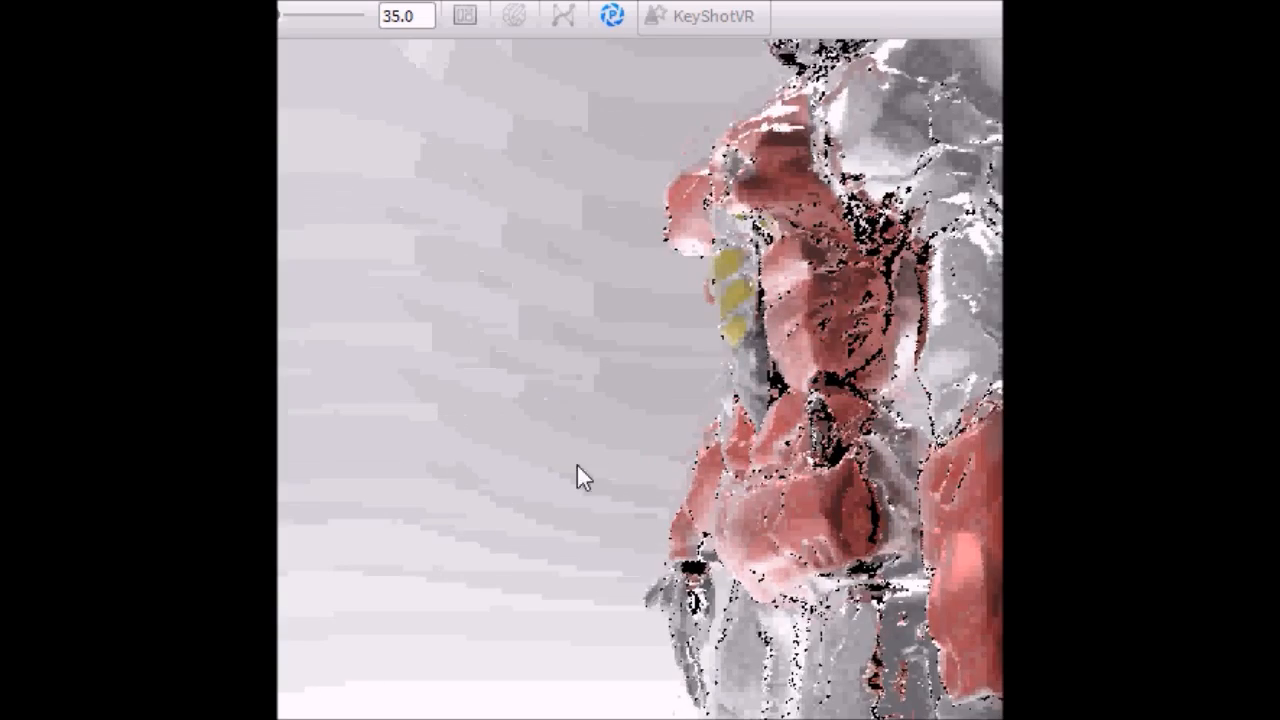
pyautogui.moveTo(469, 462); pyautogui.dragTo(675, 401)
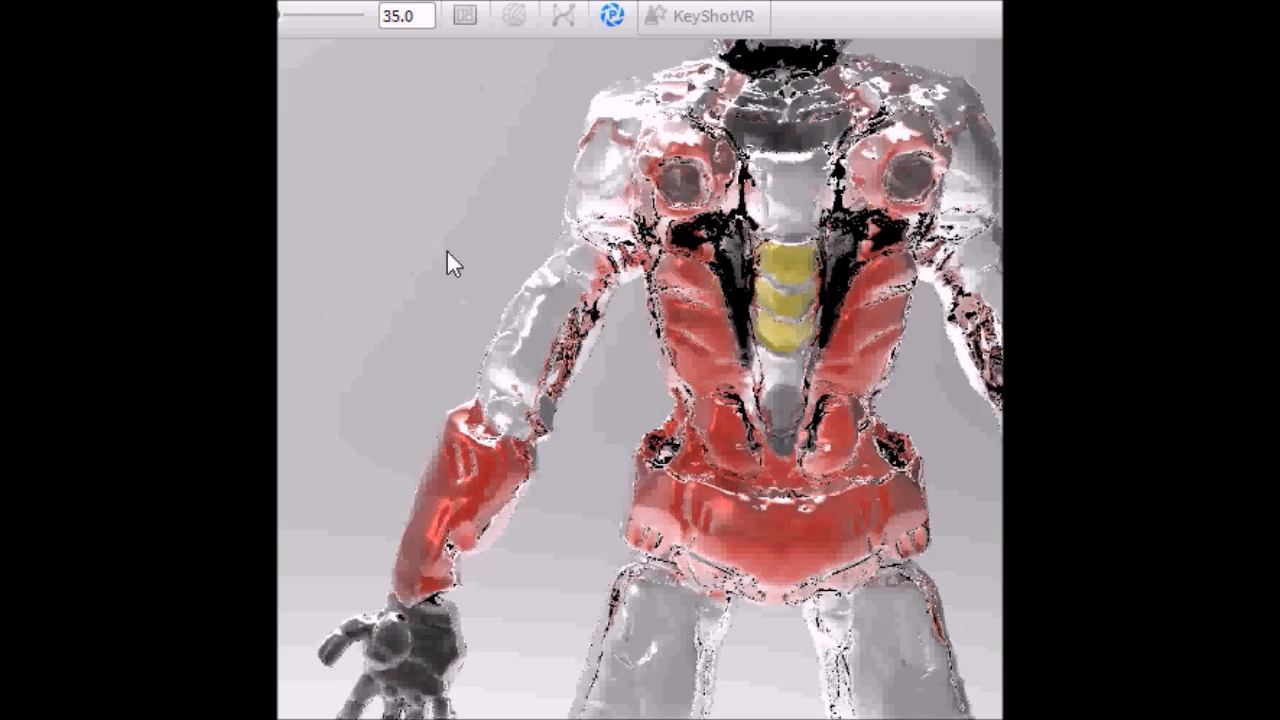
pyautogui.moveTo(447, 252); pyautogui.dragTo(663, 443)
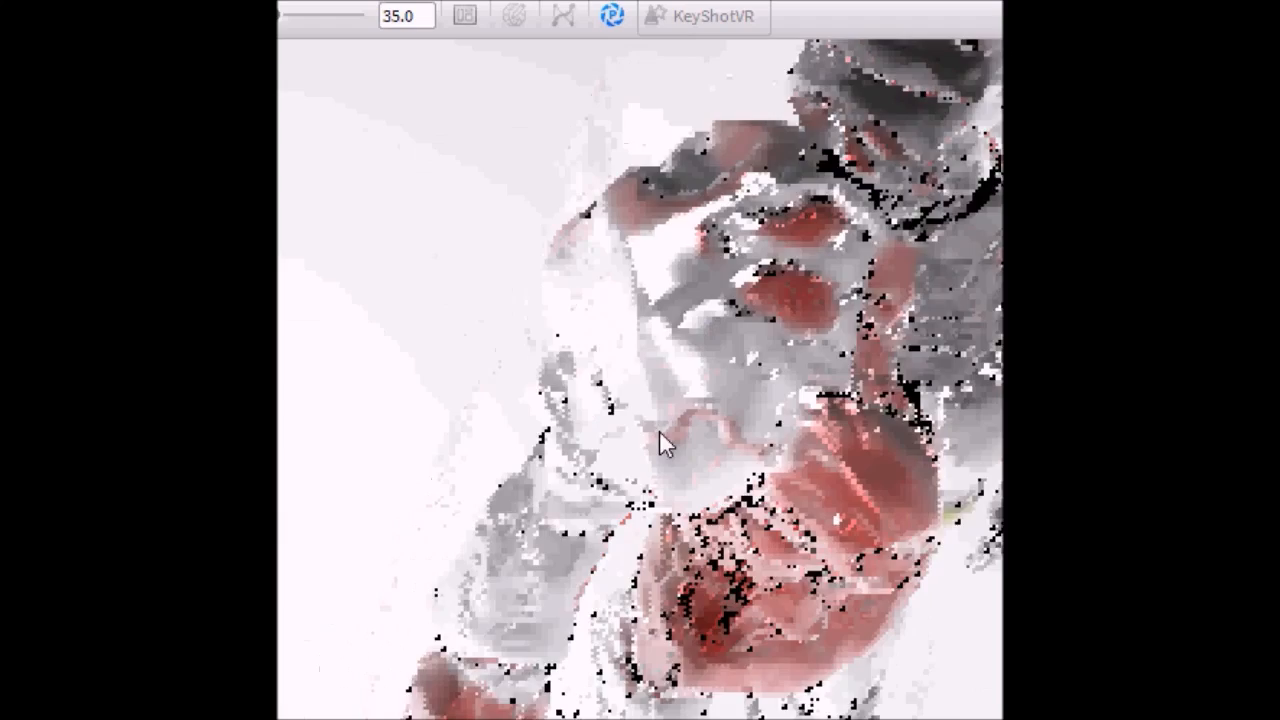
pyautogui.moveTo(321, 307); pyautogui.dragTo(81, 487, button='middle')
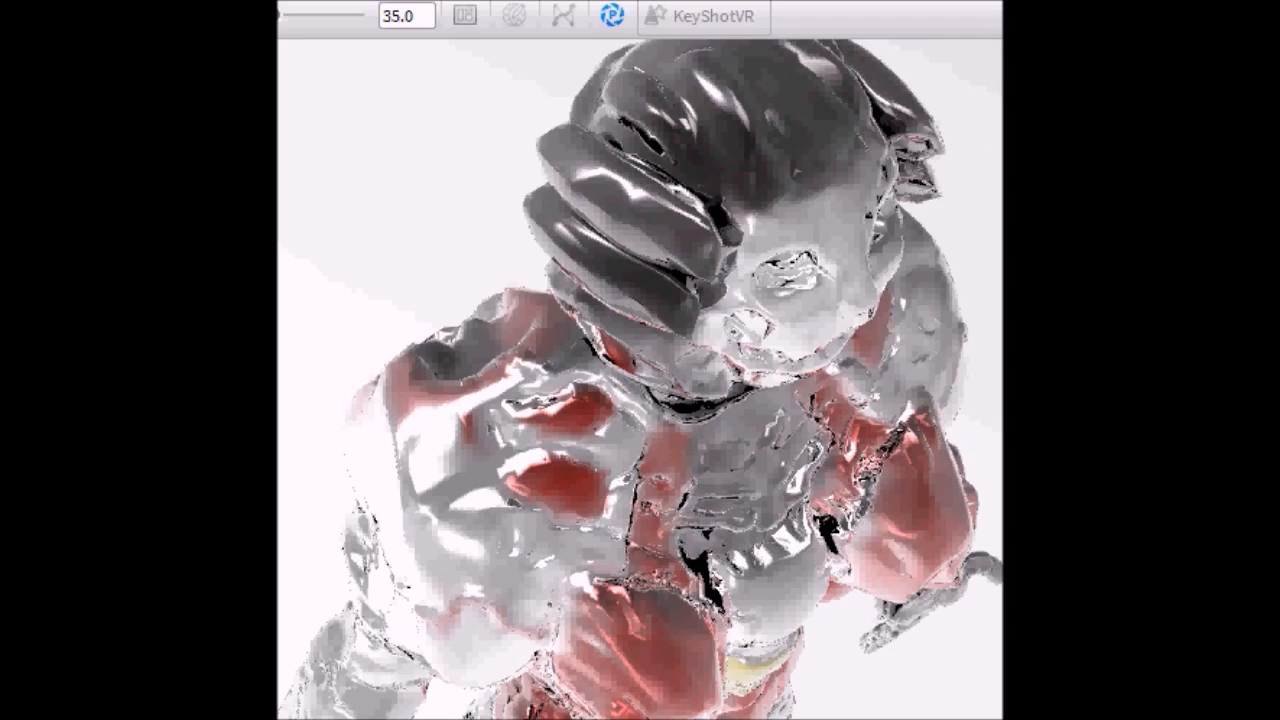
# Examine the robot's chest, waist and arms close up and from low and raised camera angles in Performance Mode
pyautogui.moveTo(875, 719); pyautogui.dragTo(682, 226)
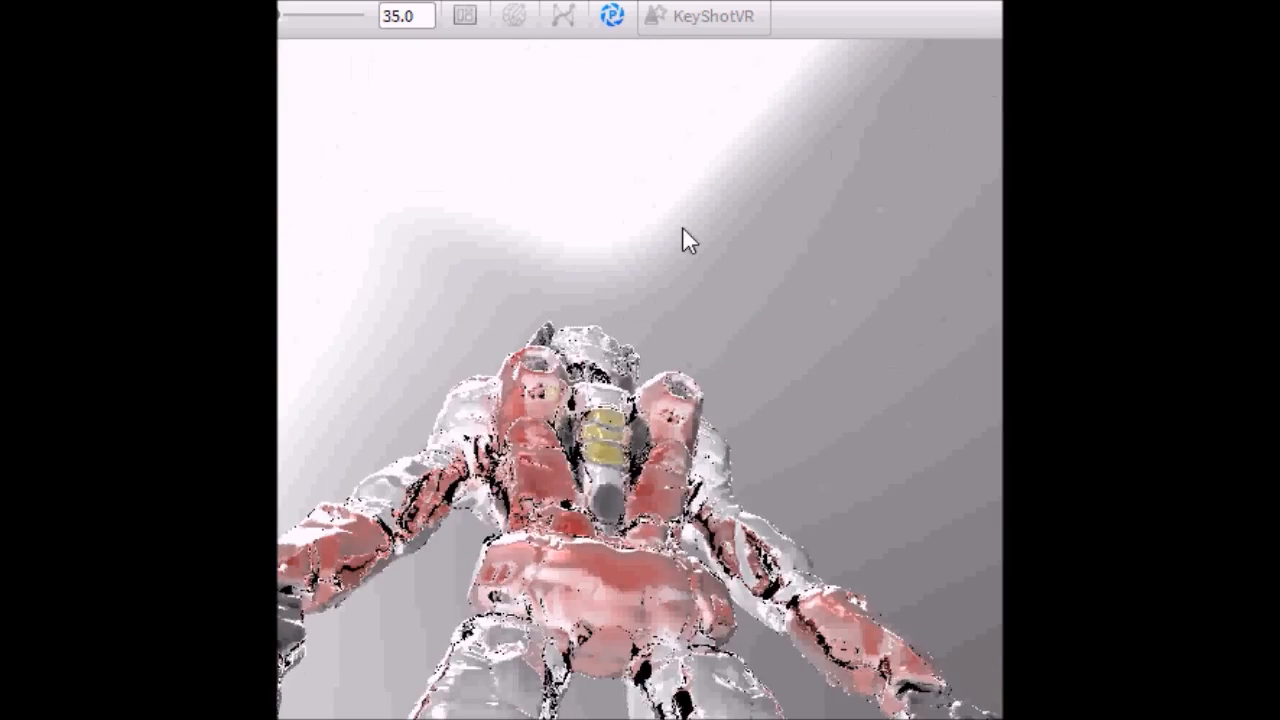
pyautogui.scroll(-2, 572, 458)
pyautogui.scroll(2, 572, 458)
pyautogui.scroll(3, 575, 465)
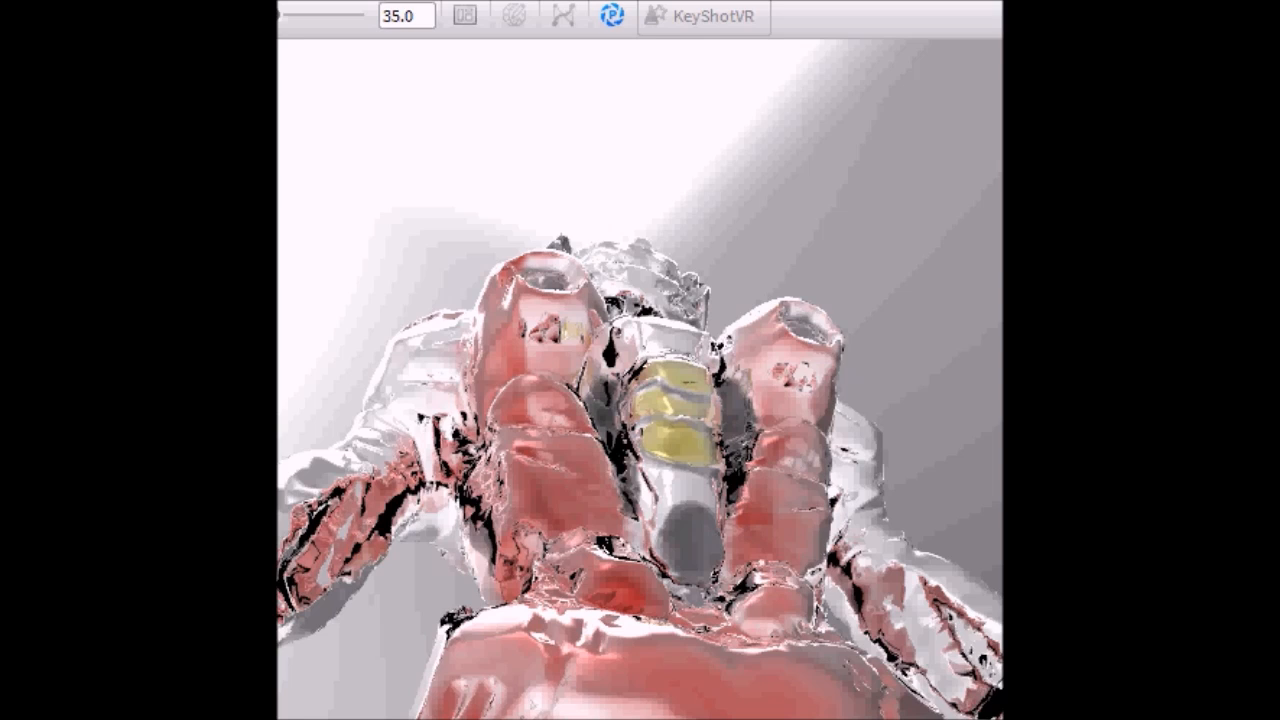
pyautogui.moveTo(620, 498); pyautogui.dragTo(616, 495)
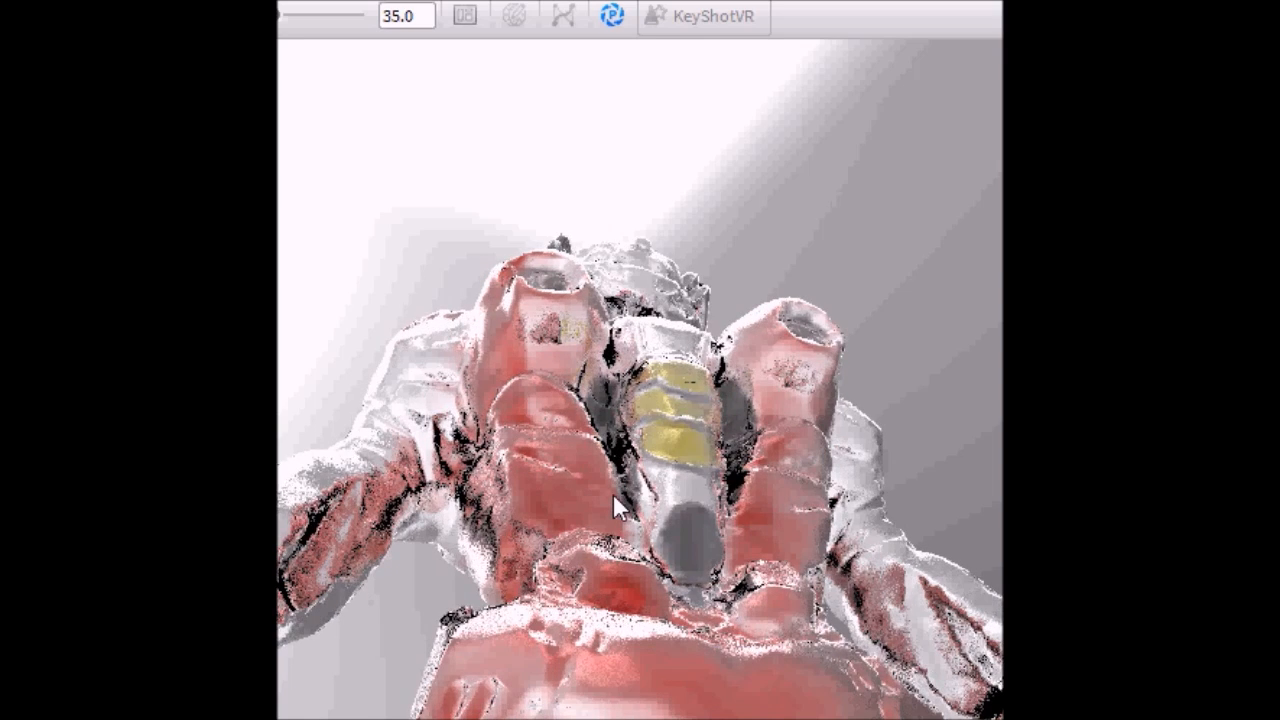
pyautogui.scroll(5, 612, 494)
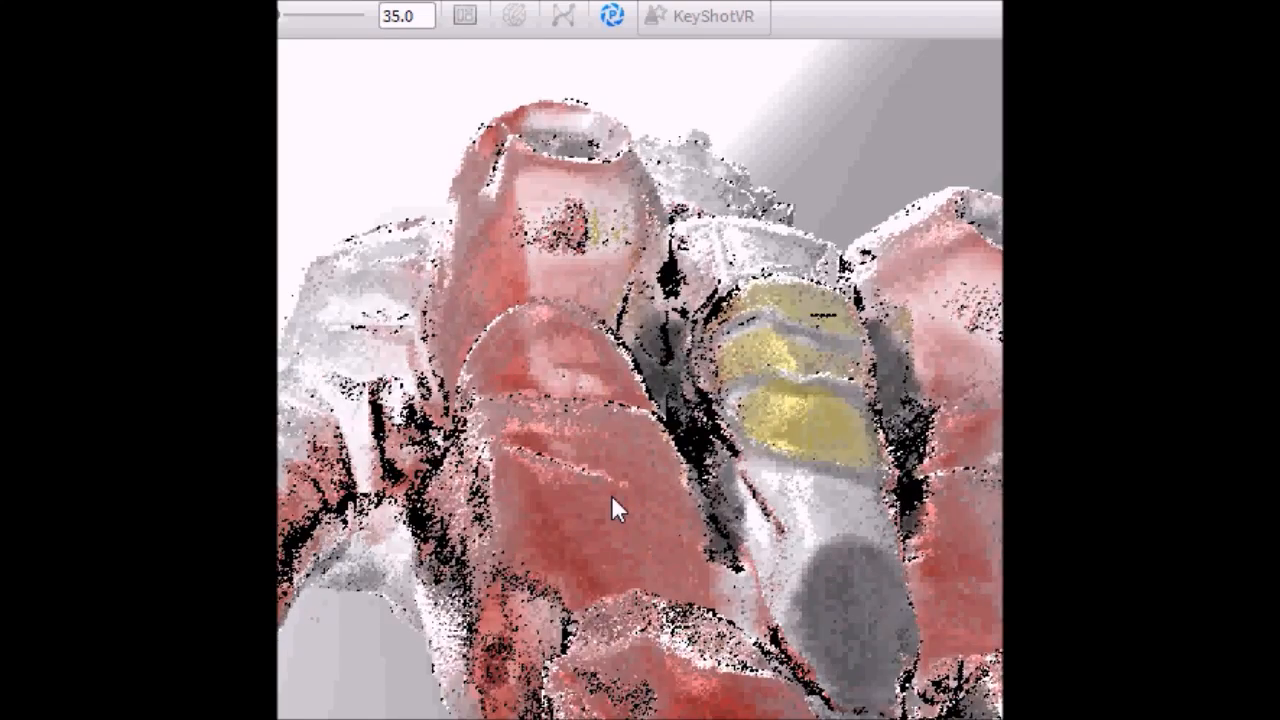
pyautogui.scroll(5, 349, 290)
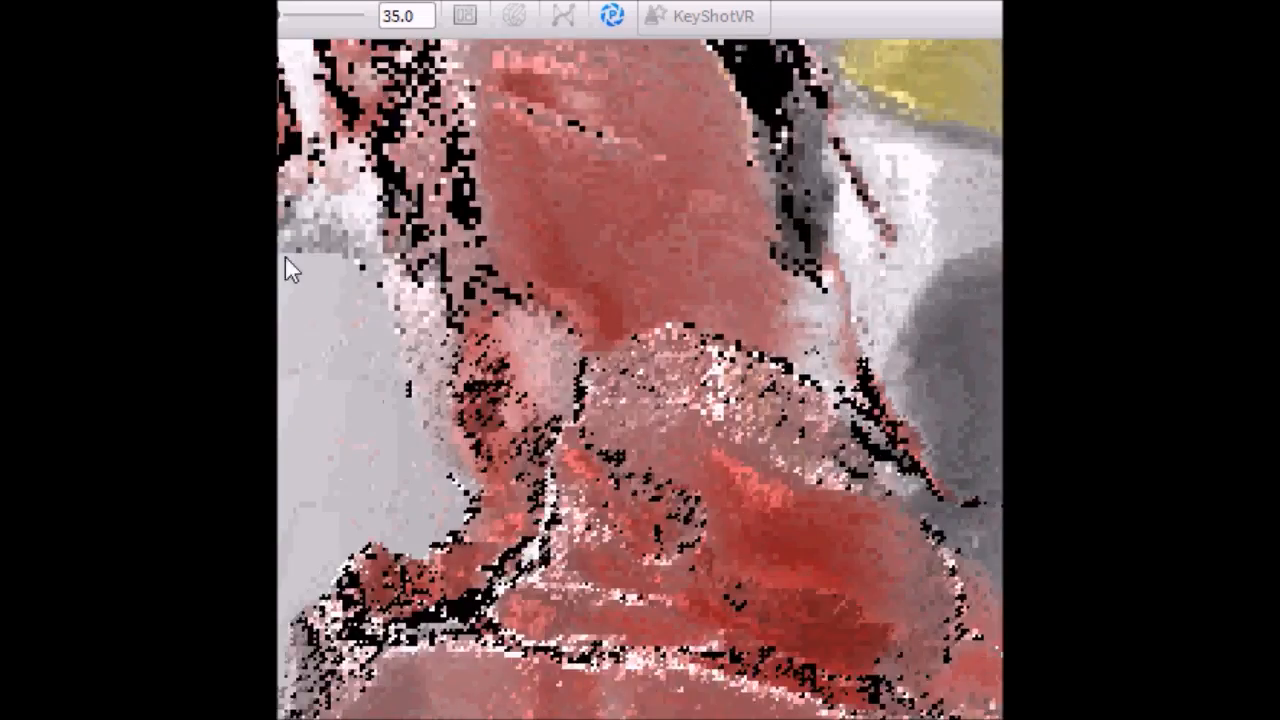
pyautogui.scroll(-5, 284, 433)
pyautogui.scroll(2, 282, 313)
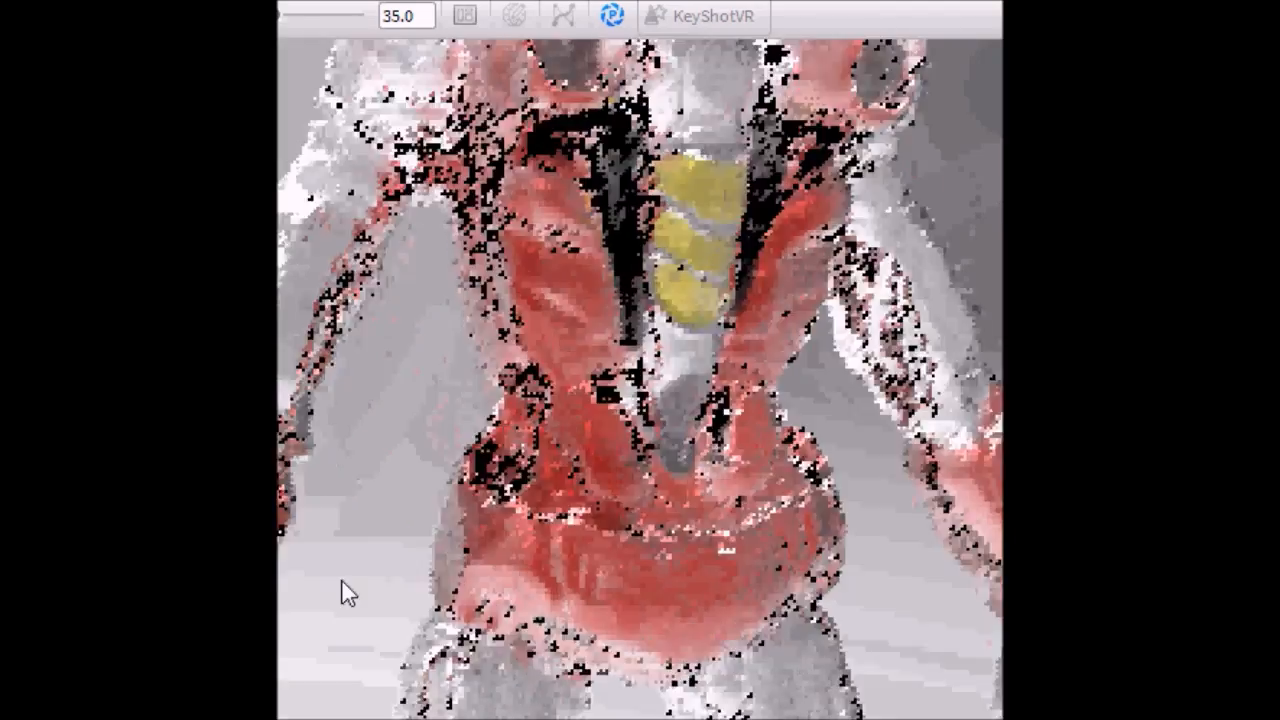
pyautogui.scroll(3, 391, 528)
pyautogui.scroll(-5, 389, 520)
pyautogui.scroll(2, 935, 405)
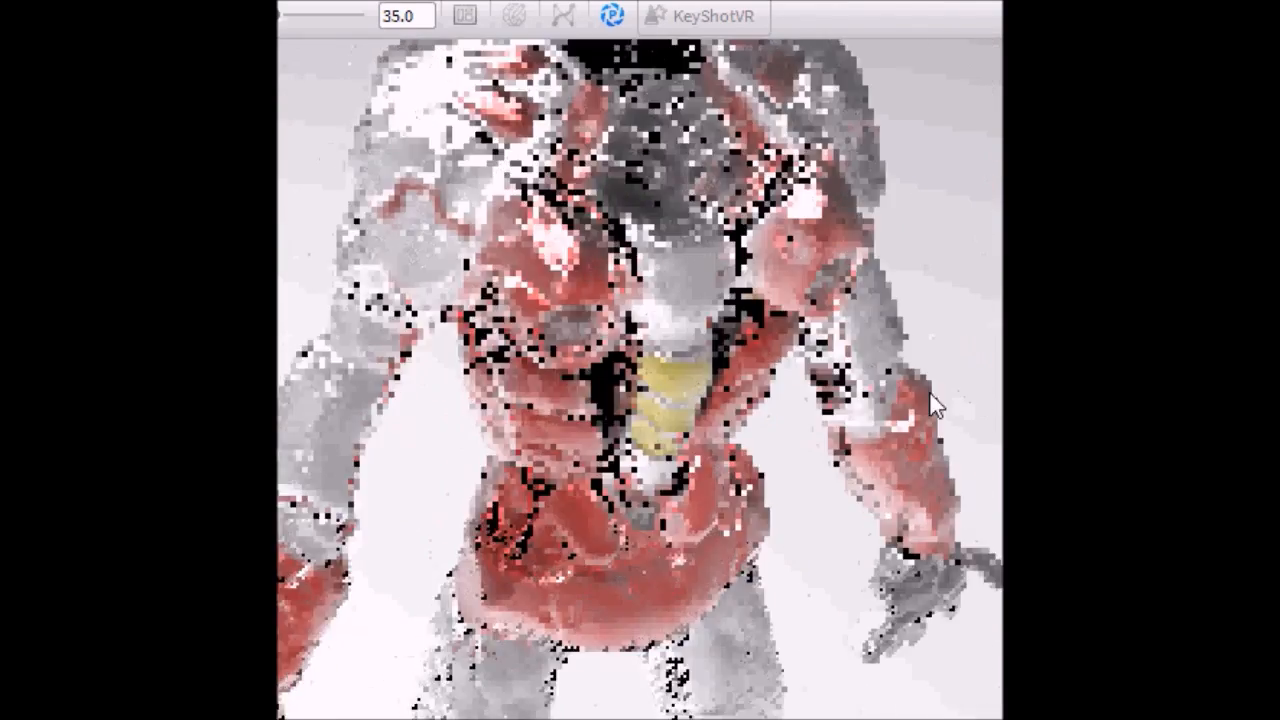
# Examine the robot's side, back, head and front torso from different camera angles in Performance Mode
pyautogui.moveTo(634, 411); pyautogui.dragTo(282, 397)
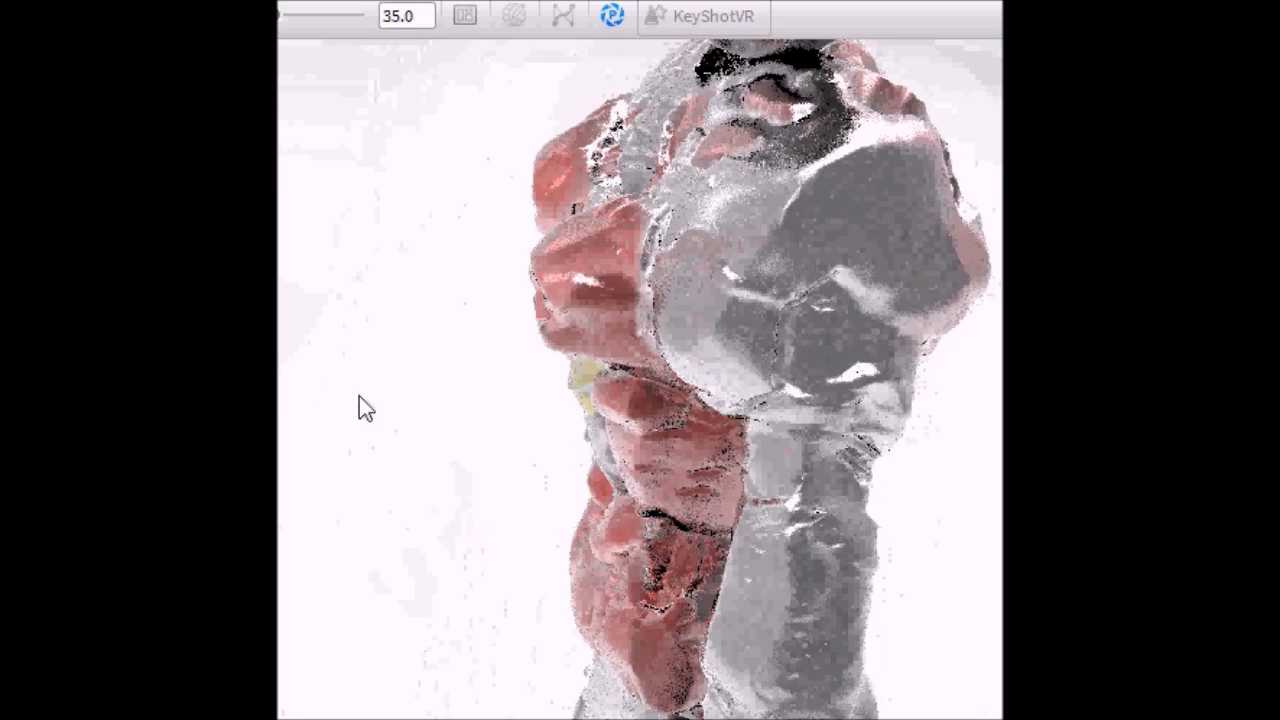
pyautogui.moveTo(404, 562); pyautogui.dragTo(282, 550)
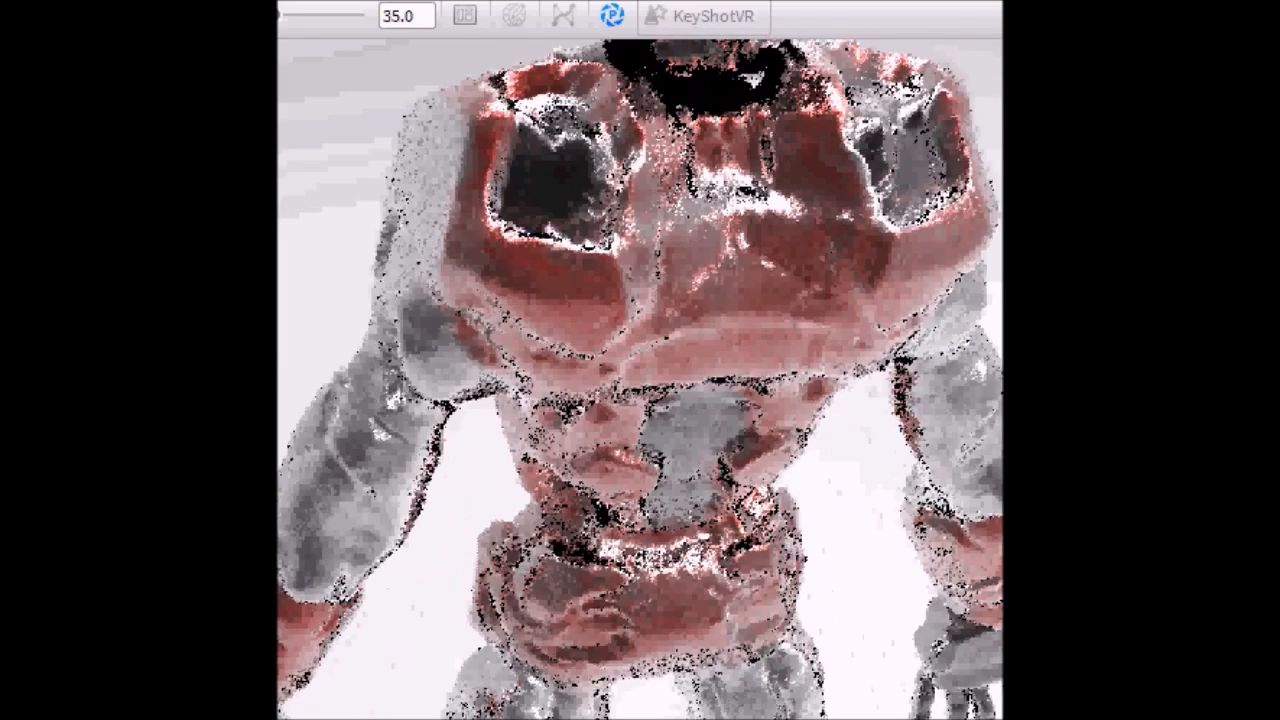
pyautogui.moveTo(564, 410); pyautogui.dragTo(566, 560)
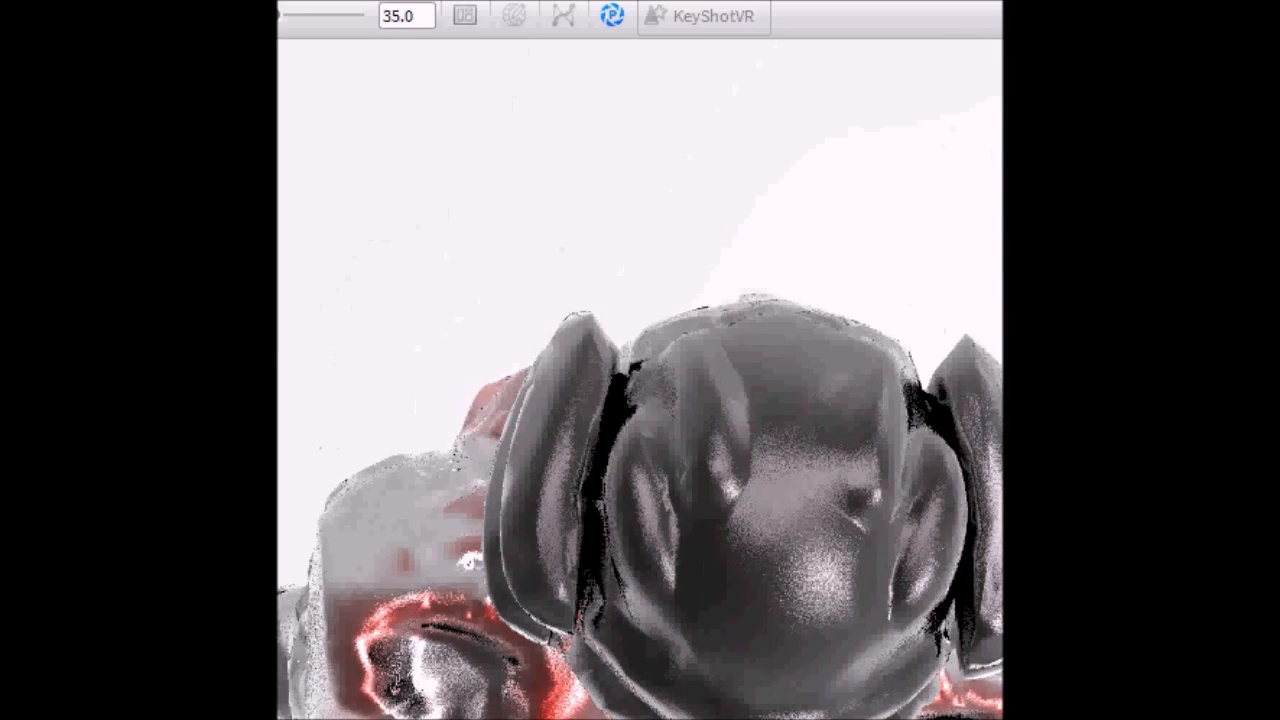
pyautogui.moveTo(566, 560); pyautogui.dragTo(505, 315)
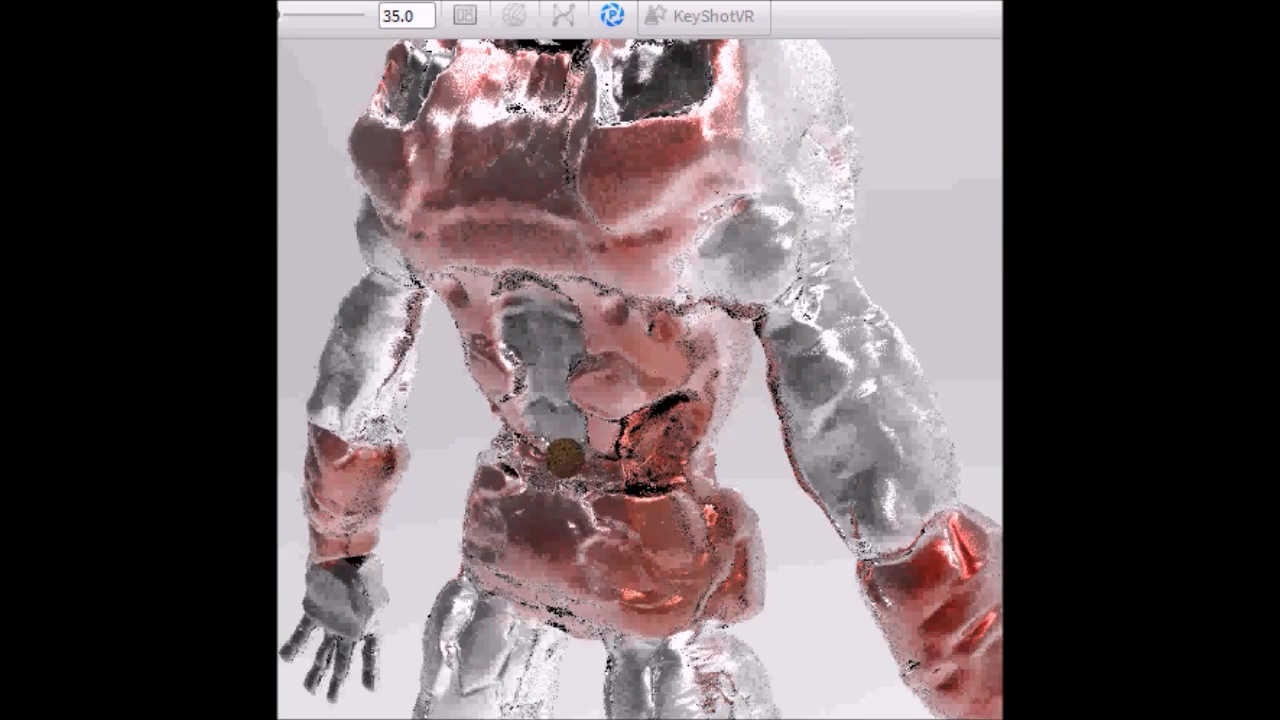
pyautogui.moveTo(565, 458); pyautogui.dragTo(565, 458)
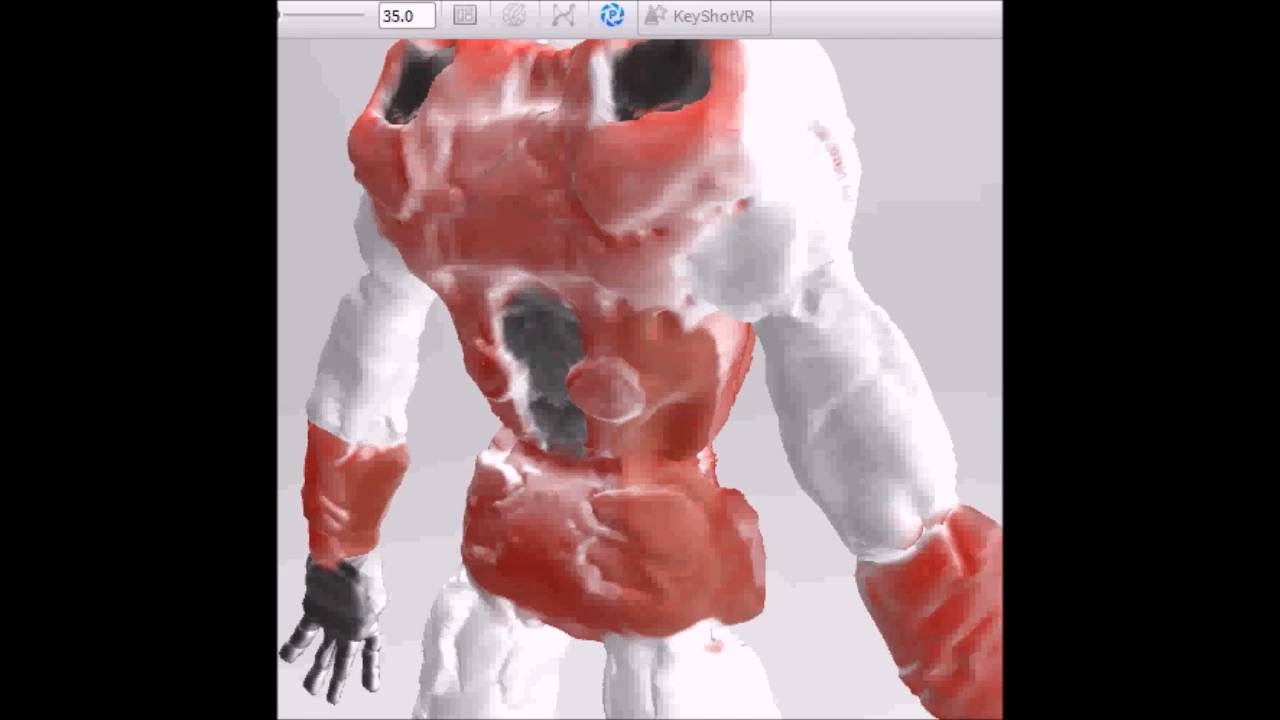
pyautogui.moveTo(950, 400)
pyautogui.mouseDown()
pyautogui.moveTo(655, 377)
pyautogui.moveTo(684, 361)
pyautogui.moveTo(411, 415)
pyautogui.moveTo(679, 390)
pyautogui.moveTo(956, 394)
pyautogui.mouseUp()
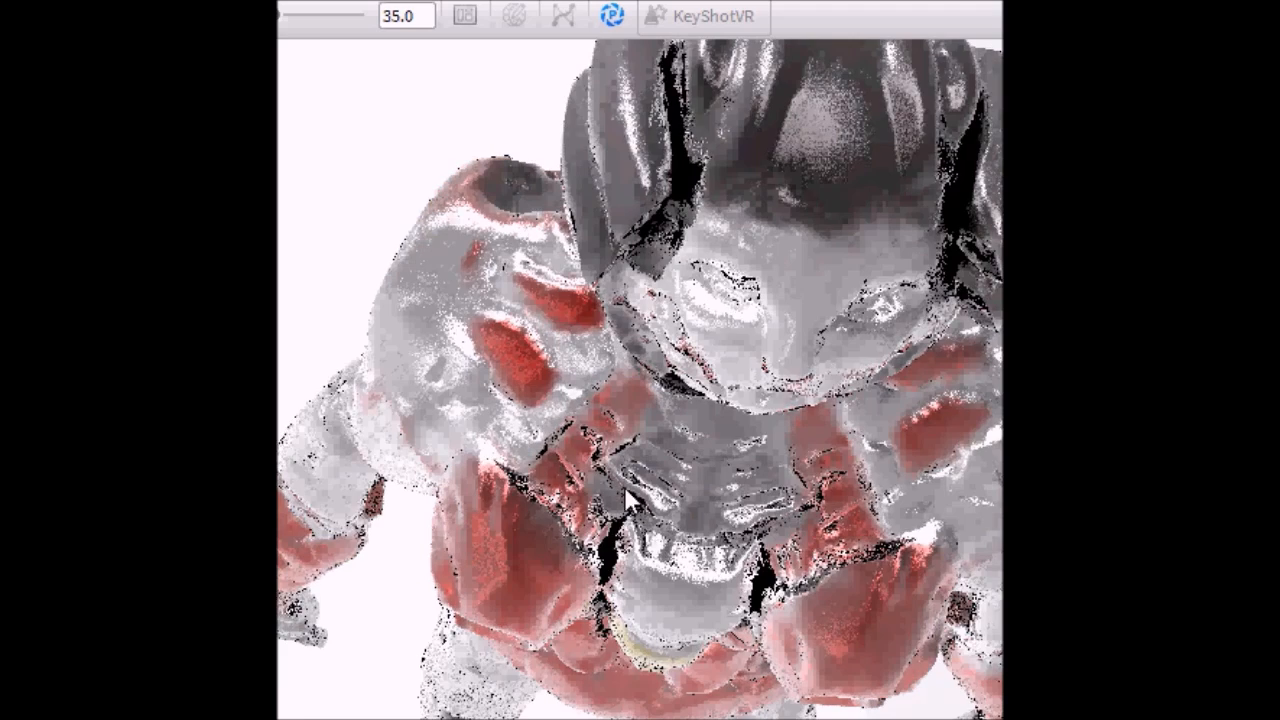
pyautogui.moveTo(680, 470); pyautogui.dragTo(600, 300)
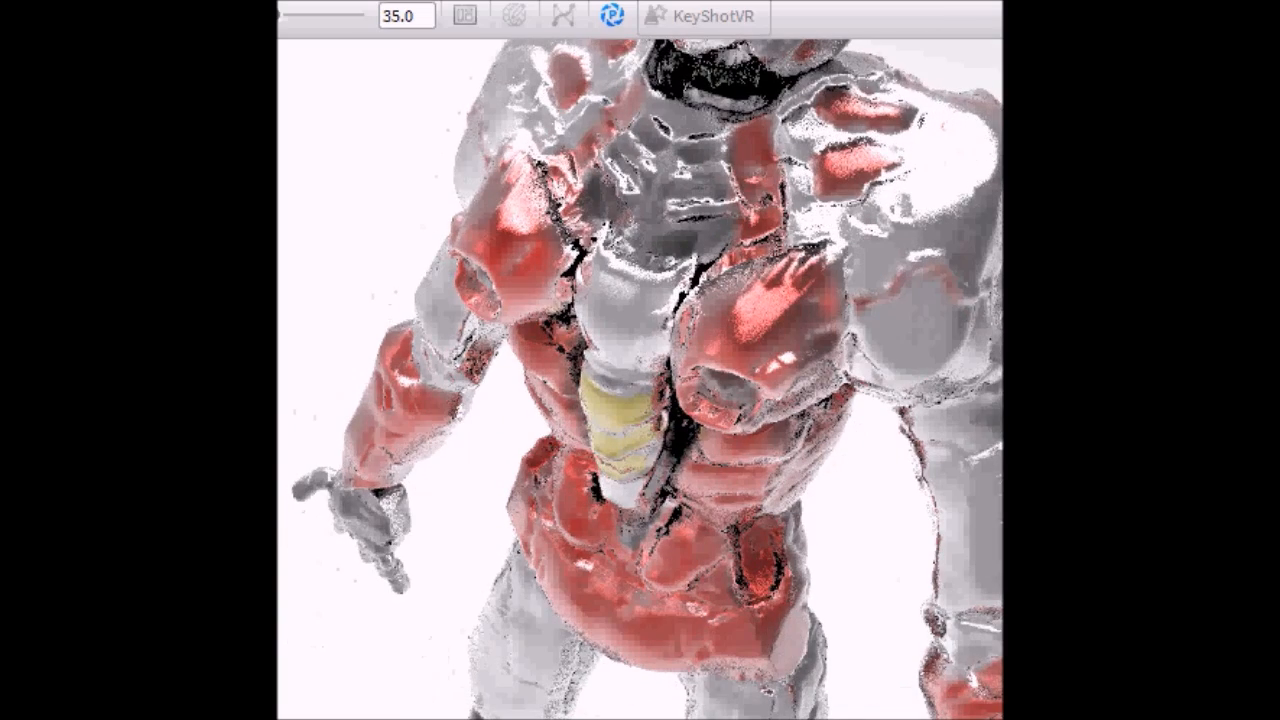
pyautogui.moveTo(640, 300); pyautogui.dragTo(540, 622, button='middle')
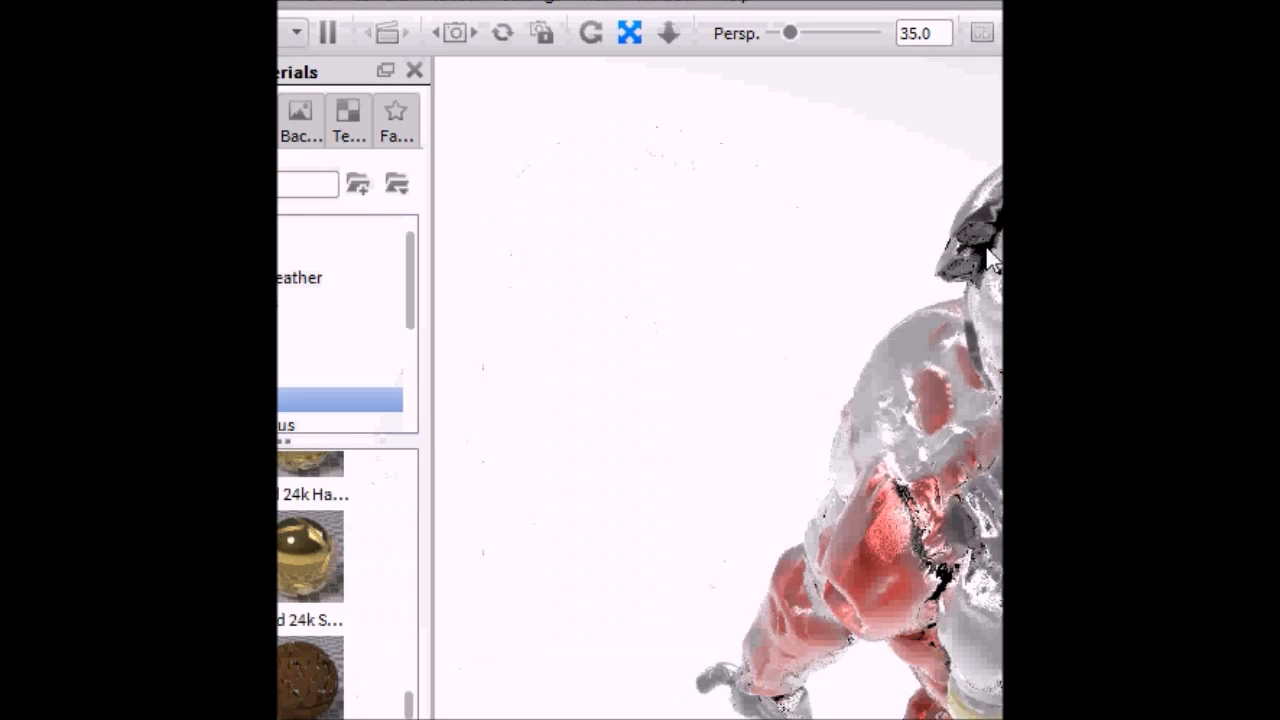
# Try to apply the scratched nickel material to the robot
pyautogui.scroll(-10, 417, 697)
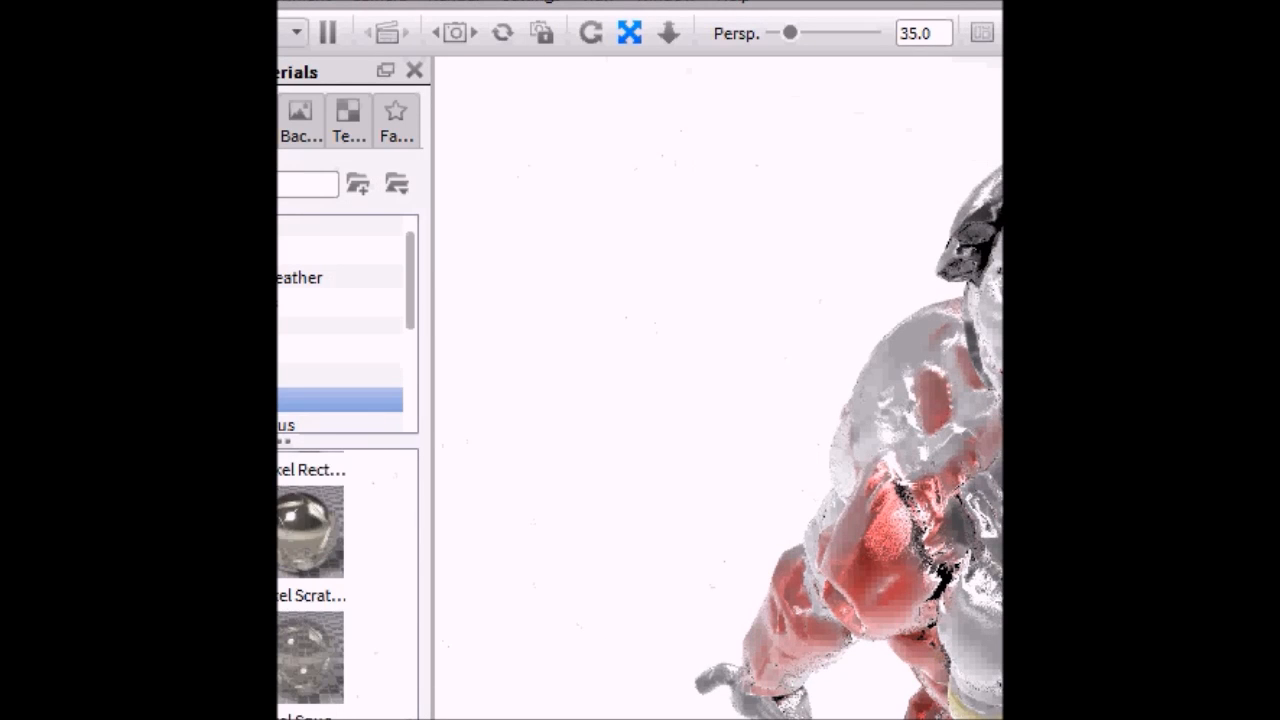
pyautogui.moveTo(316, 652); pyautogui.dragTo(880, 470)
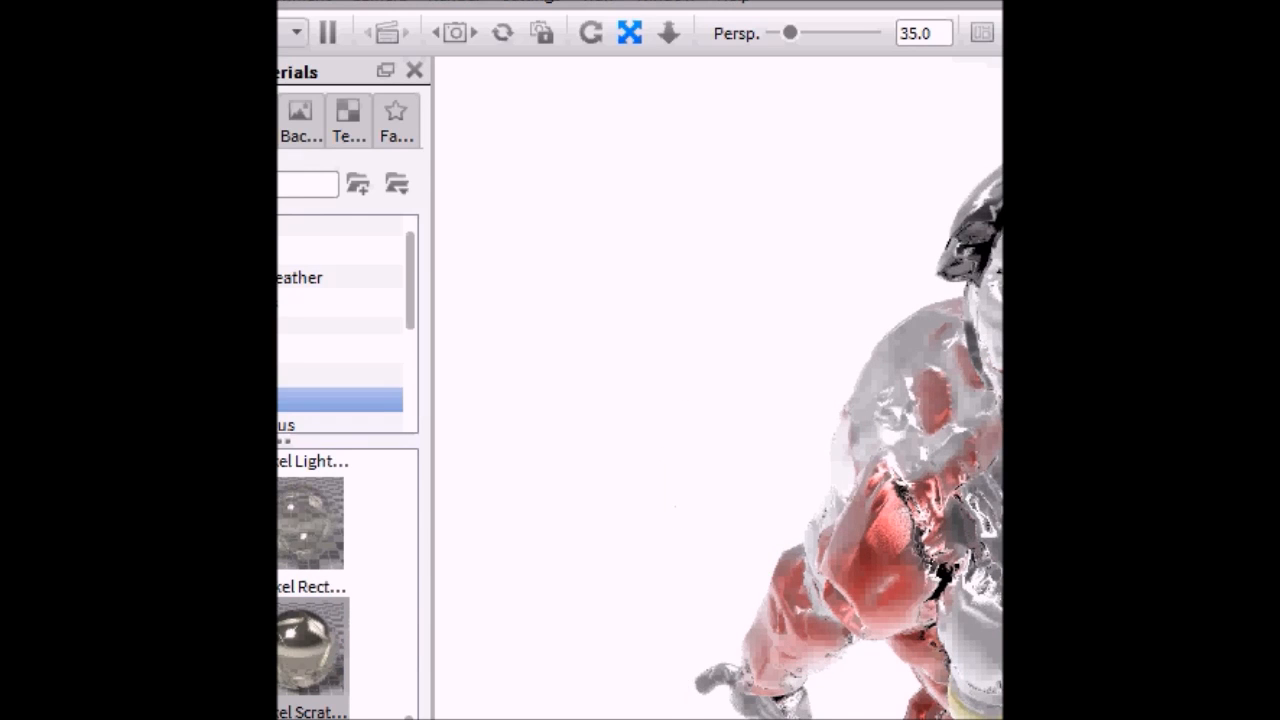
# Set the camera mode to Tumble and view the robot's head and torso from the side and a low angle
pyautogui.moveTo(880, 470); pyautogui.dragTo(855, 430)
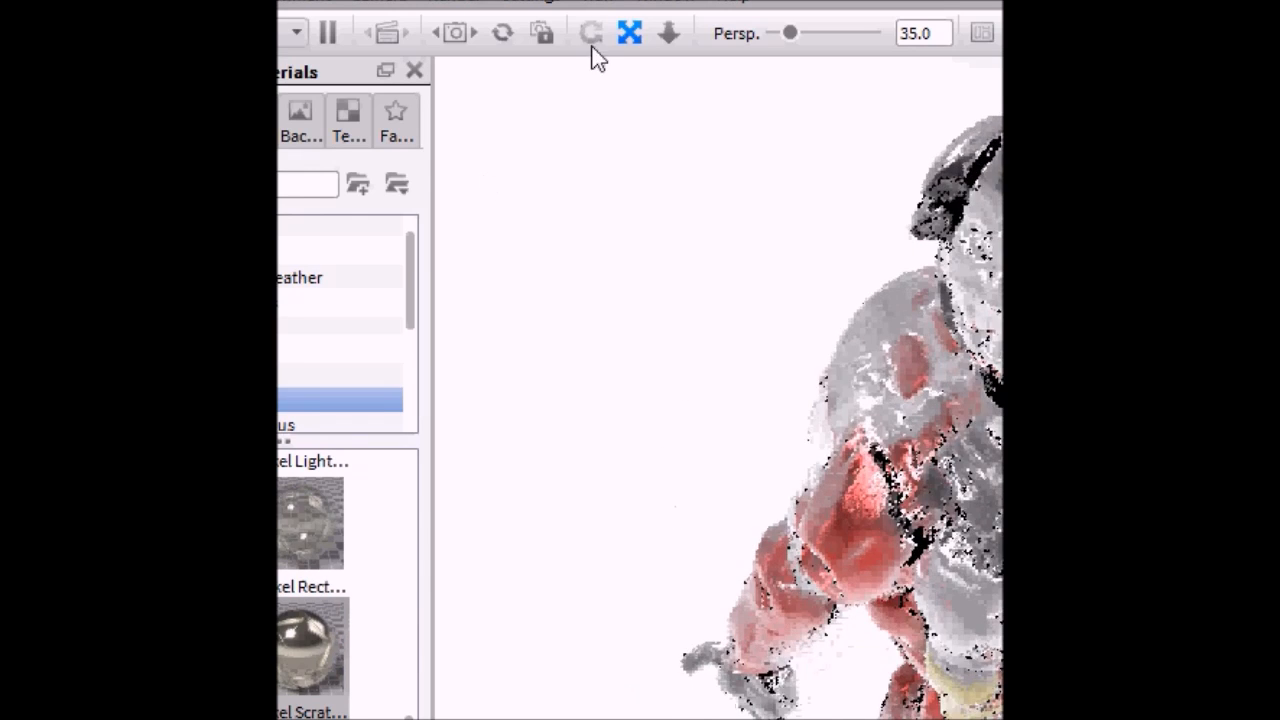
pyautogui.moveTo(661, 537); pyautogui.dragTo(503, 488)
pyautogui.moveTo(757, 334); pyautogui.dragTo(497, 371)
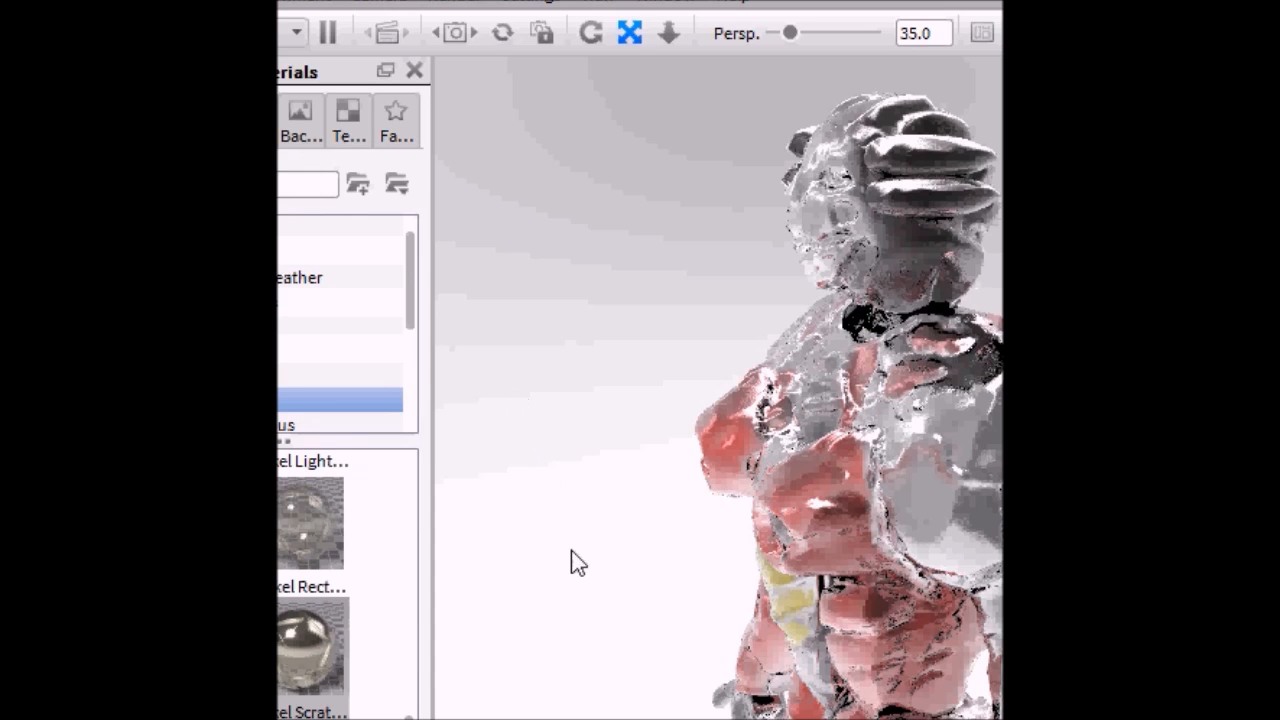
pyautogui.click(591, 33)
pyautogui.moveTo(602, 585); pyautogui.dragTo(672, 433)
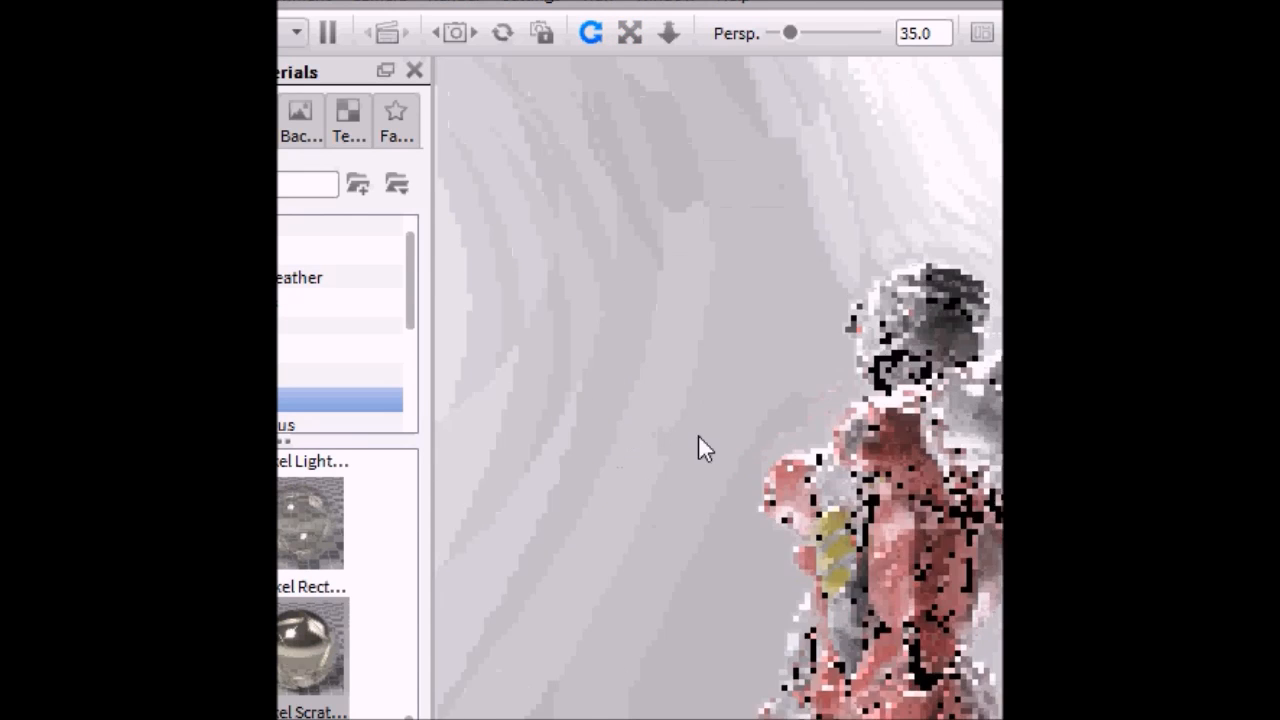
# Apply the Zinc Blue material to the robot
pyautogui.scroll(-10, 313, 585)
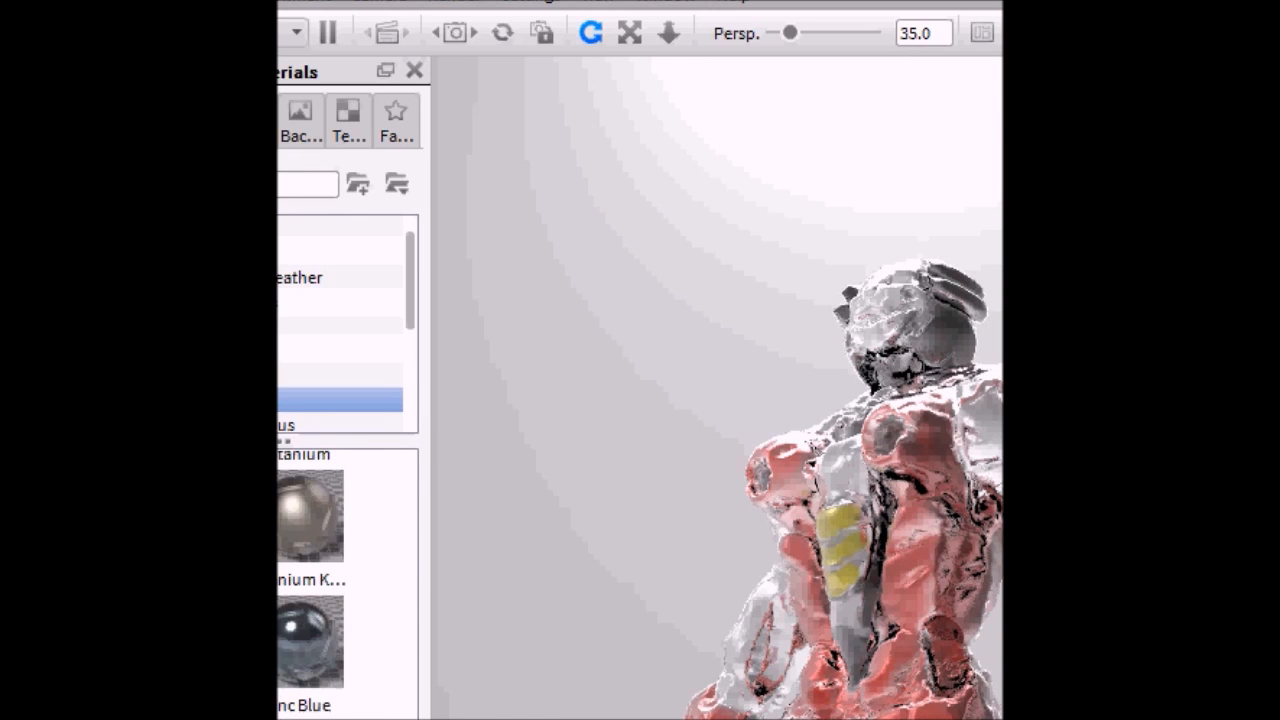
pyautogui.moveTo(845, 615); pyautogui.dragTo(842, 612)
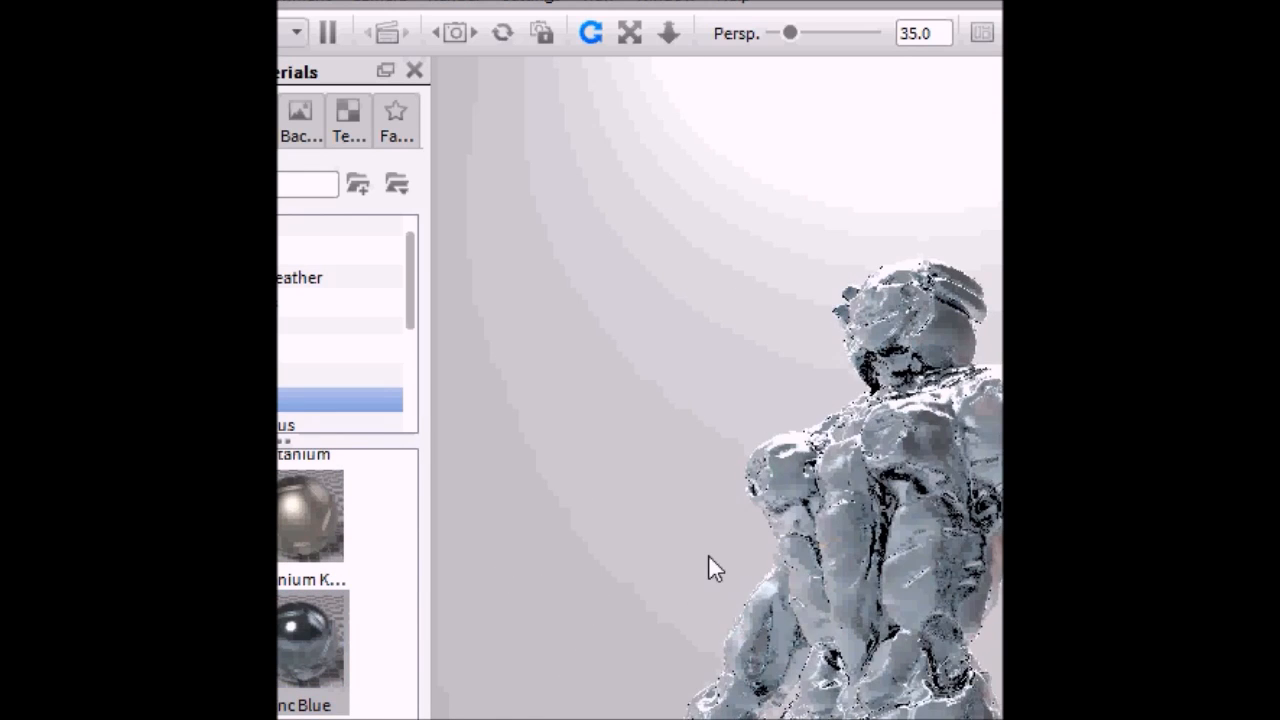
# Examine the Zinc Blue finish on the robot's chest, neck, back and head, both close up and at a distance
pyautogui.moveTo(615, 478); pyautogui.dragTo(801, 410)
pyautogui.scroll(5, 650, 357)
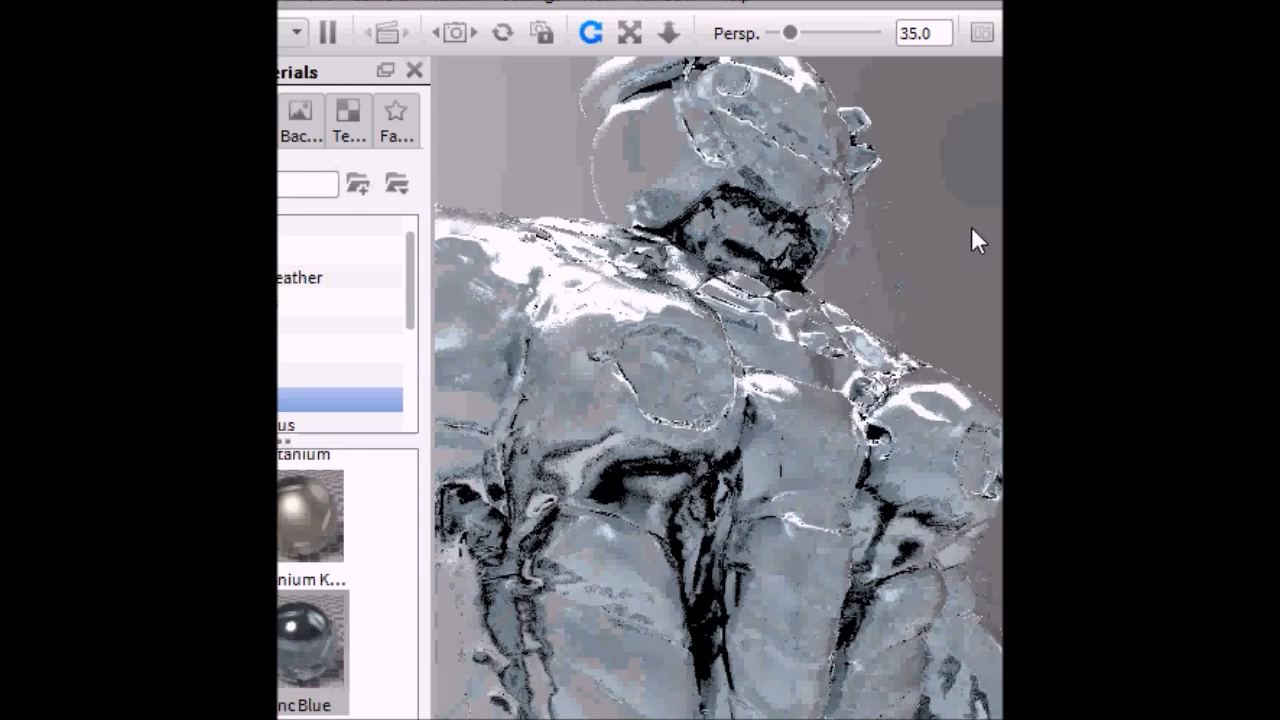
pyautogui.scroll(4, 980, 327)
pyautogui.scroll(3, 828, 310)
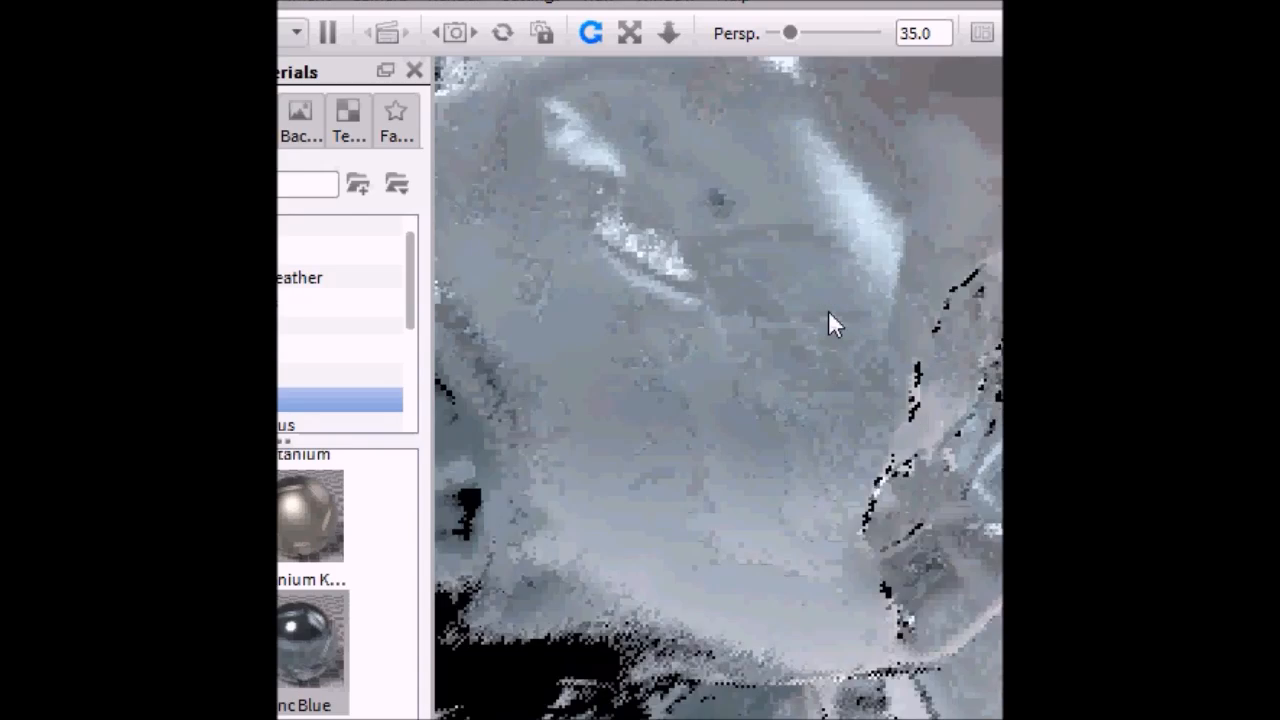
pyautogui.scroll(-6, 828, 310)
pyautogui.moveTo(694, 267); pyautogui.dragTo(764, 395)
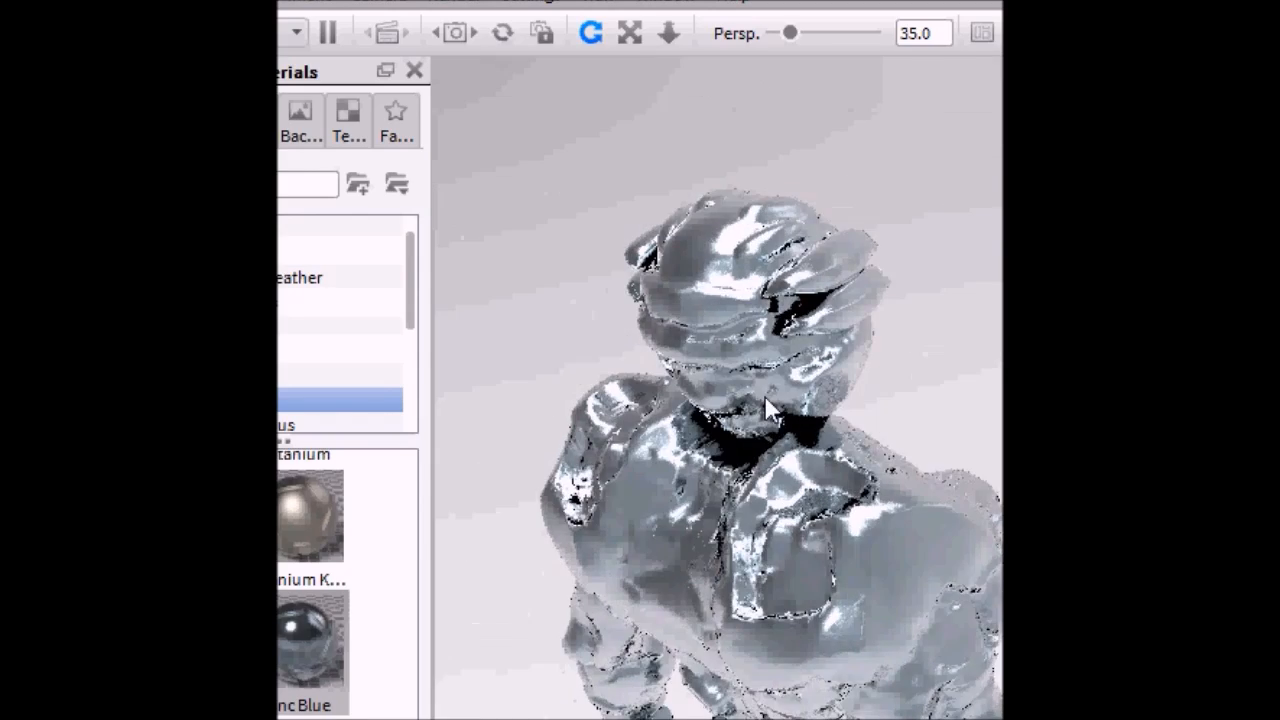
pyautogui.scroll(5, 764, 395)
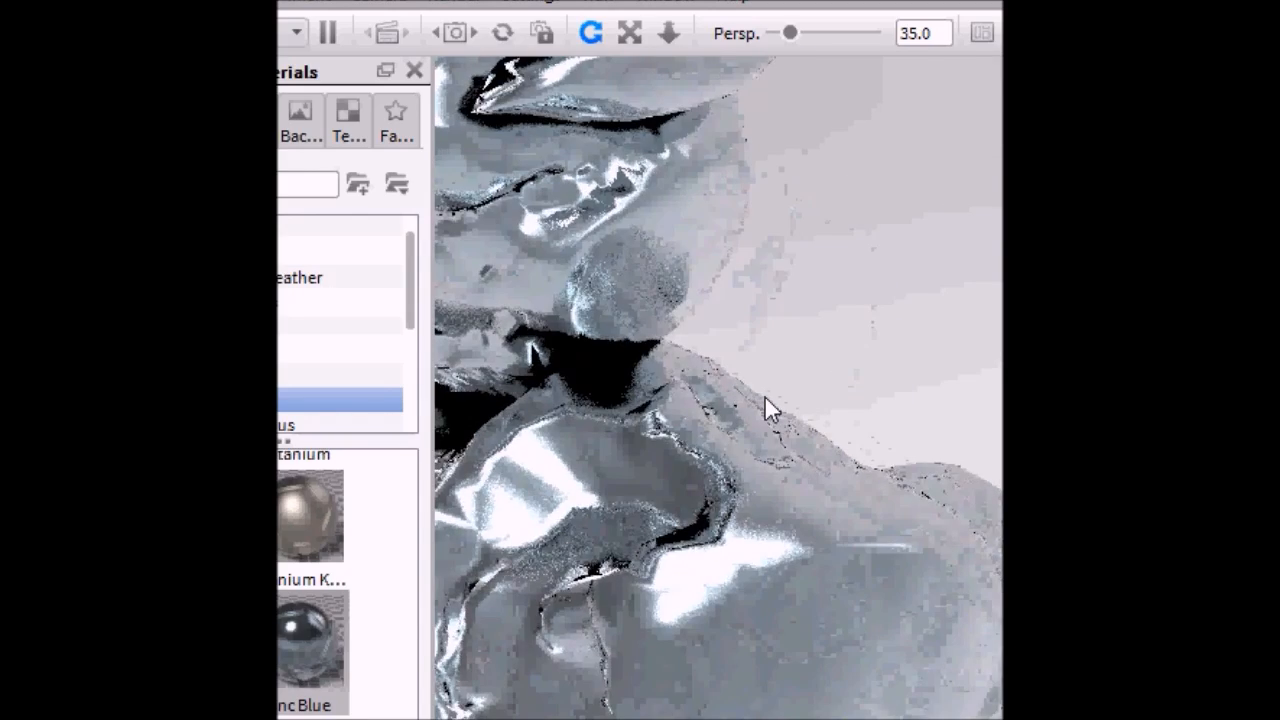
pyautogui.scroll(-5, 764, 395)
pyautogui.moveTo(514, 363); pyautogui.dragTo(686, 356)
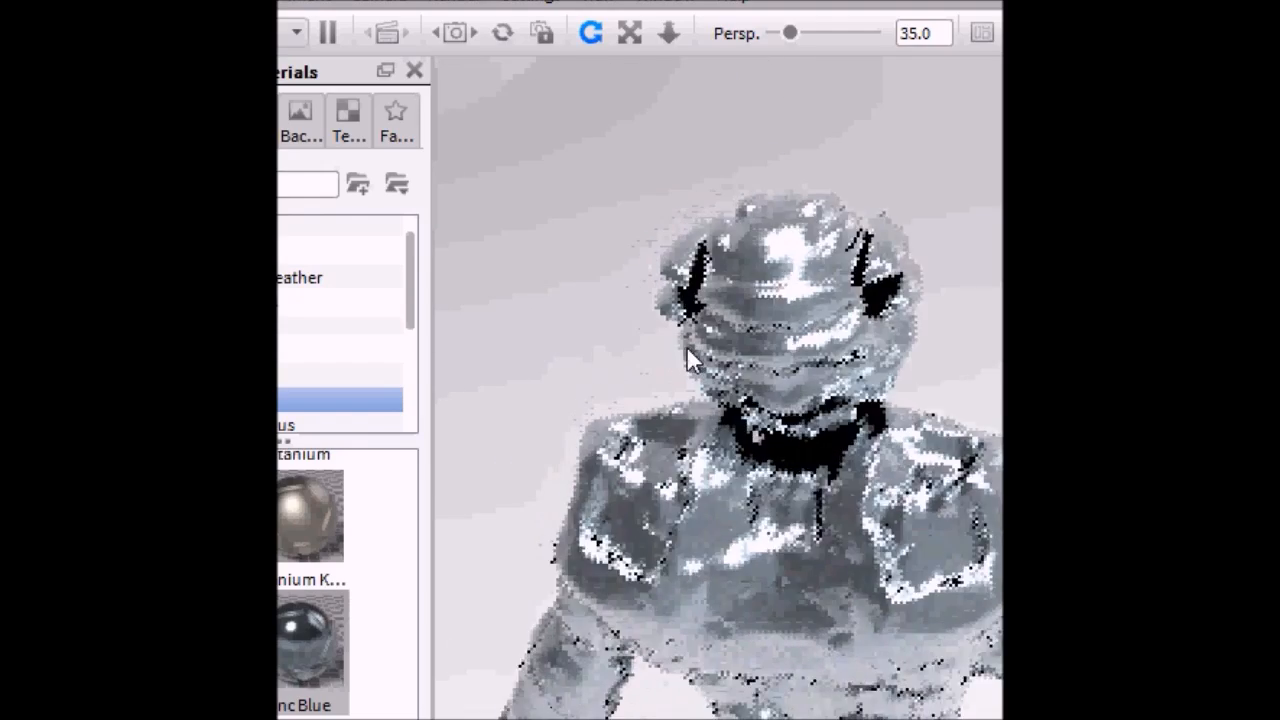
pyautogui.scroll(-3, 661, 344)
pyautogui.scroll(6, 658, 344)
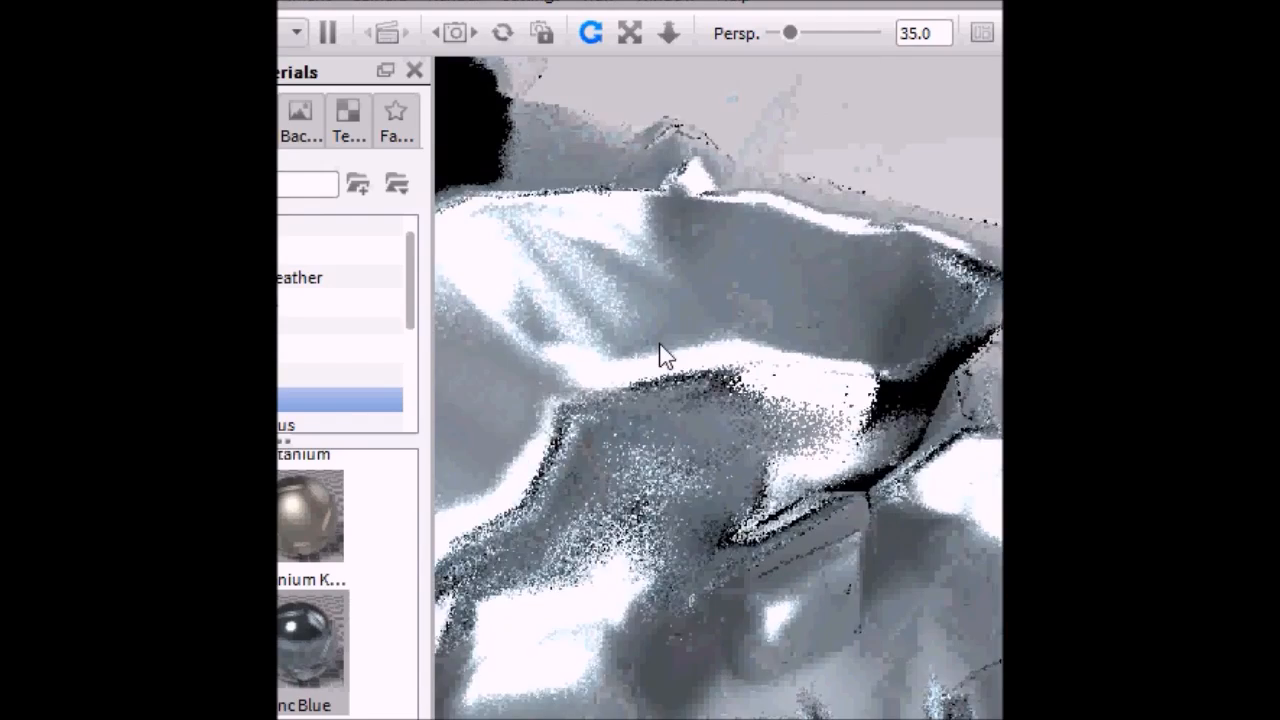
pyautogui.scroll(-5, 660, 352)
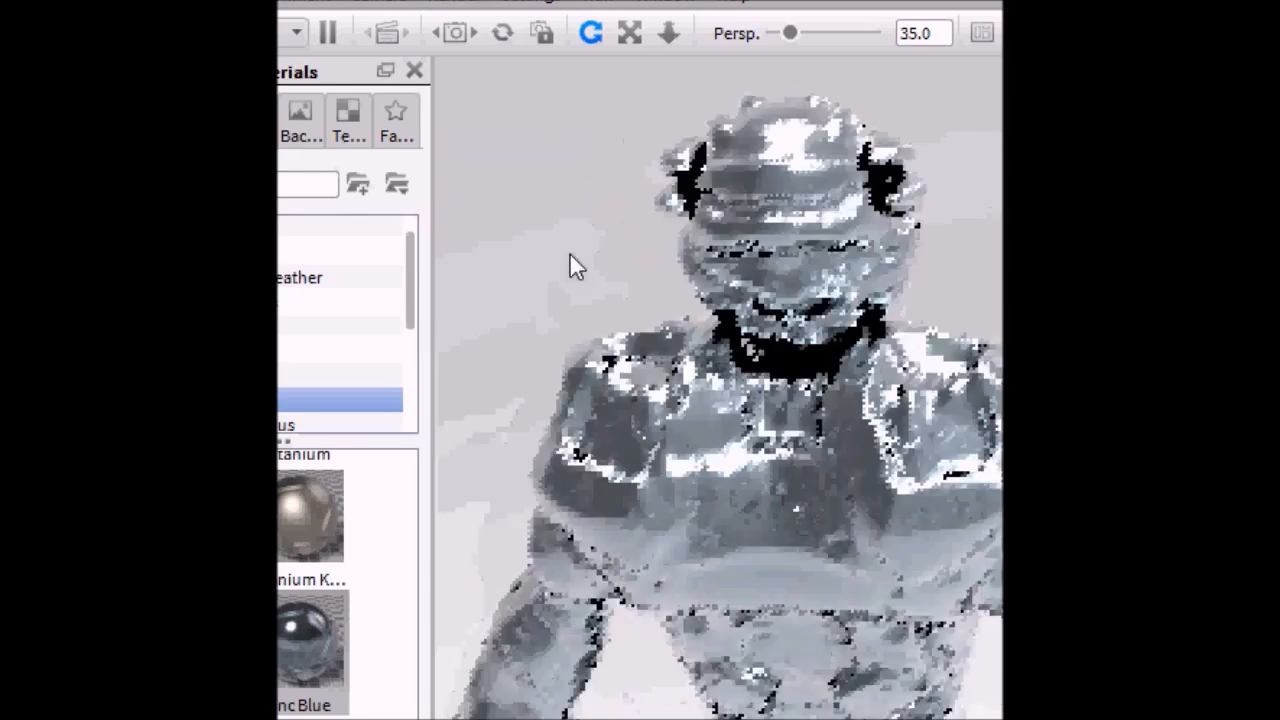
pyautogui.moveTo(569, 252); pyautogui.dragTo(597, 488)
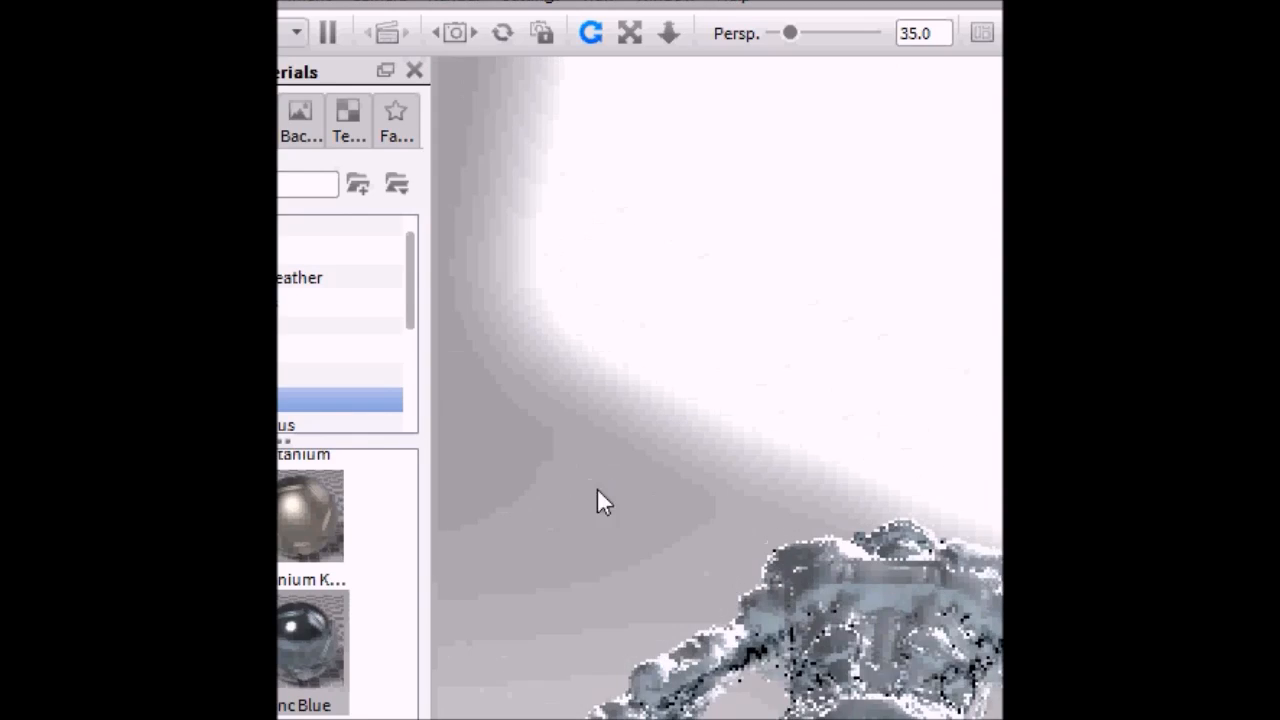
# Inspect the Zinc Blue finish on the robot's shoulders and arms from above and from behind
pyautogui.click(590, 33)
pyautogui.moveTo(768, 318); pyautogui.dragTo(340, 529)
pyautogui.moveTo(899, 384); pyautogui.dragTo(760, 470)
pyautogui.scroll(2, 928, 477)
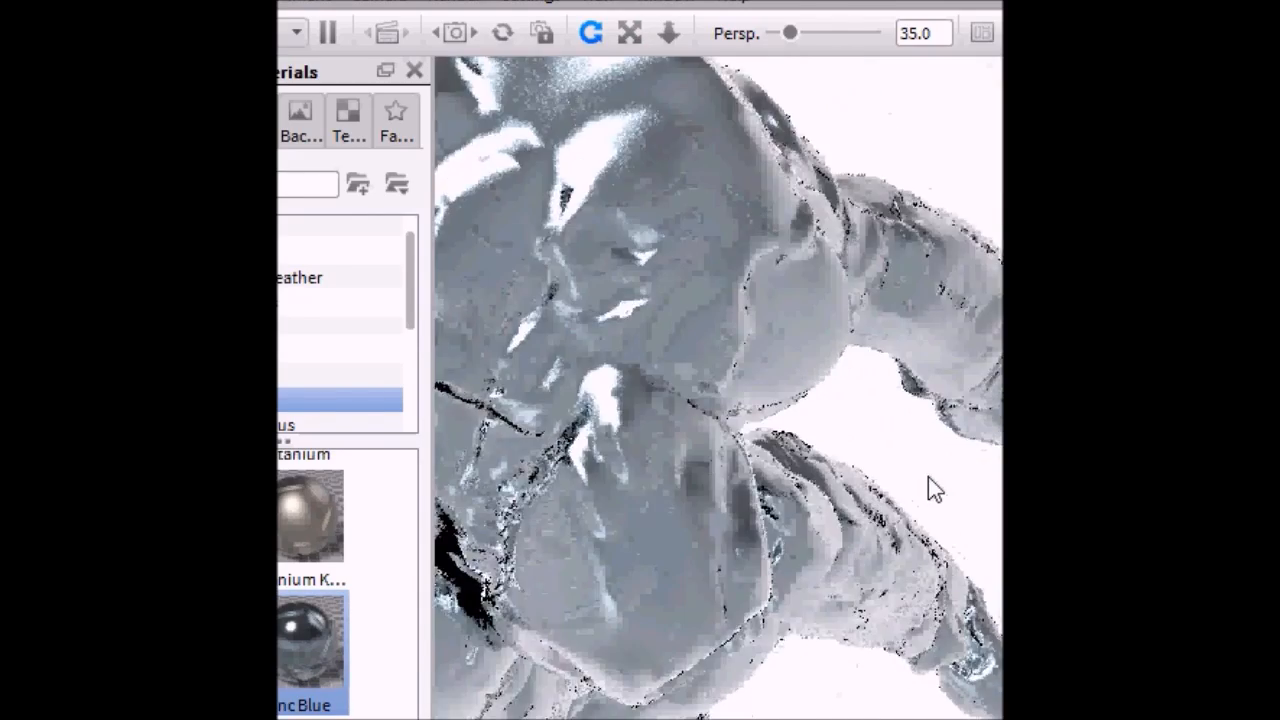
pyautogui.scroll(-4, 928, 477)
pyautogui.moveTo(712, 176); pyautogui.dragTo(998, 438)
pyautogui.moveTo(711, 134); pyautogui.dragTo(1000, 470)
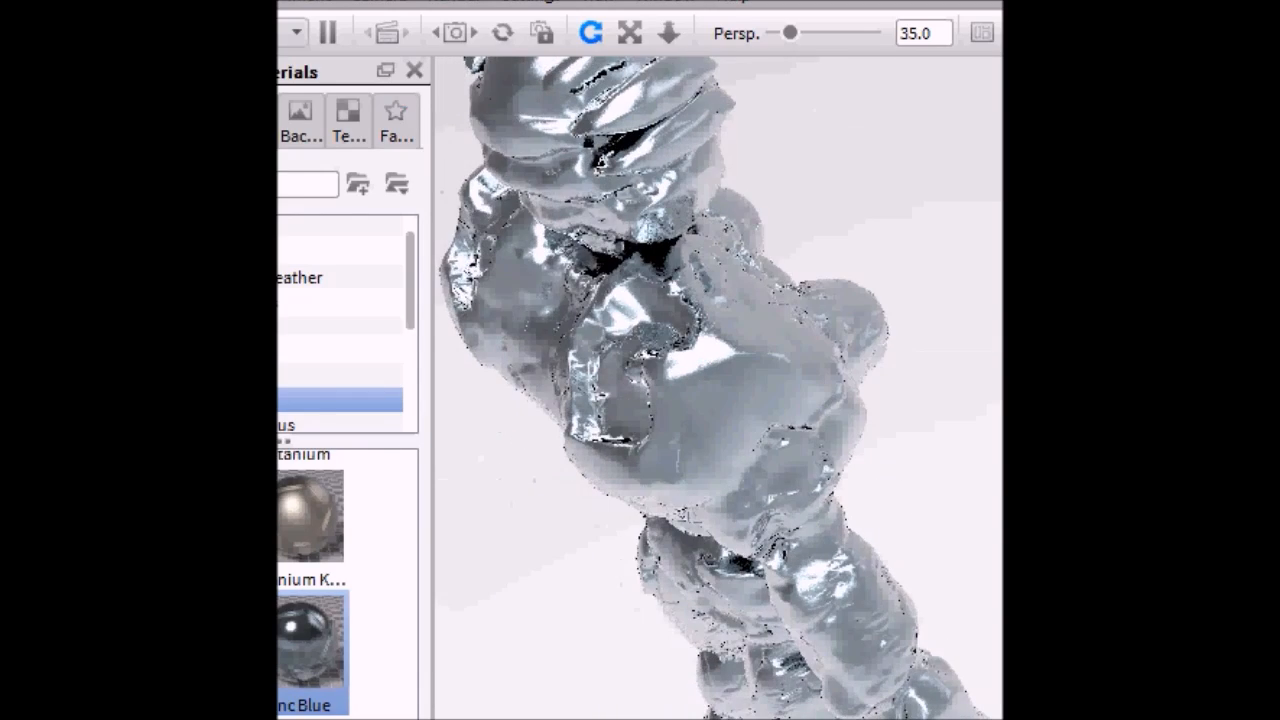
# Compare the robot's finishes by undoing the Zinc Blue assignment, reapplying the material and undoing it again
pyautogui.click(340, 28)
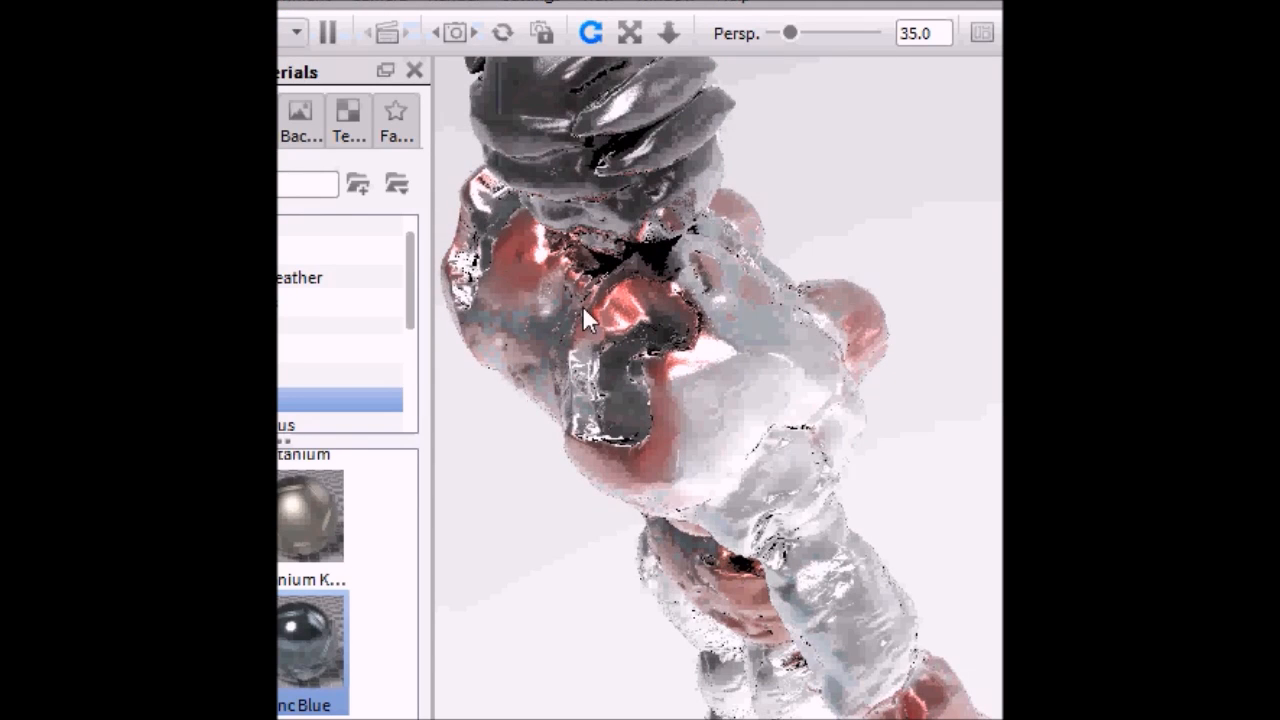
pyautogui.moveTo(299, 632); pyautogui.dragTo(737, 514)
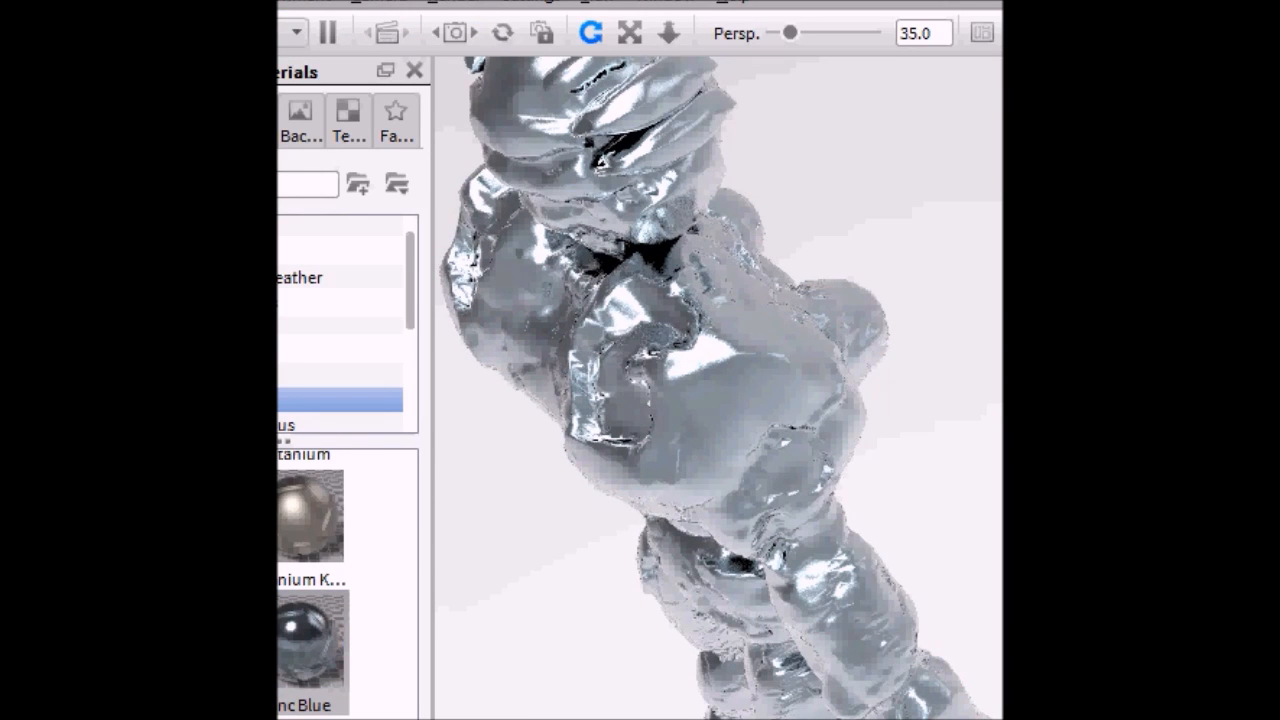
pyautogui.hotkey('ctrl', 'z')
pyautogui.click(280, 4)
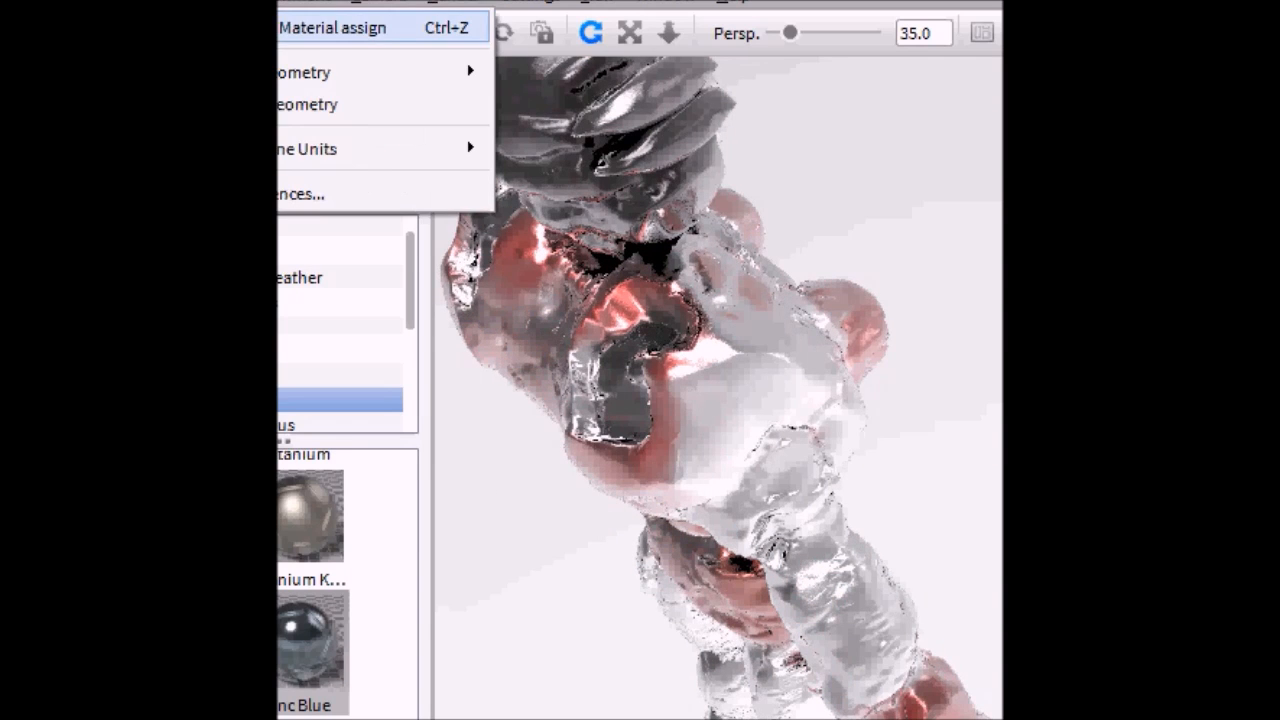
# Undo the Zinc Blue assignment and try the titanium material beside Zinc Blue on the robot, viewing its back and front
pyautogui.click(300, 27)
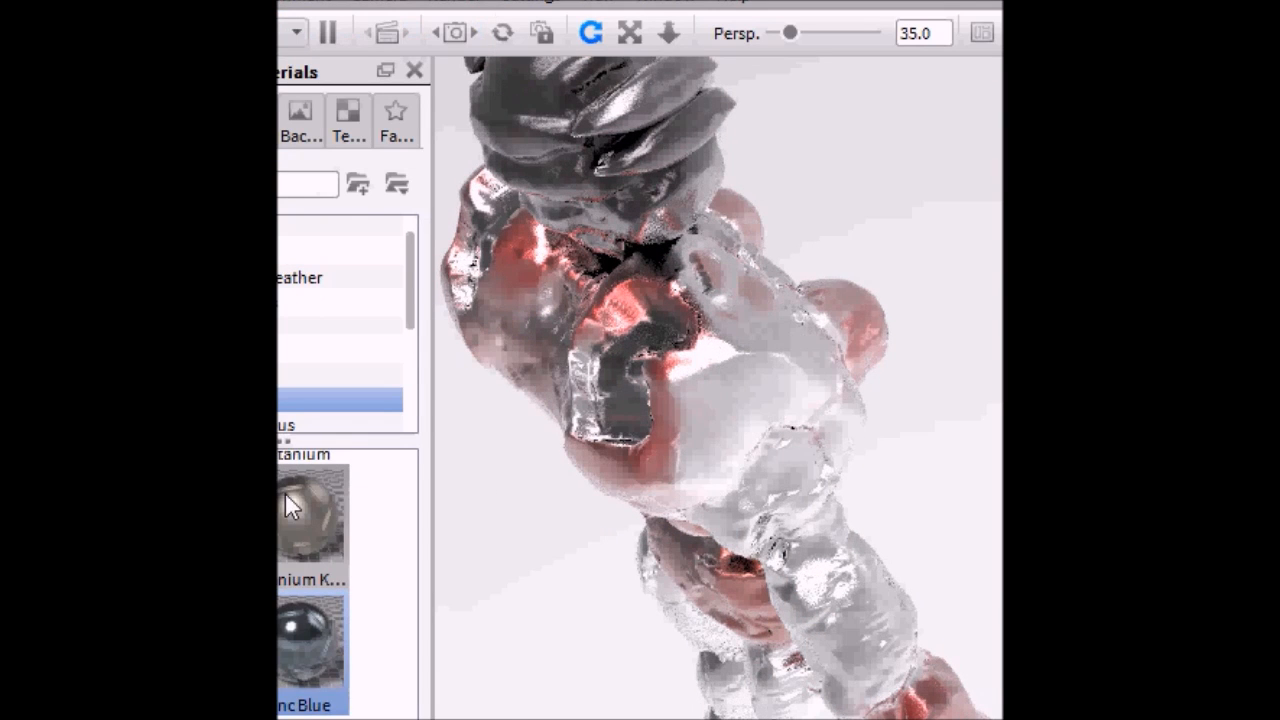
pyautogui.moveTo(285, 494); pyautogui.dragTo(739, 449)
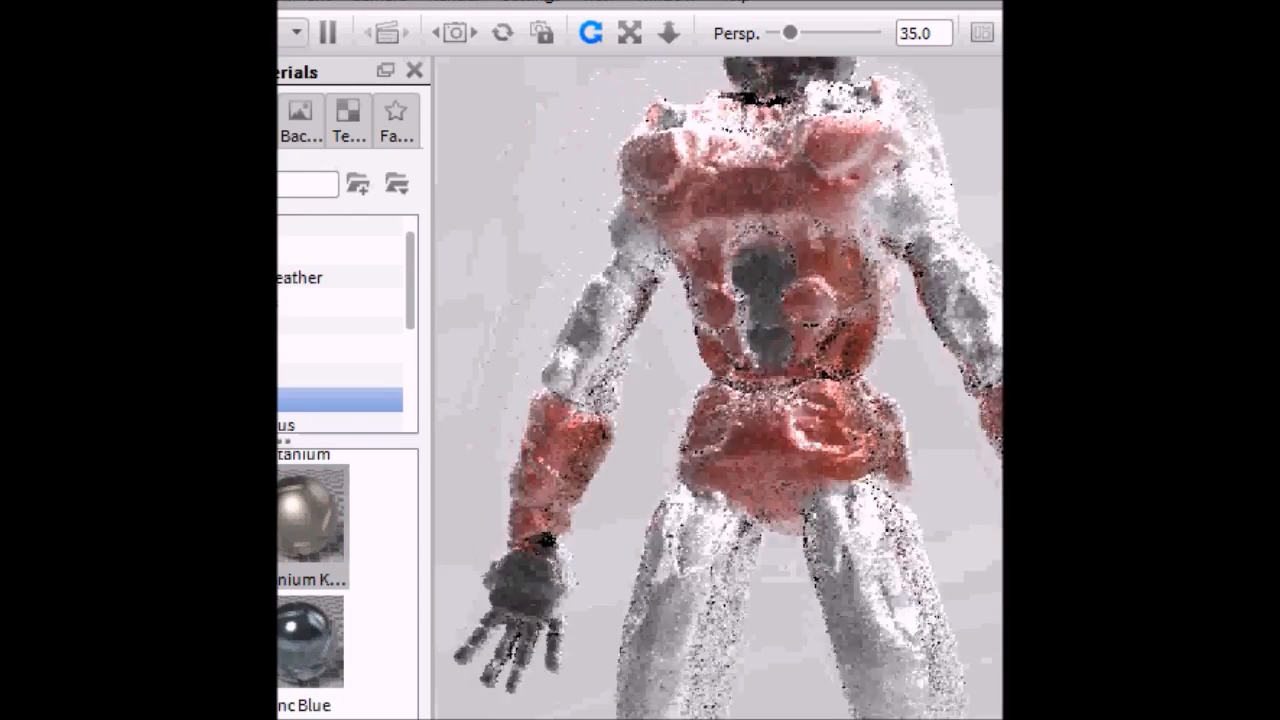
pyautogui.moveTo(960, 470); pyautogui.dragTo(965, 410)
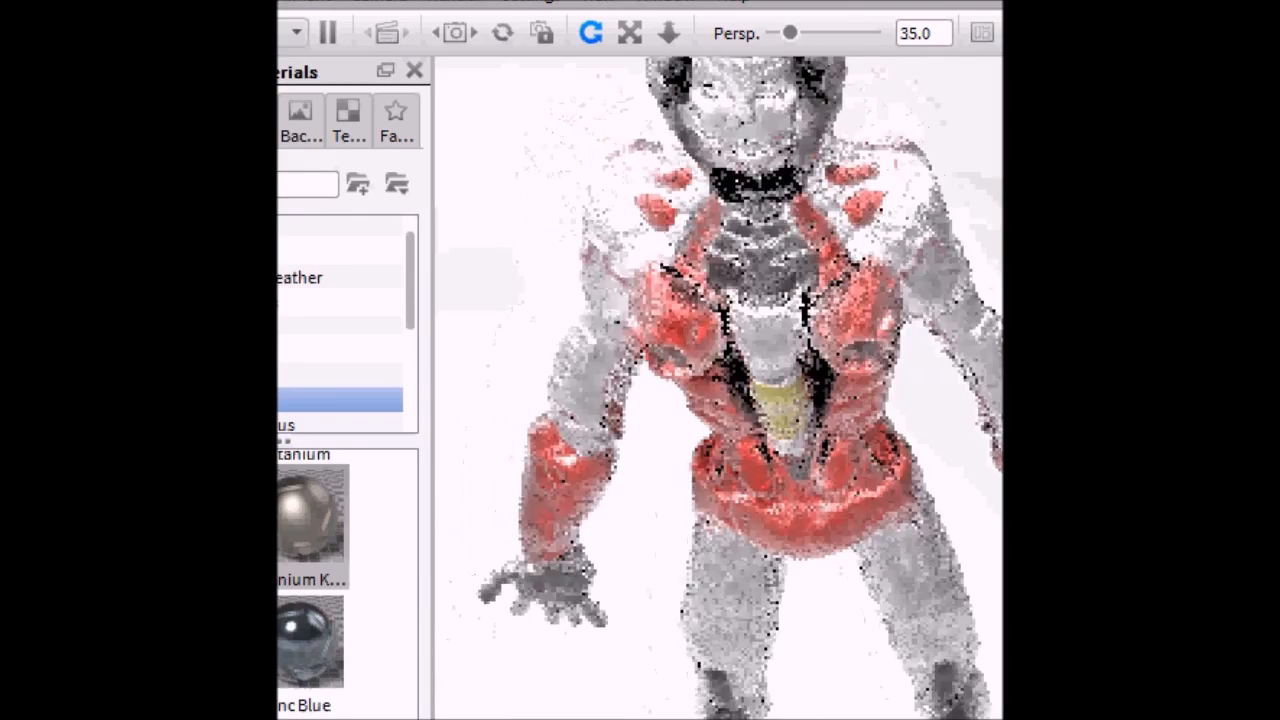
pyautogui.moveTo(496, 267); pyautogui.dragTo(492, 222)
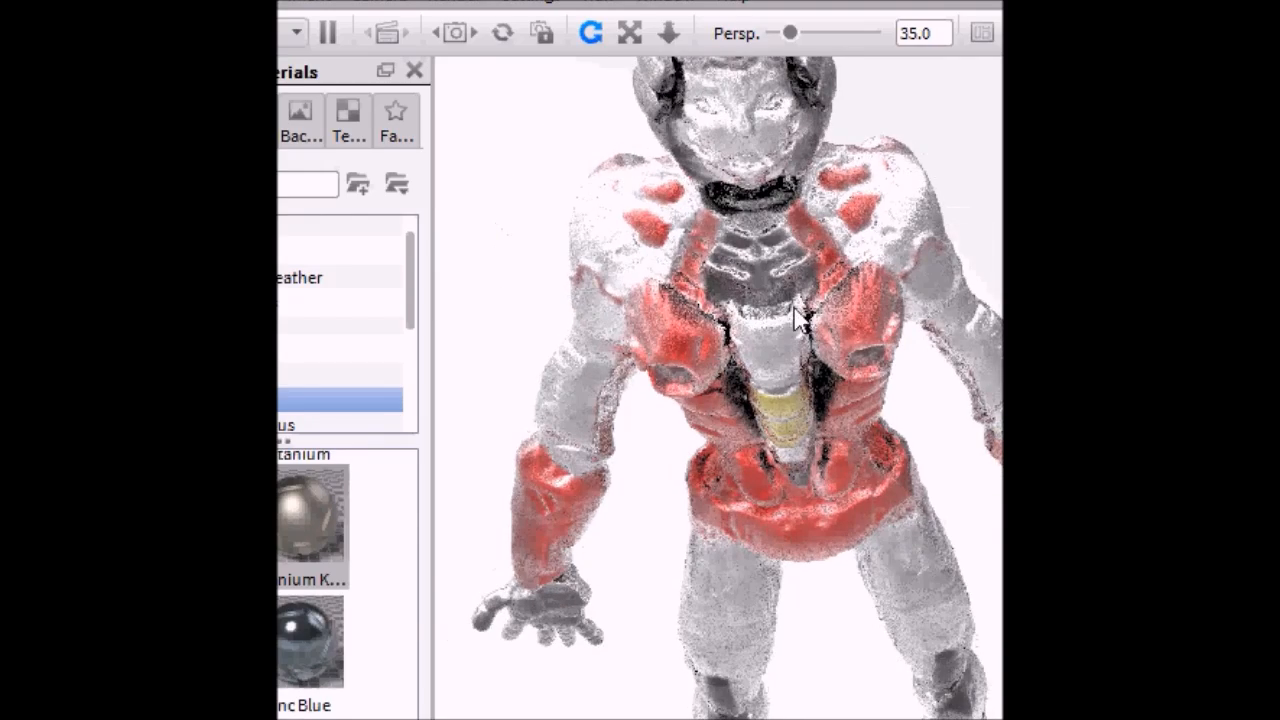
# Try the Zinc Blue material on the robot while viewing its face up close, and undo the assignment
pyautogui.scroll(5, 794, 308)
pyautogui.click(630, 32)
pyautogui.moveTo(704, 228); pyautogui.dragTo(945, 625)
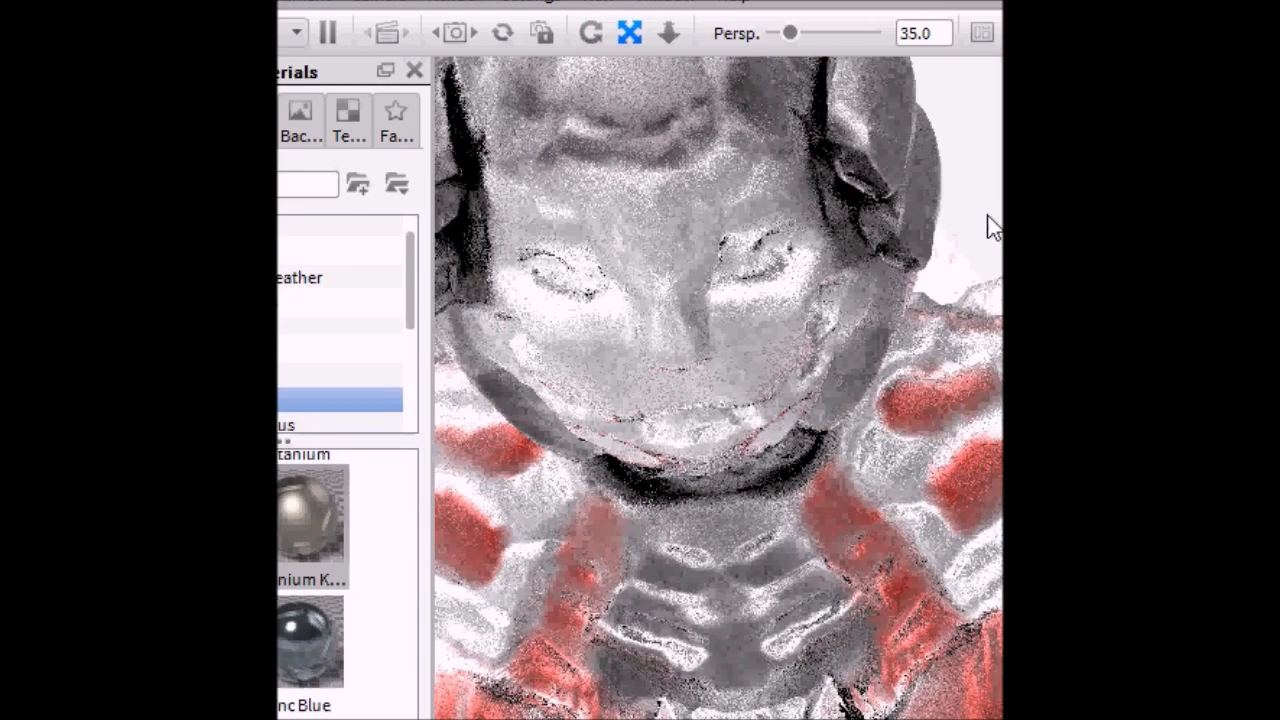
pyautogui.moveTo(315, 661); pyautogui.dragTo(675, 586)
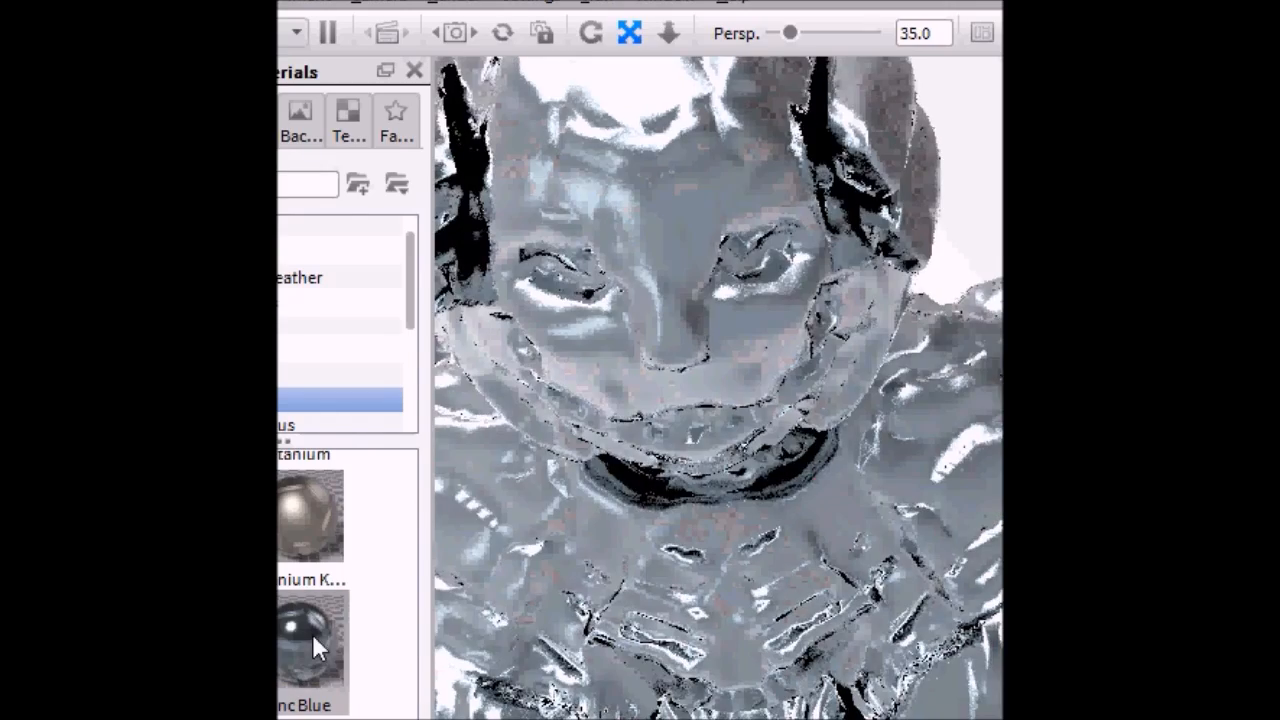
pyautogui.click(350, 28)
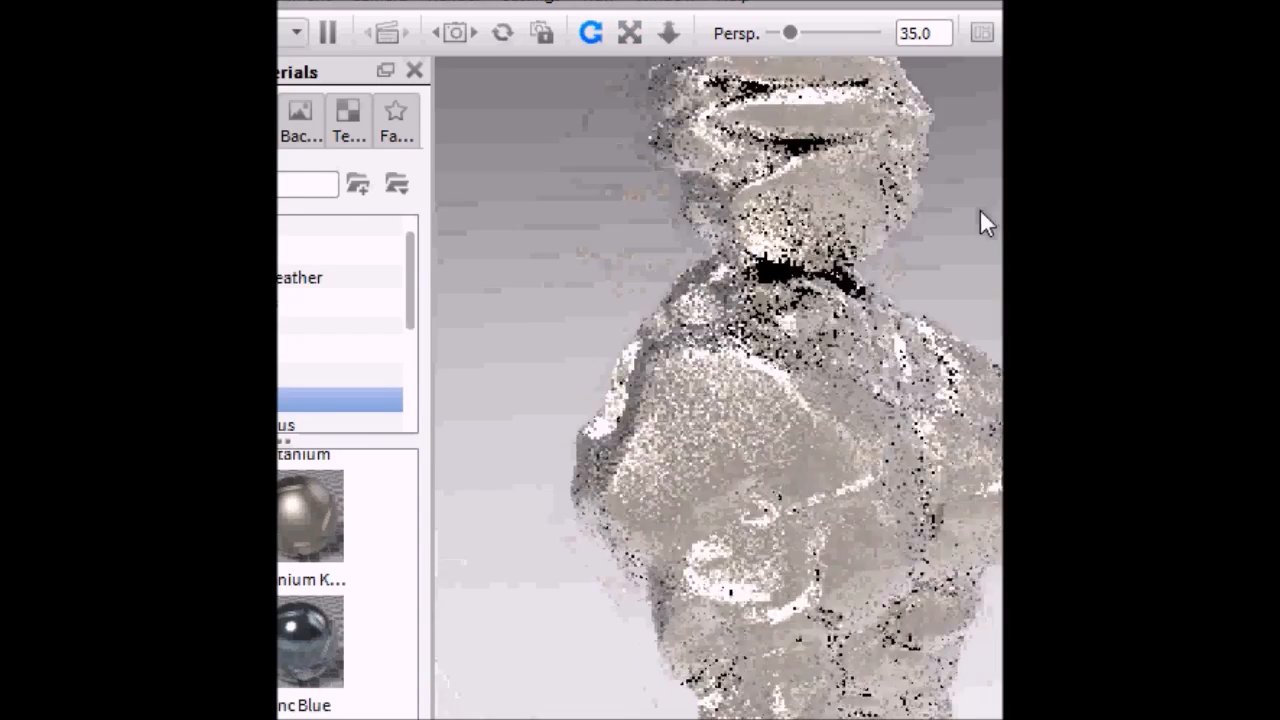
# Inspect the titanium finish on the robot's chest and arm from the front, and undo the material assignment
pyautogui.moveTo(491, 186); pyautogui.dragTo(953, 370)
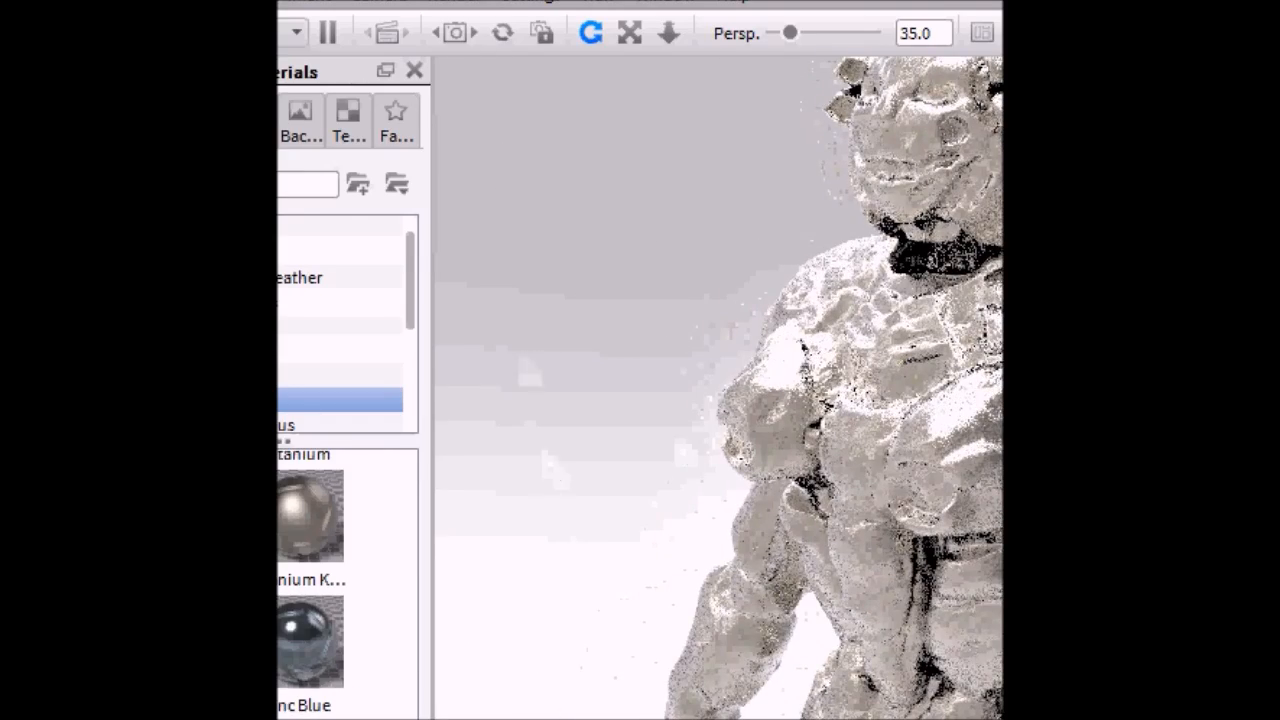
pyautogui.click(230, 2)
pyautogui.click(290, 26)
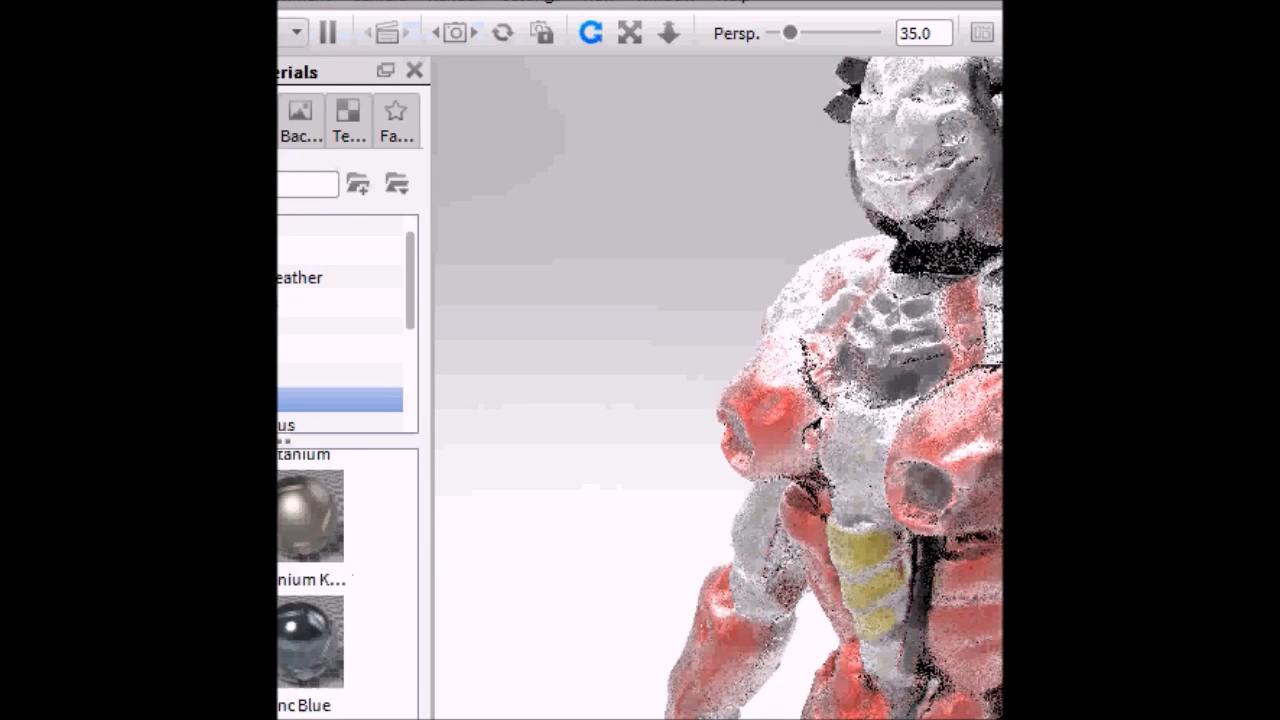
# Reapply the titanium material to the robot to compare it with the painted look, and undo the assignment
pyautogui.moveTo(290, 530)
pyautogui.moveTo(290, 530); pyautogui.dragTo(851, 480)
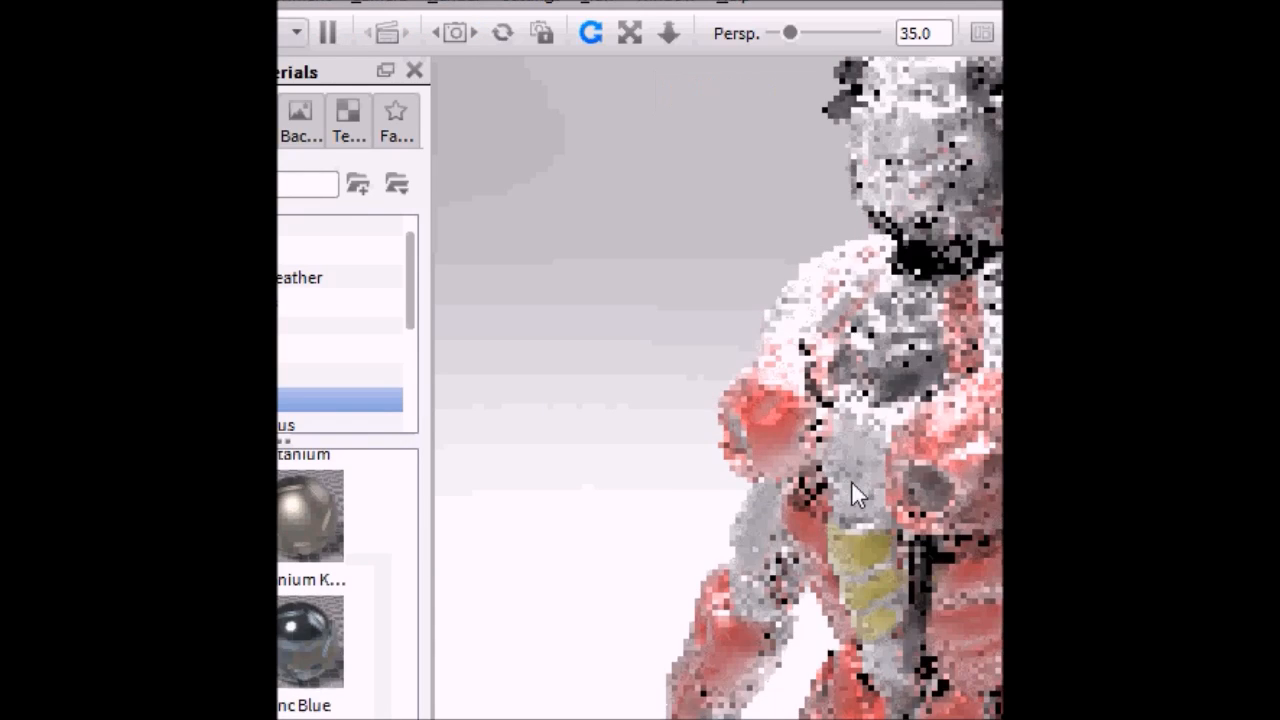
pyautogui.click(230, 2)
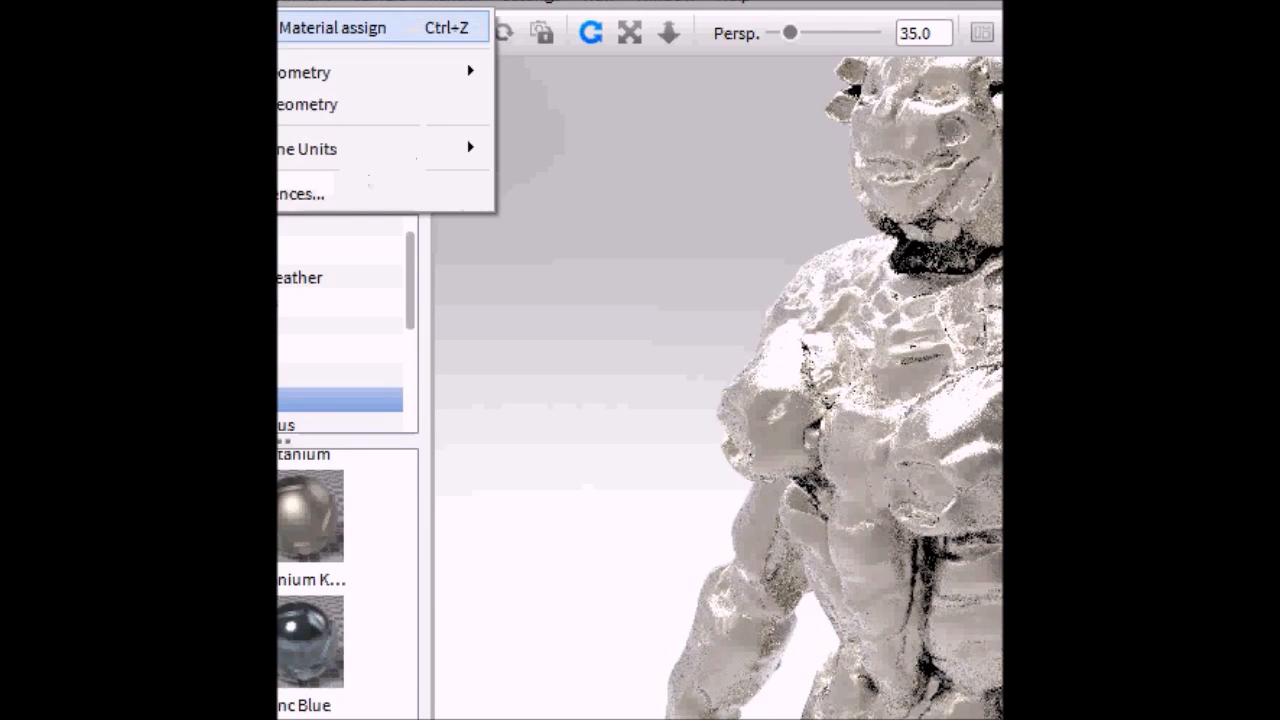
pyautogui.click(290, 26)
# Apply one of the steel materials to the robot and inspect its finish on the upper back and shoulders
pyautogui.scroll(-3, 313, 585)
pyautogui.moveTo(330, 640); pyautogui.dragTo(880, 566)
pyautogui.moveTo(312, 595); pyautogui.dragTo(940, 575)
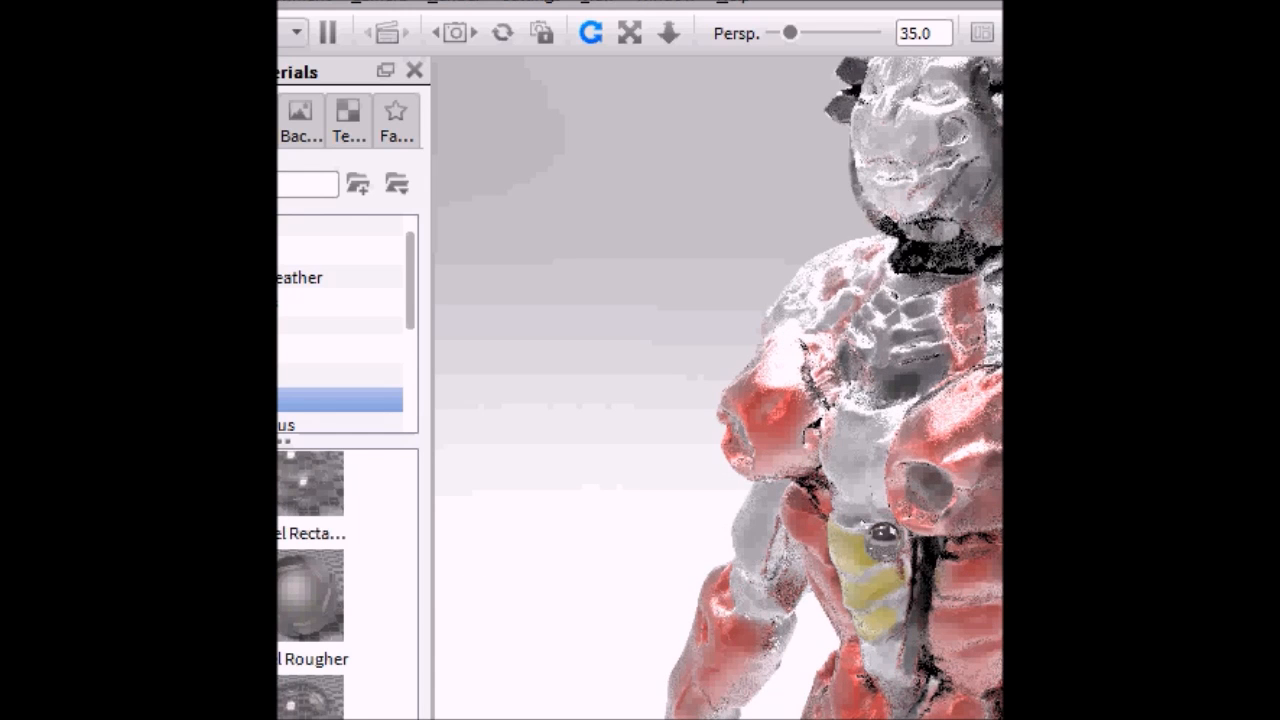
pyautogui.moveTo(883, 533); pyautogui.dragTo(856, 516)
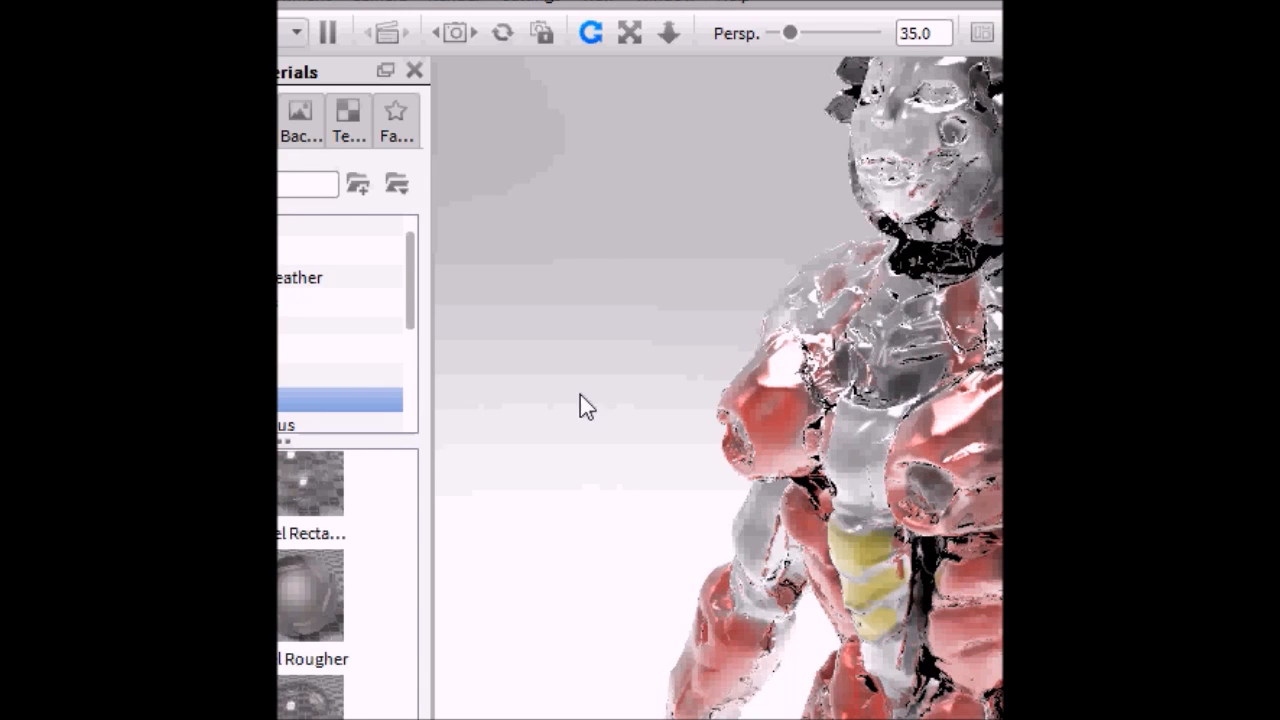
pyautogui.moveTo(597, 268); pyautogui.dragTo(675, 270)
pyautogui.moveTo(718, 420); pyautogui.dragTo(718, 280)
pyautogui.scroll(2, 718, 388)
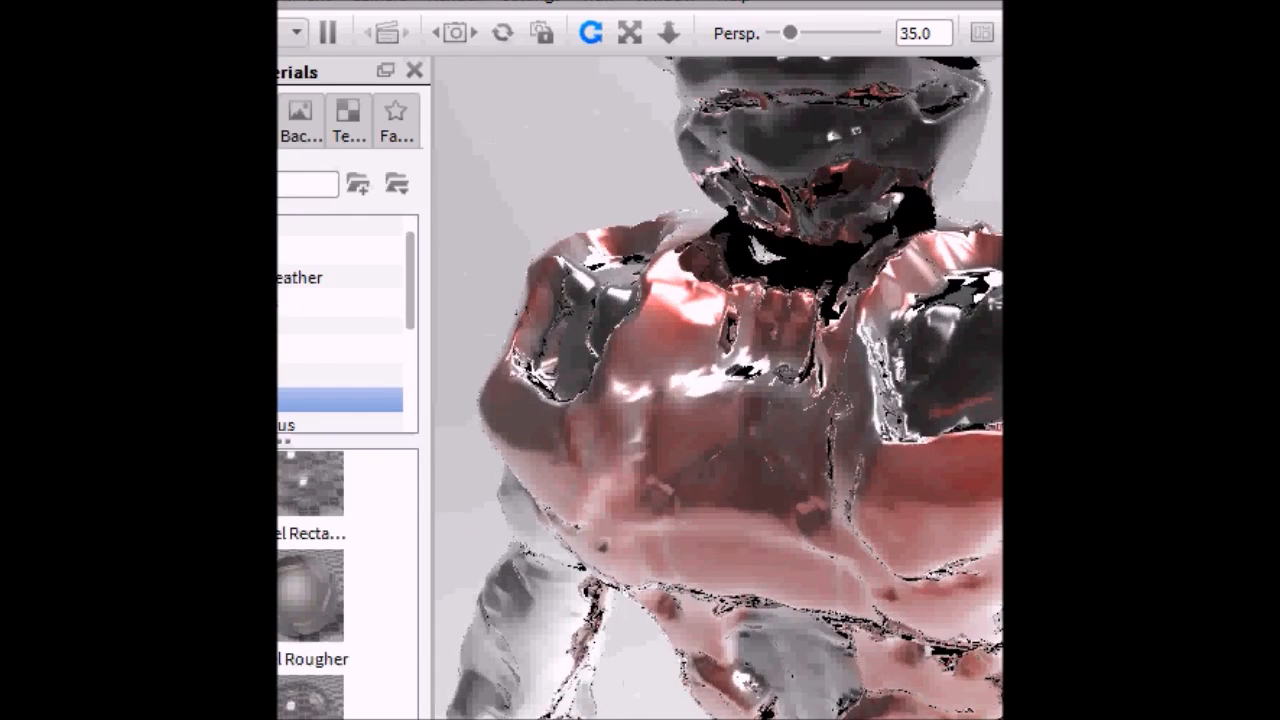